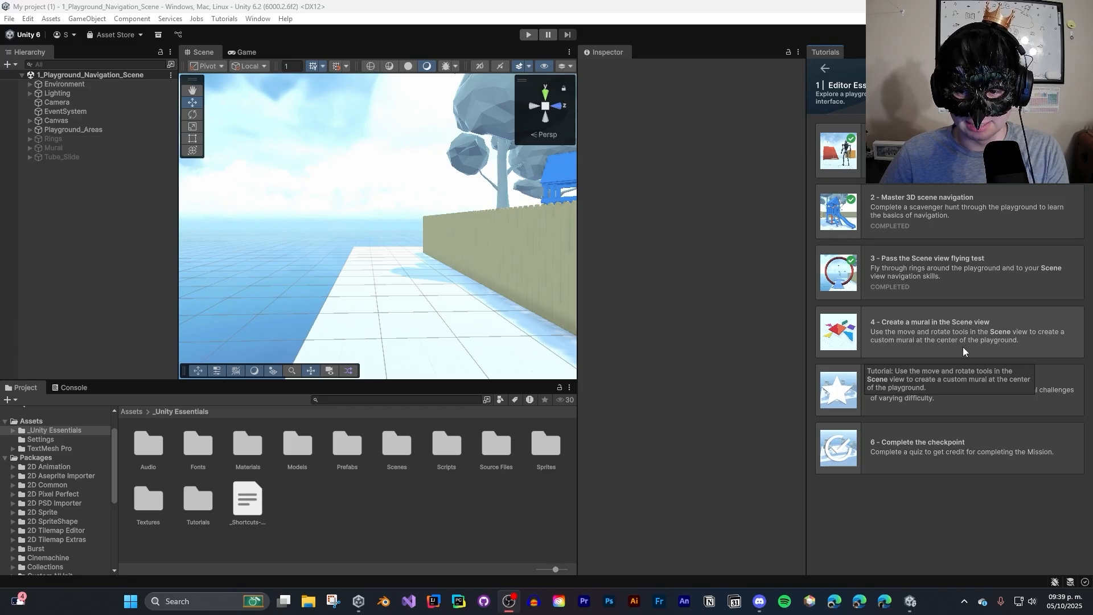
- Open tutorial 4, "Create a mural in the Scene view"
{"action": "left_click", "coordinate": [1020, 336]}
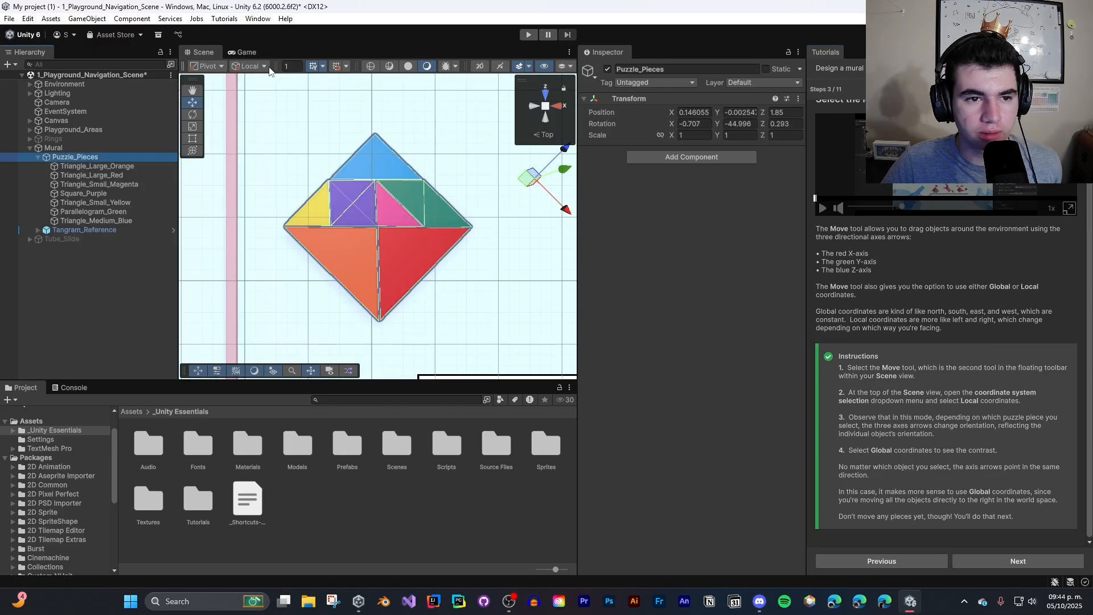
- Select the purple square puzzle piece and compare its Move handles in Global and Local coordinates, finishing on Global
{"action": "left_click", "coordinate": [263, 66]}
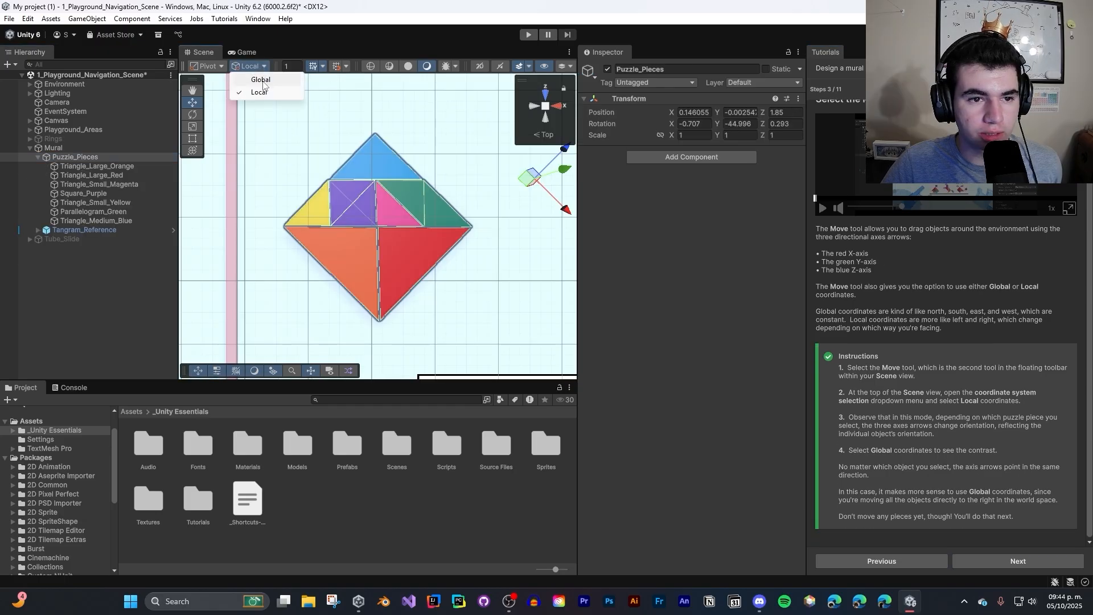
{"action": "left_click", "coordinate": [261, 79]}
{"action": "left_click", "coordinate": [374, 208]}
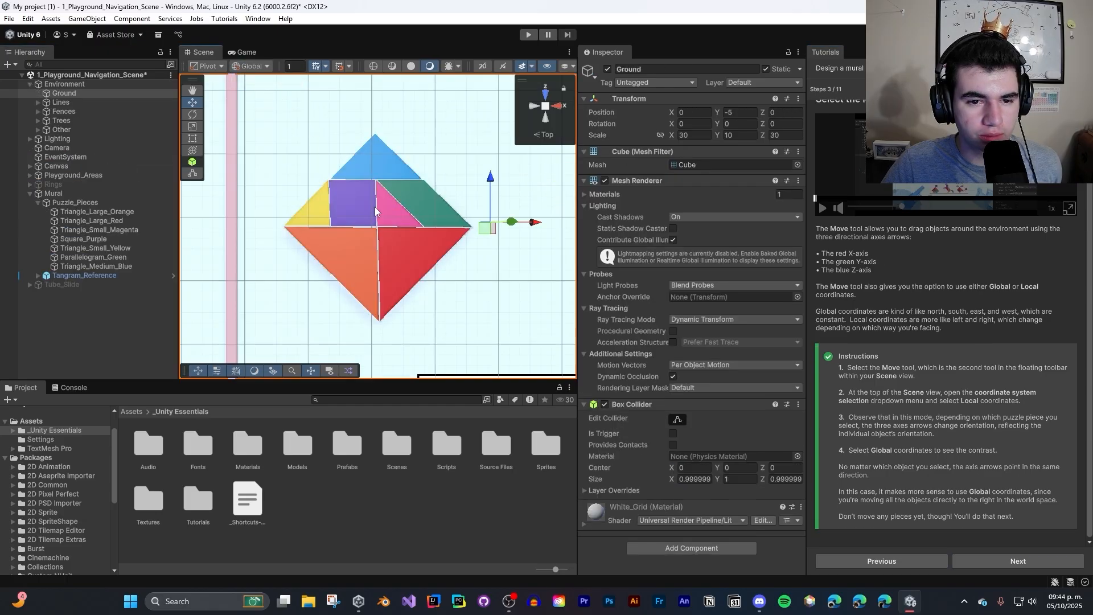
{"action": "left_click", "coordinate": [374, 207]}
{"action": "left_click", "coordinate": [250, 66]}
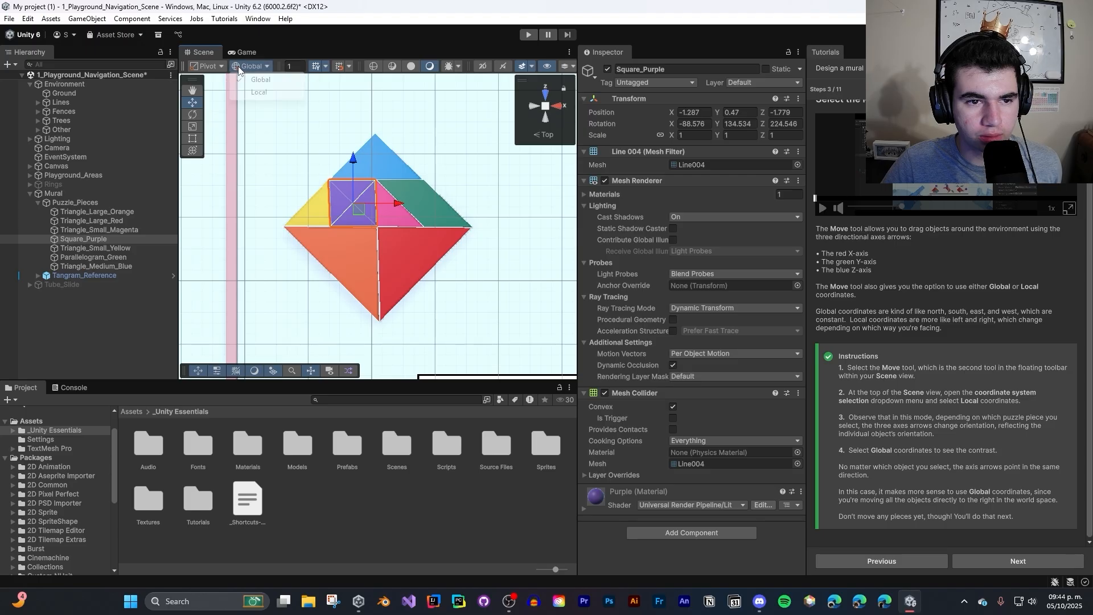
{"action": "left_click", "coordinate": [256, 92]}
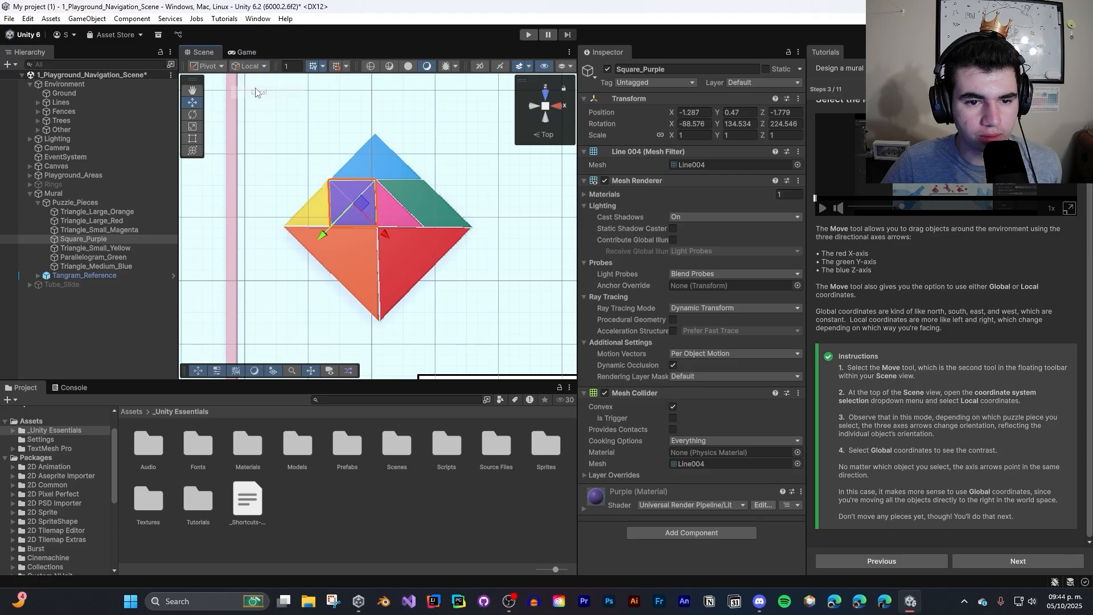
{"action": "left_click", "coordinate": [255, 66]}
{"action": "left_click", "coordinate": [261, 79]}
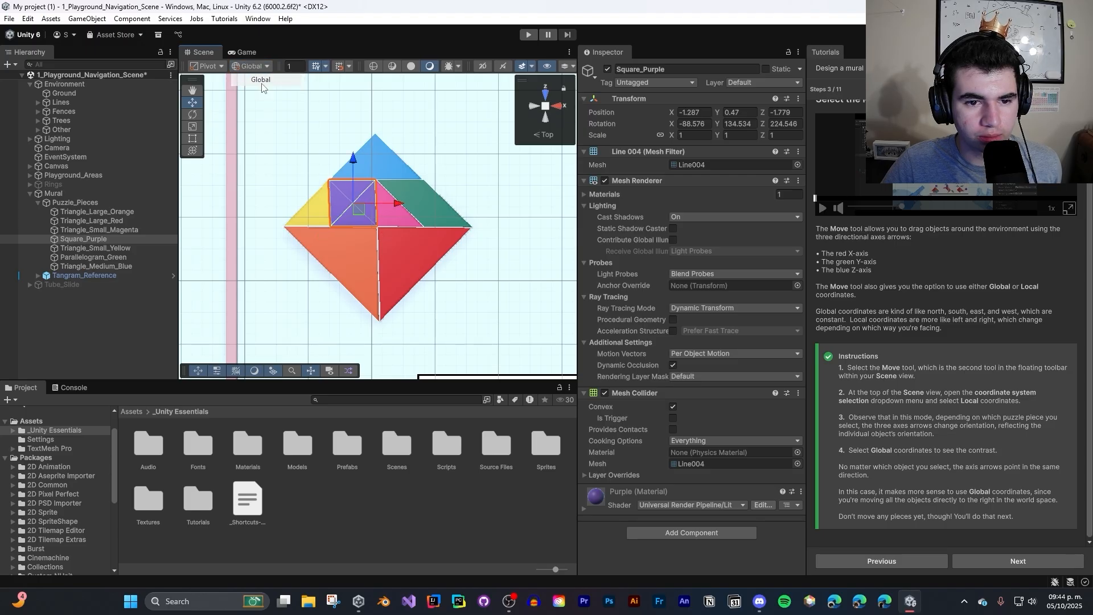
- Switch the handles to Local coordinates and nudge the small magenta triangle along its X axis to about X -0.945
{"action": "left_click", "coordinate": [265, 67]}
{"action": "left_click_drag", "start_coordinate": [466, 189], "coordinate": [465, 176], "text": "alt"}
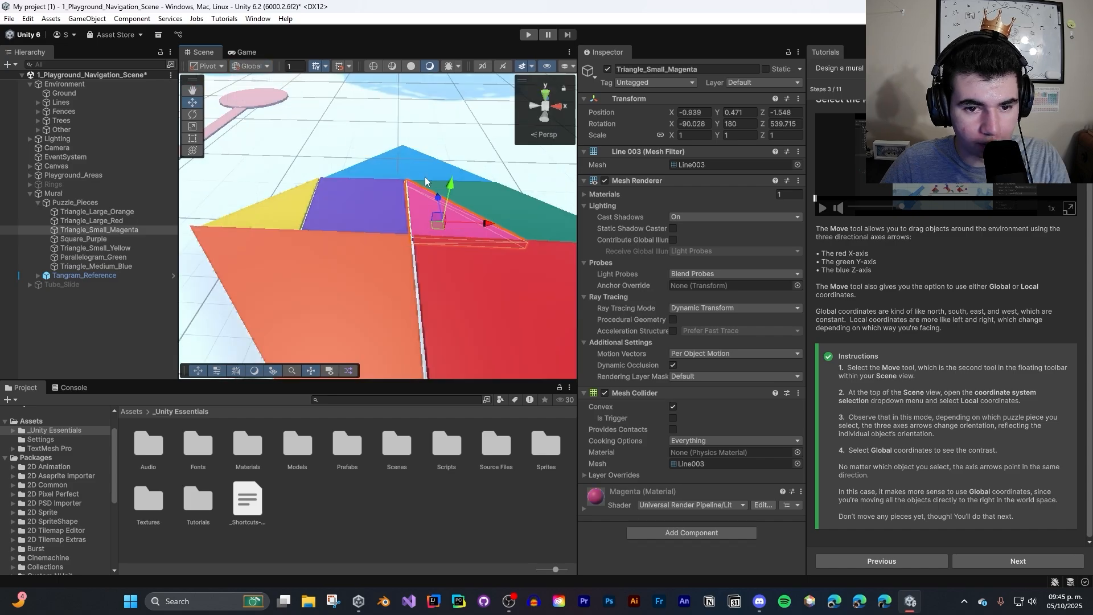
{"action": "left_click", "coordinate": [246, 68]}
{"action": "left_click", "coordinate": [258, 94]}
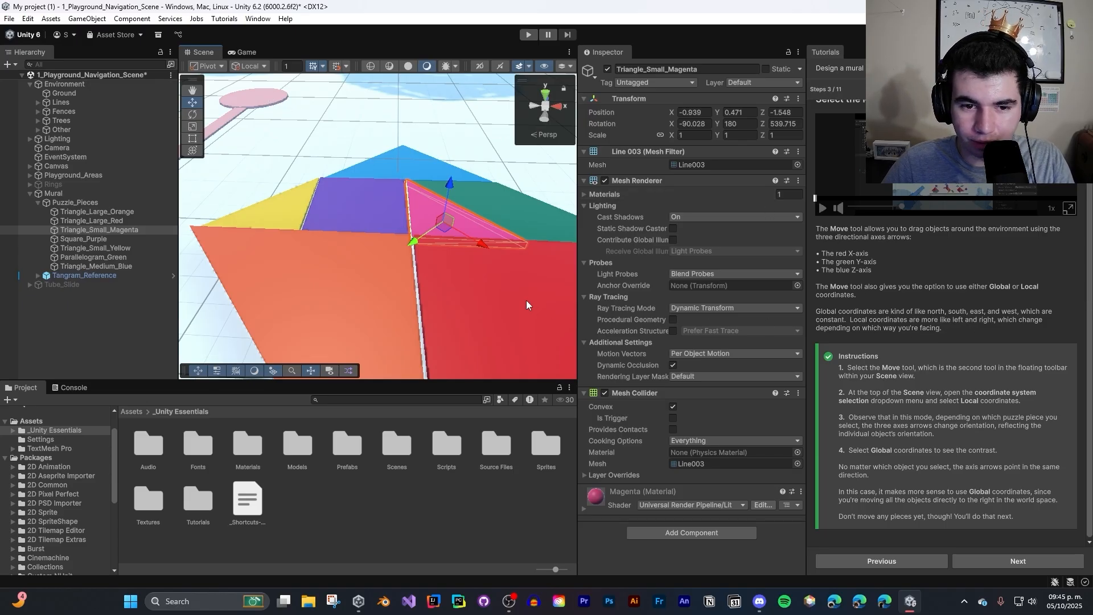
{"action": "mouse_move", "coordinate": [479, 242]}
{"action": "left_mouse_down"}
{"action": "mouse_move", "coordinate": [461, 234]}
{"action": "mouse_move", "coordinate": [476, 244]}
{"action": "left_mouse_up"}
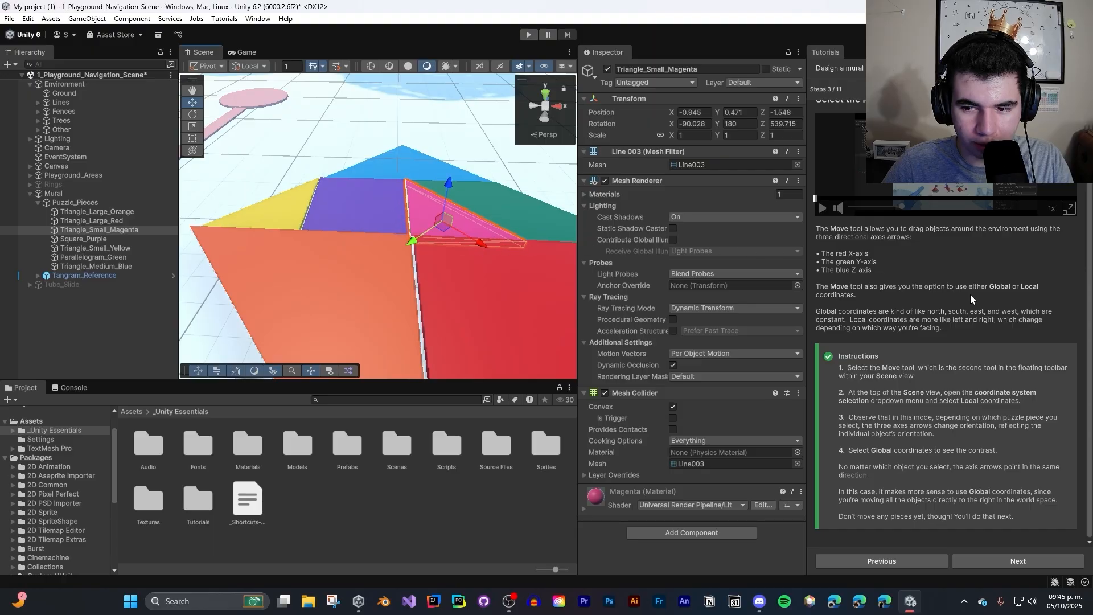
- Shift the small magenta triangle in Global coordinates to about X -0.93, Y 0.477, Z -1.551, and advance to tutorial step 4
{"action": "left_click", "coordinate": [247, 66]}
{"action": "left_click", "coordinate": [253, 78]}
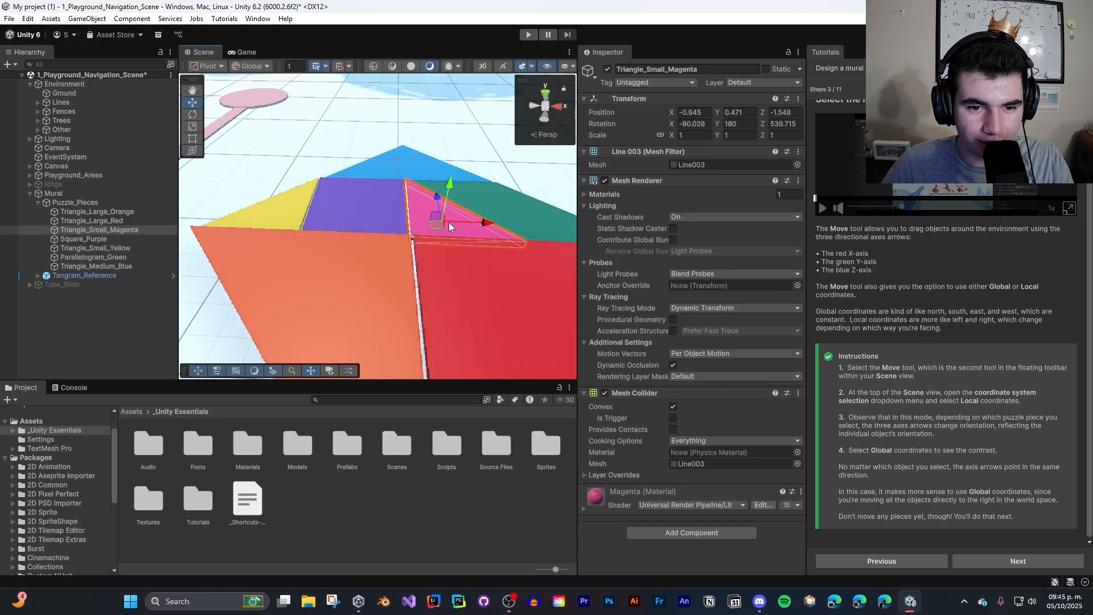
{"action": "left_click_drag", "start_coordinate": [466, 218], "coordinate": [366, 218]}
{"action": "left_click", "coordinate": [429, 222]}
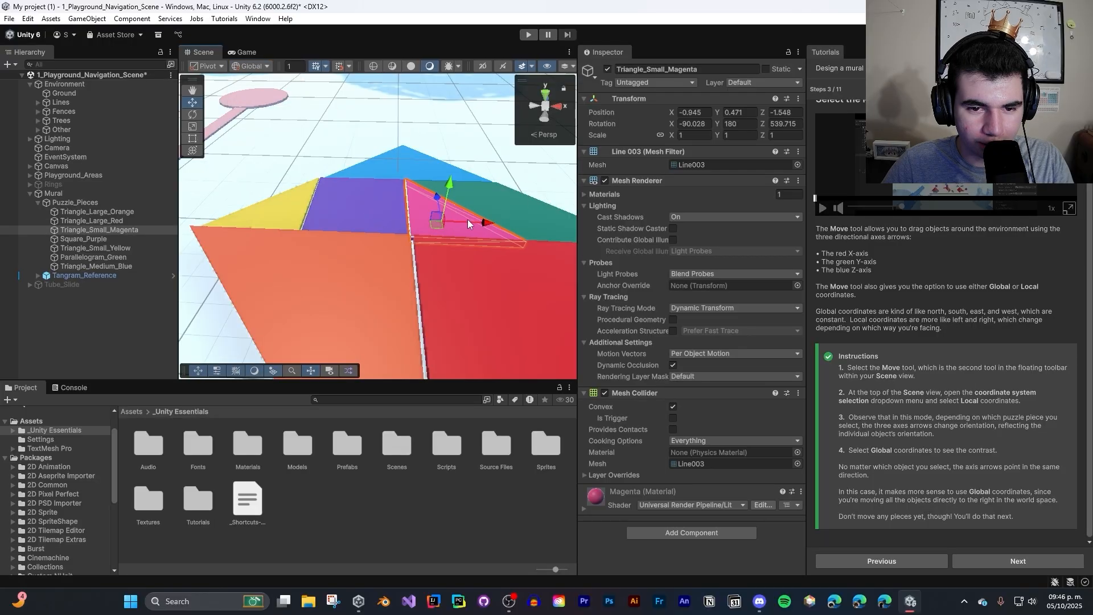
{"action": "left_click_drag", "start_coordinate": [467, 220], "coordinate": [439, 204]}
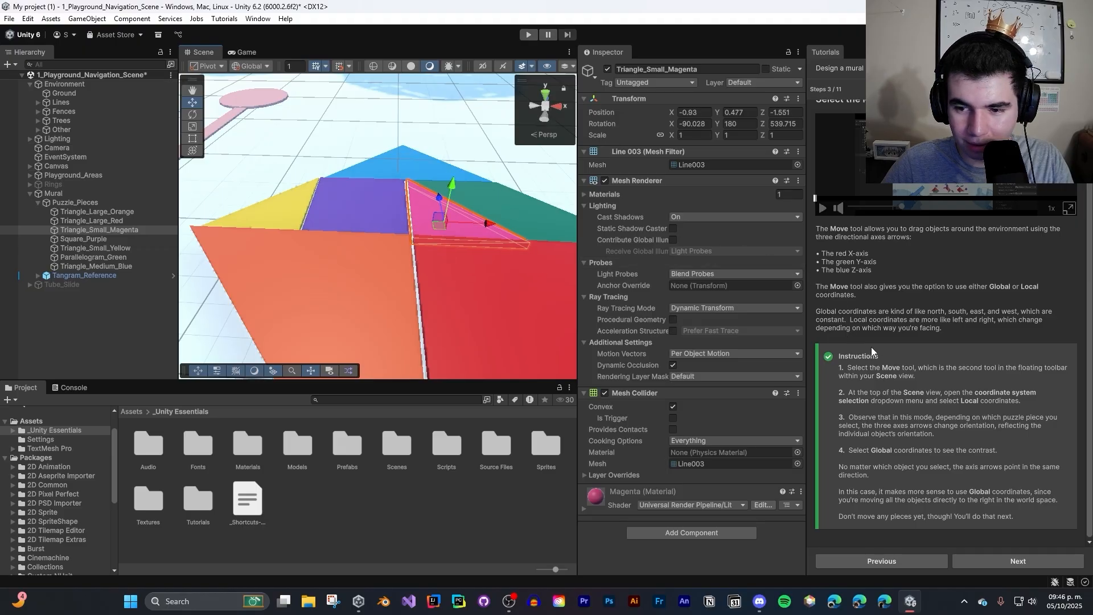
{"action": "left_click", "coordinate": [1010, 556]}
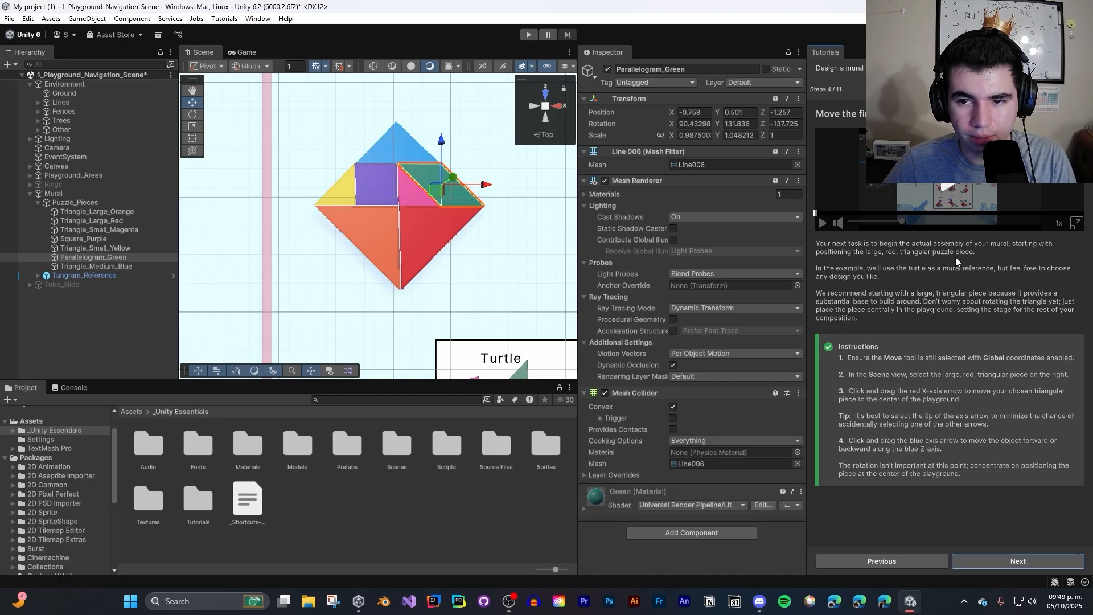
{"action": "middle_click_drag", "start_coordinate": [479, 208], "coordinate": [495, 207]}
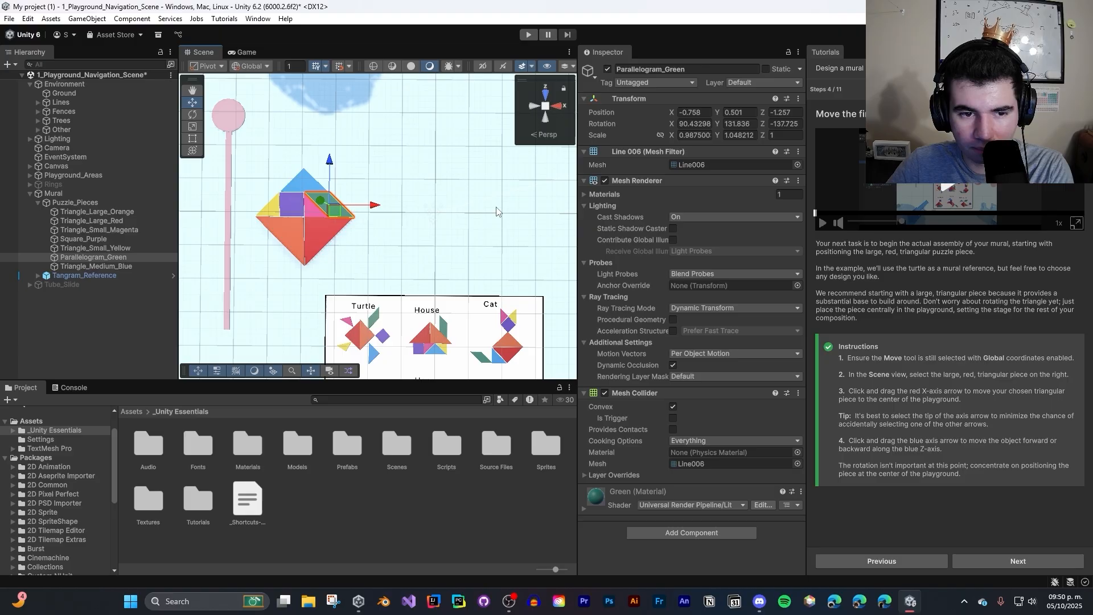
{"action": "right_click_drag", "start_coordinate": [465, 203], "coordinate": [470, 210]}
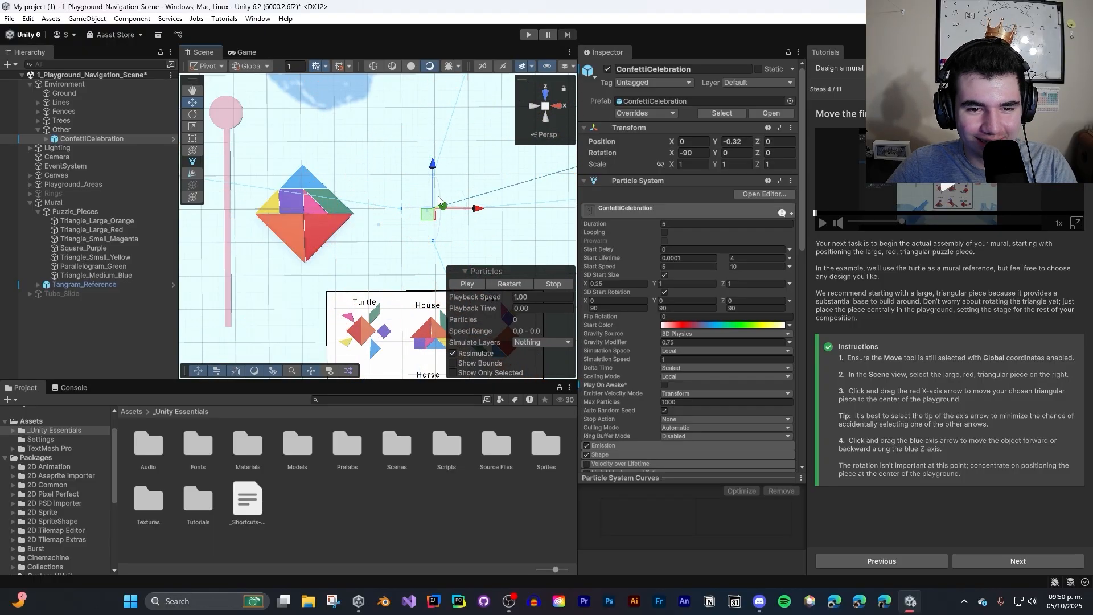
{"action": "left_click", "coordinate": [437, 193]}
{"action": "right_click", "coordinate": [437, 189]}
{"action": "left_click", "coordinate": [434, 201]}
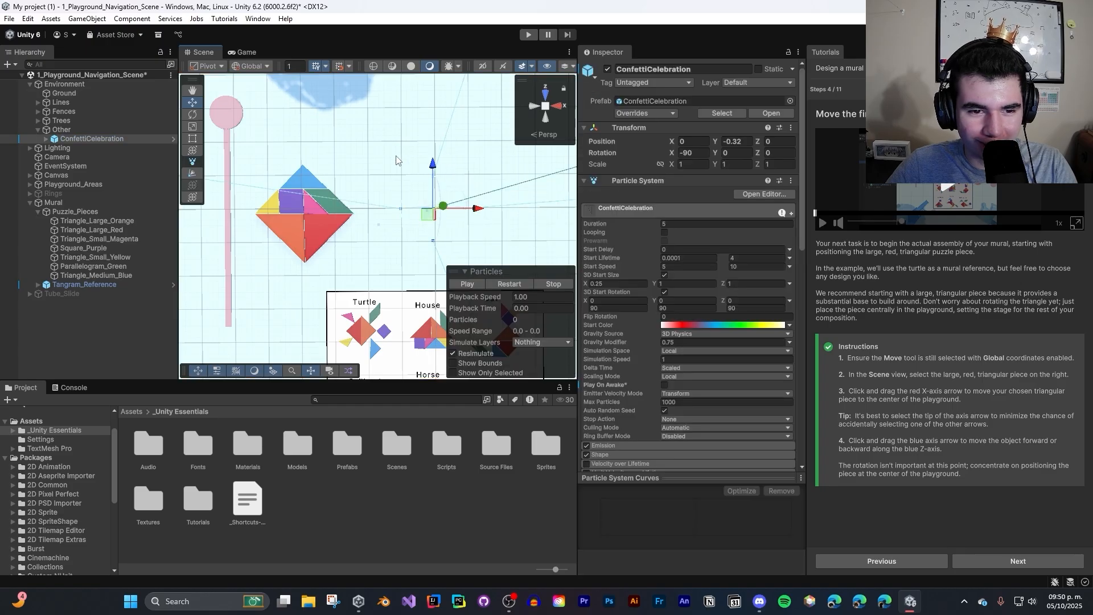
{"action": "left_click", "coordinate": [384, 171]}
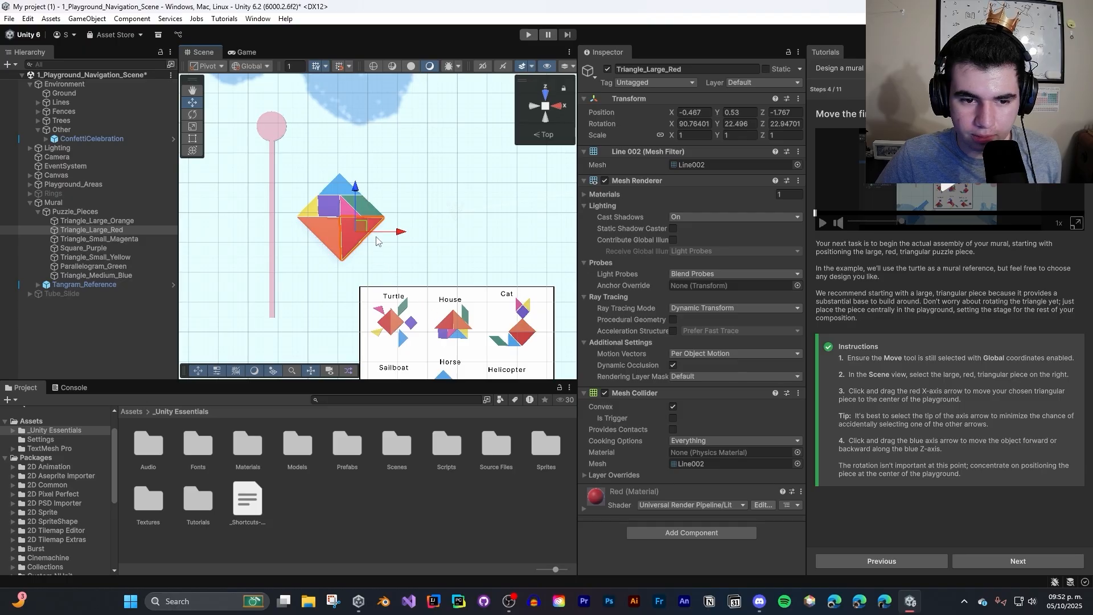
- Move the large red triangle to the playground's center at about X 1.32, Z -0.04, and advance to tutorial step 5
{"action": "left_click_drag", "start_coordinate": [385, 235], "coordinate": [489, 238]}
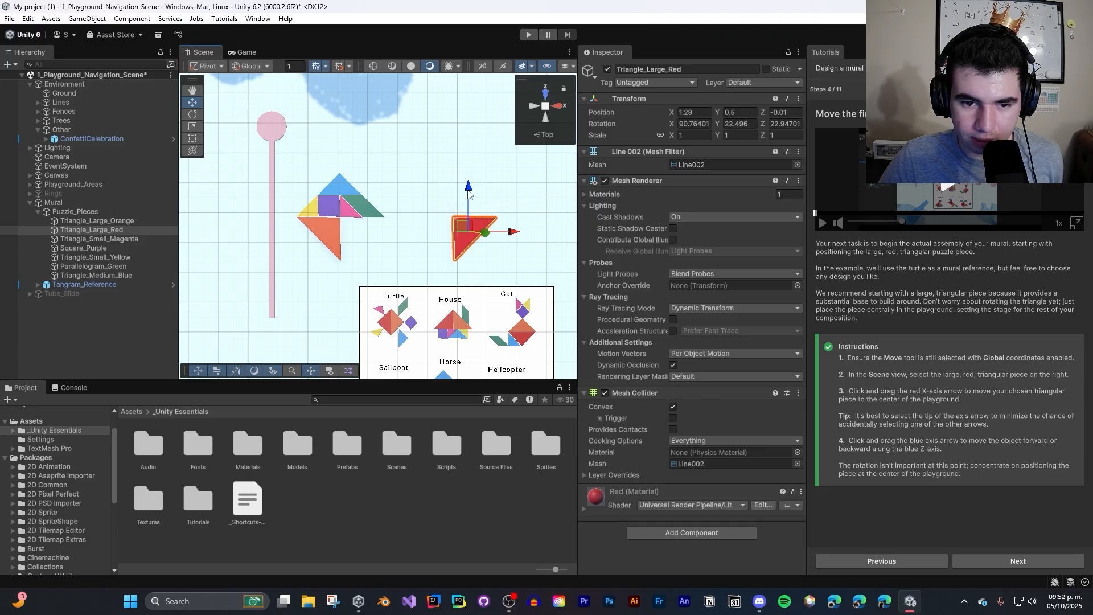
{"action": "left_click_drag", "start_coordinate": [468, 188], "coordinate": [470, 85]}
{"action": "key", "text": "ctrl+z"}
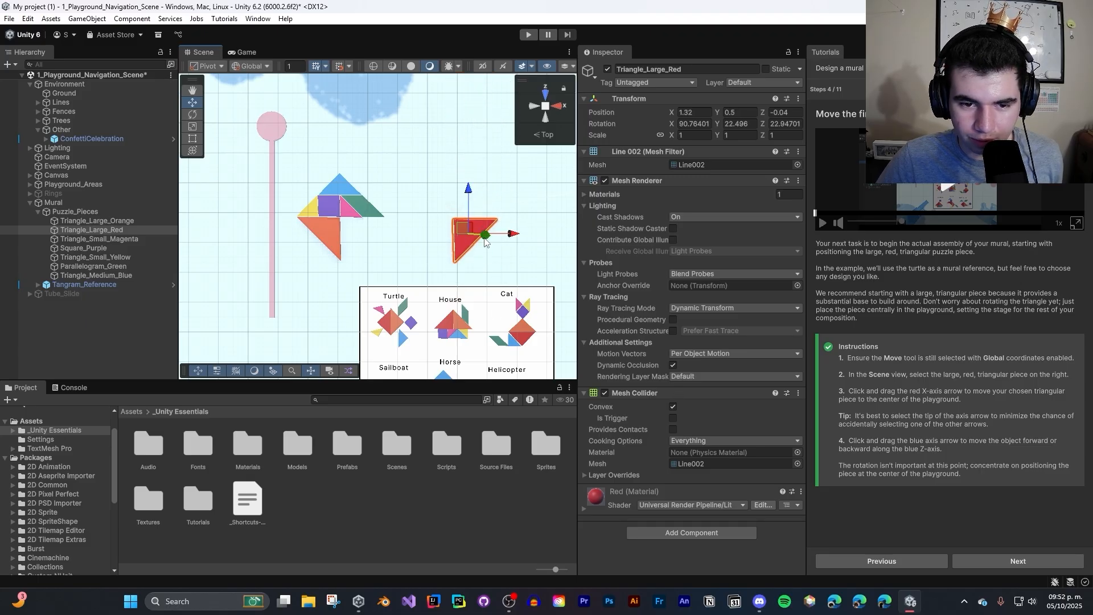
{"action": "mouse_move", "coordinate": [484, 238]}
{"action": "left_mouse_down"}
{"action": "mouse_move", "coordinate": [713, 166]}
{"action": "mouse_move", "coordinate": [481, 235]}
{"action": "mouse_move", "coordinate": [525, 241]}
{"action": "mouse_move", "coordinate": [485, 236]}
{"action": "left_mouse_up"}
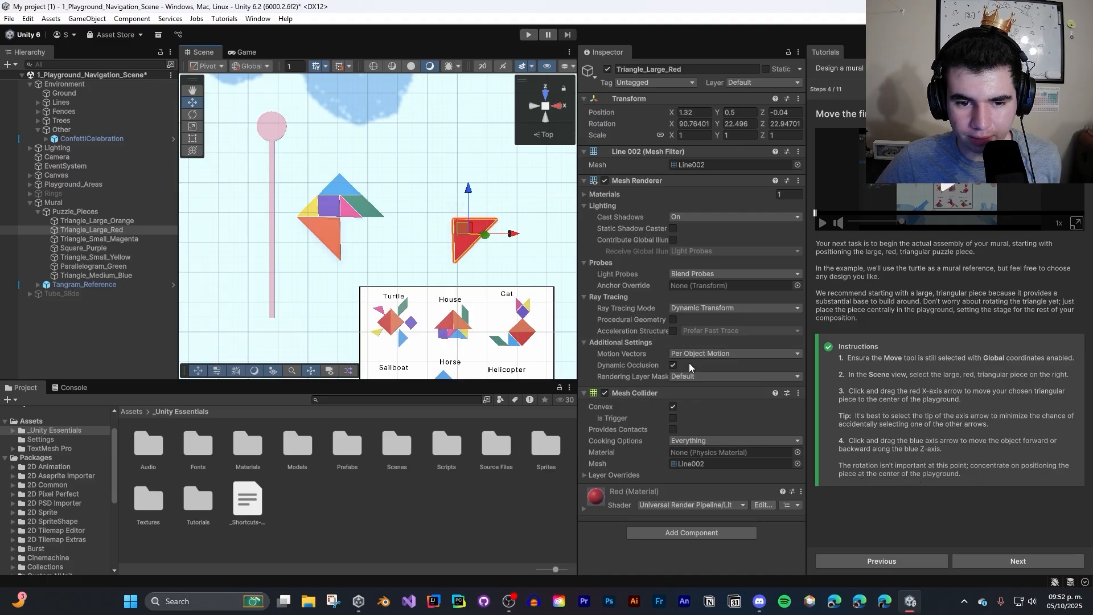
{"action": "left_click", "coordinate": [1019, 561]}
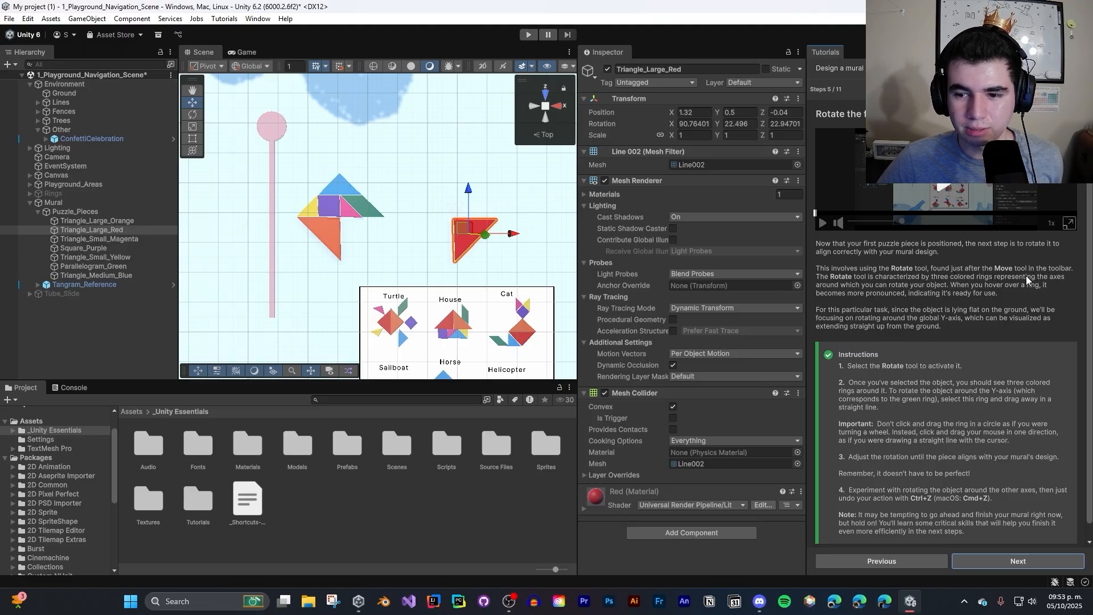
- Try small rotations of the large red triangle about the Y axis with the Rotate tool, and undo the last attempt
{"action": "left_click", "coordinate": [193, 114]}
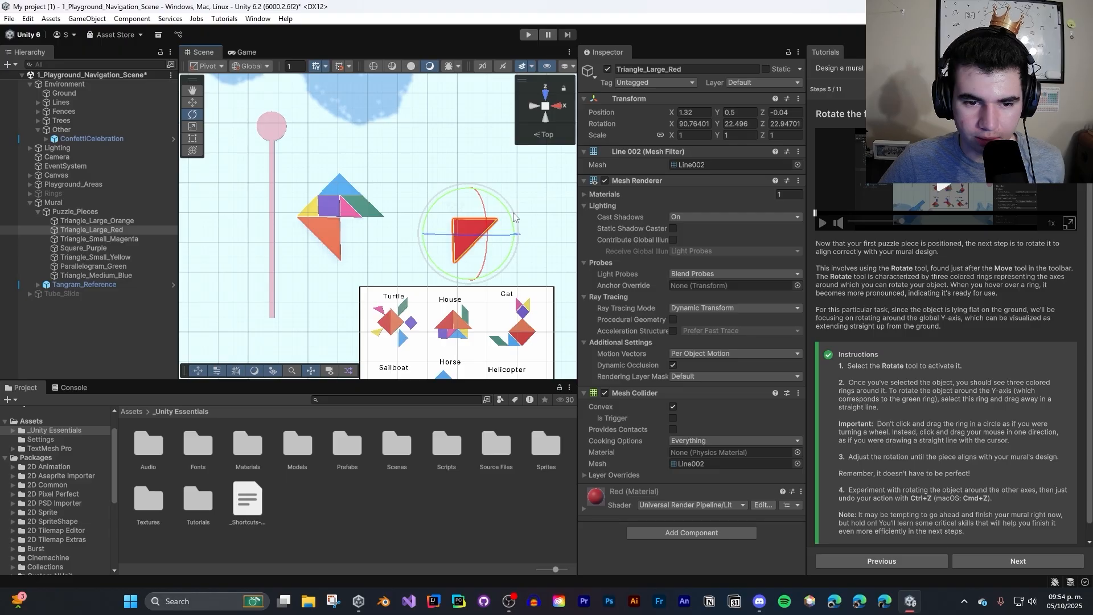
{"action": "mouse_move", "coordinate": [515, 216]}
{"action": "left_mouse_down"}
{"action": "mouse_move", "coordinate": [526, 262]}
{"action": "mouse_move", "coordinate": [531, 210]}
{"action": "mouse_move", "coordinate": [487, 199]}
{"action": "mouse_move", "coordinate": [498, 207]}
{"action": "left_mouse_up"}
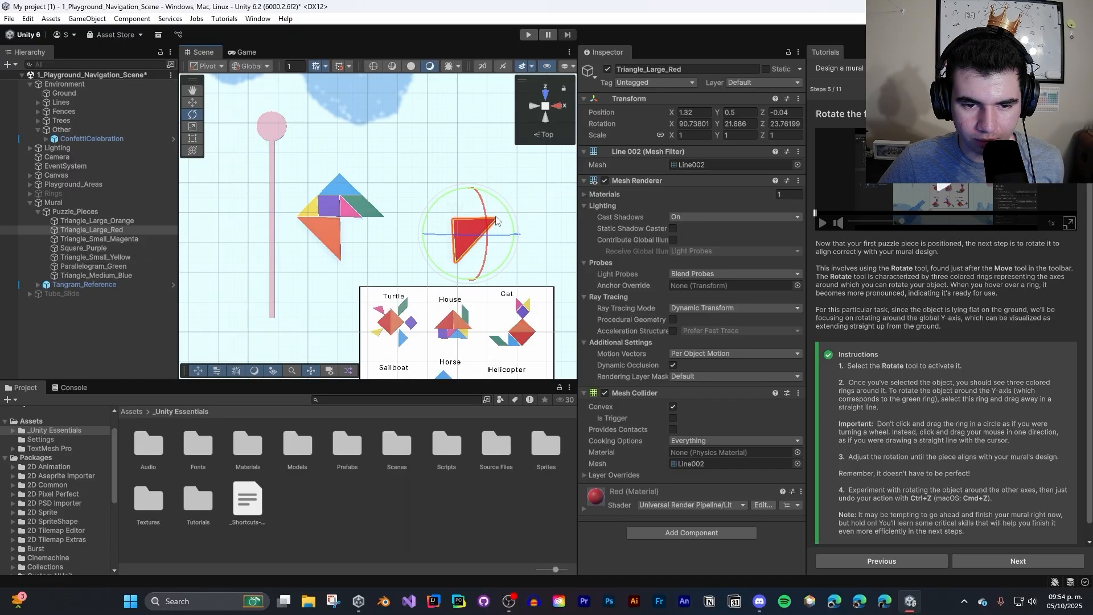
{"action": "left_click_drag", "start_coordinate": [497, 216], "coordinate": [494, 249]}
{"action": "key", "text": "ctrl+z"}
{"action": "key", "text": "ctrl+z"}
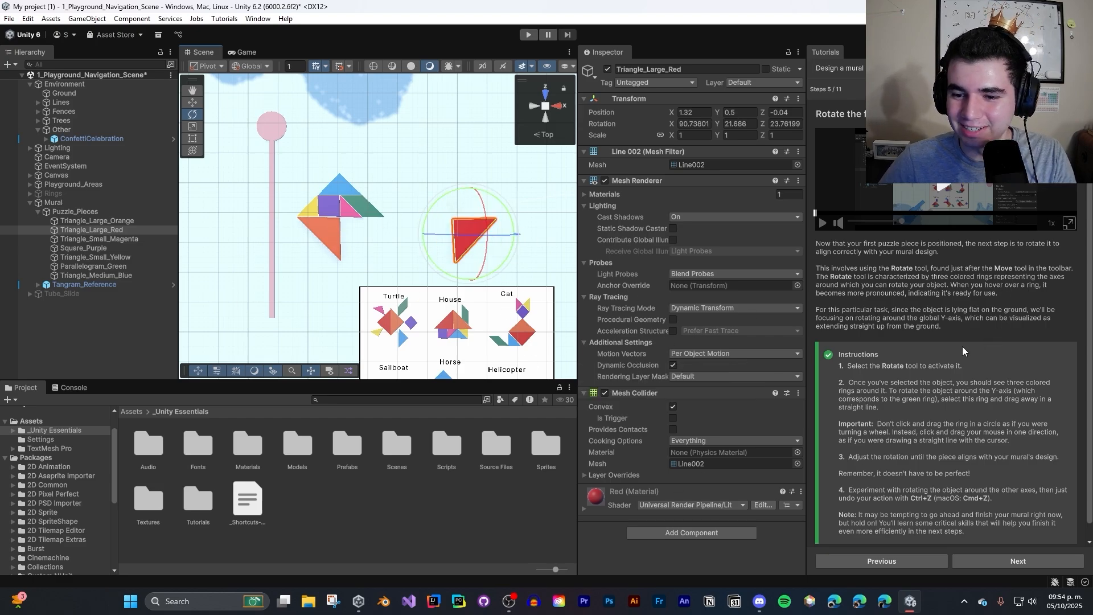
- Try rotating the large red triangle about the X axis and the Z axis, undoing the trial rotations
{"action": "scroll", "coordinate": [963, 349], "scroll_direction": "down", "scroll_amount": 1}
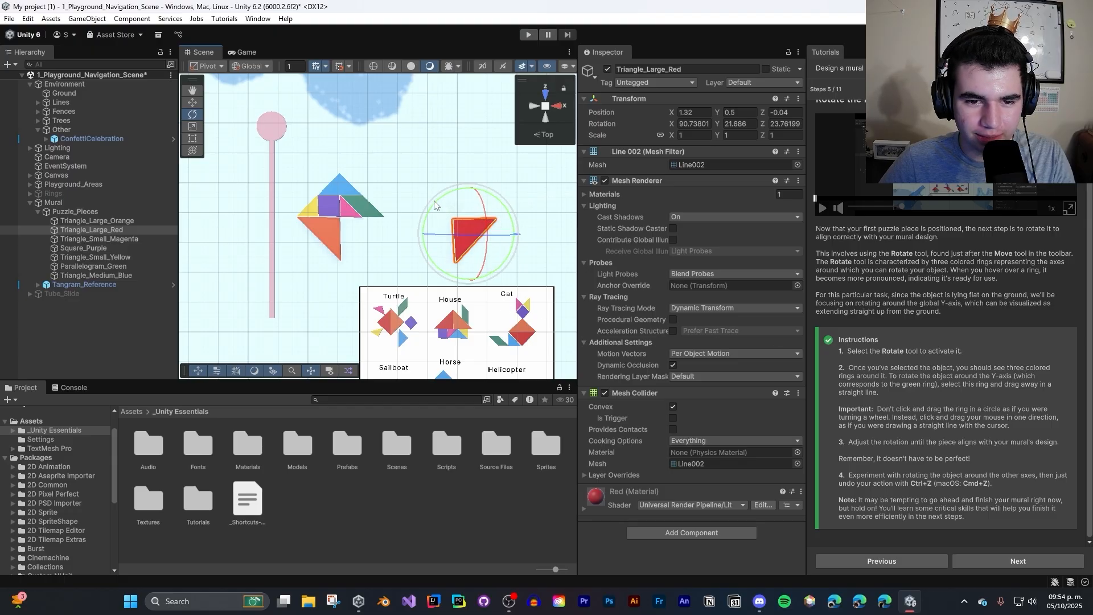
{"action": "left_click_drag", "start_coordinate": [452, 214], "coordinate": [512, 104]}
{"action": "key", "text": "ctrl+z"}
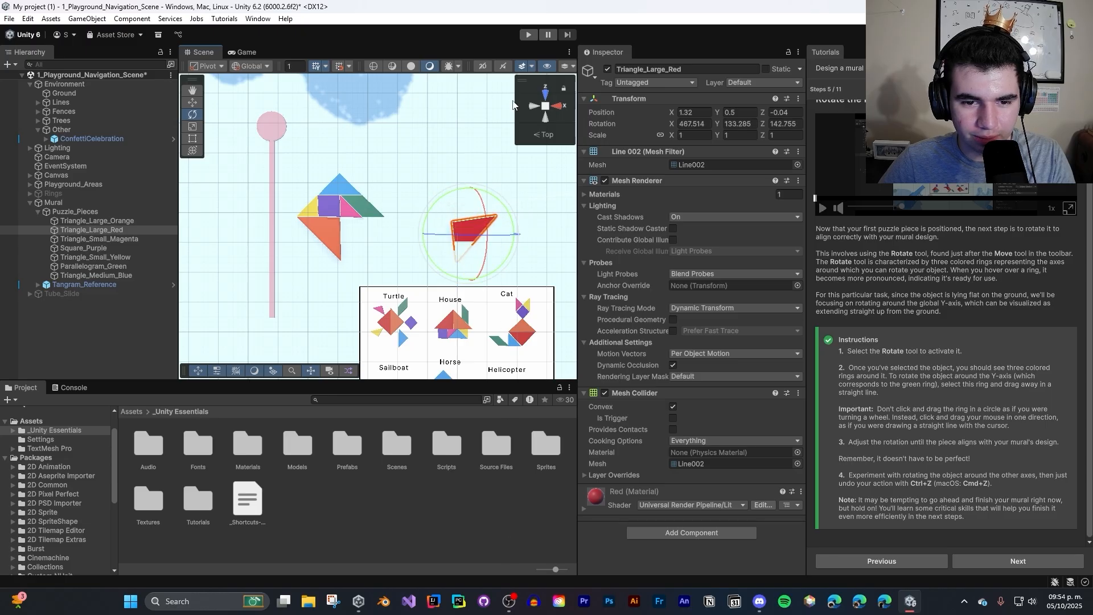
{"action": "left_click_drag", "start_coordinate": [460, 236], "coordinate": [197, 382]}
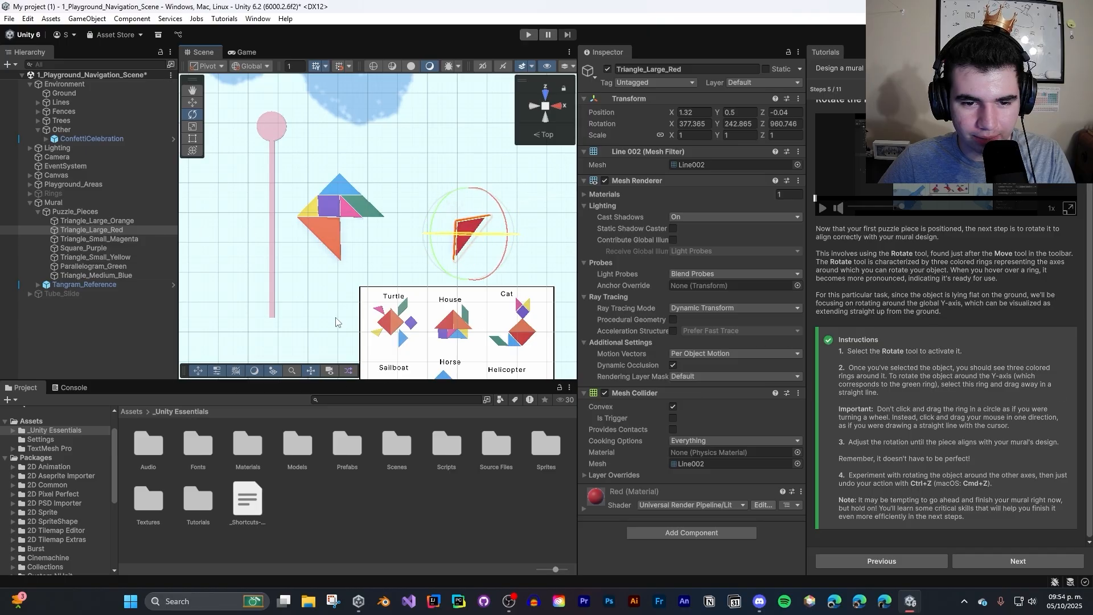
{"action": "key", "text": "ctrl+z"}
{"action": "key", "text": "ctrl+z"}
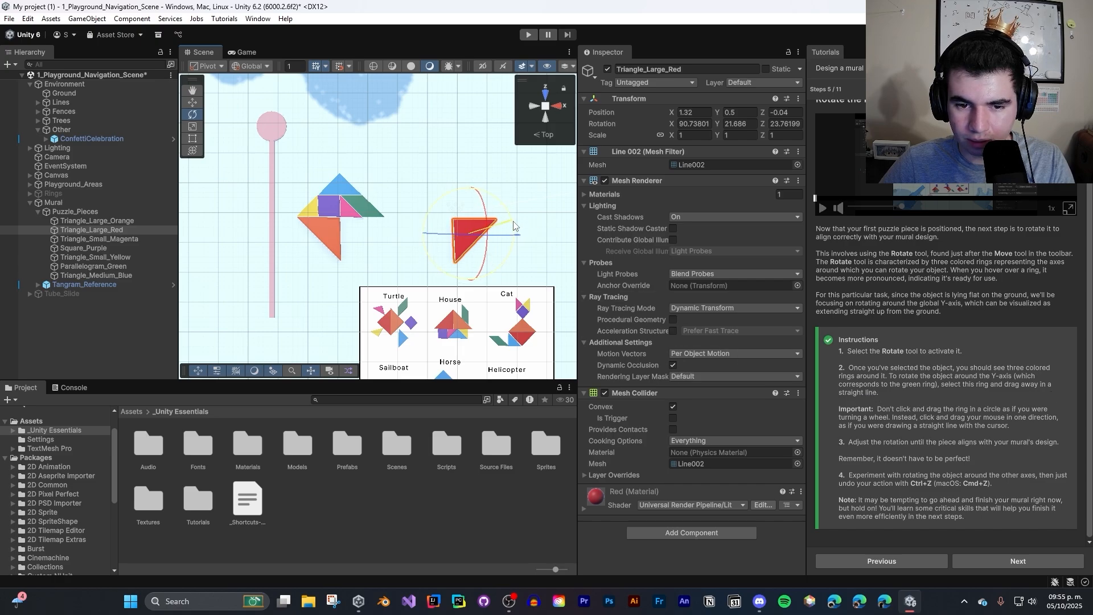
- Experiment with large rotations of the red triangle about the Y, Z and X axes, and undo them
{"action": "left_click_drag", "start_coordinate": [513, 225], "coordinate": [498, 367]}
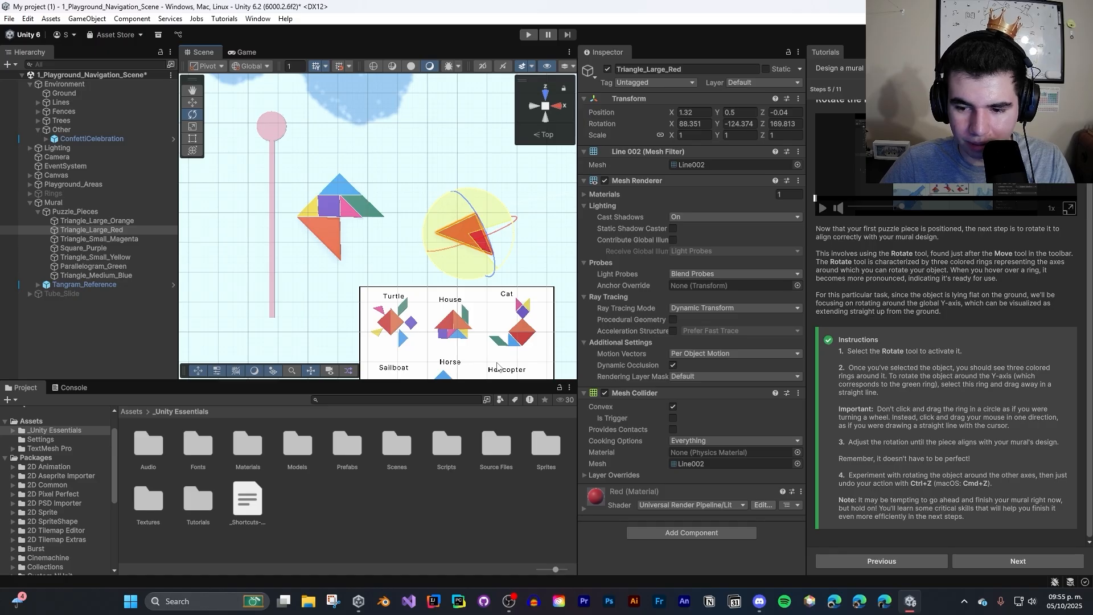
{"action": "left_click_drag", "start_coordinate": [497, 363], "coordinate": [484, 301]}
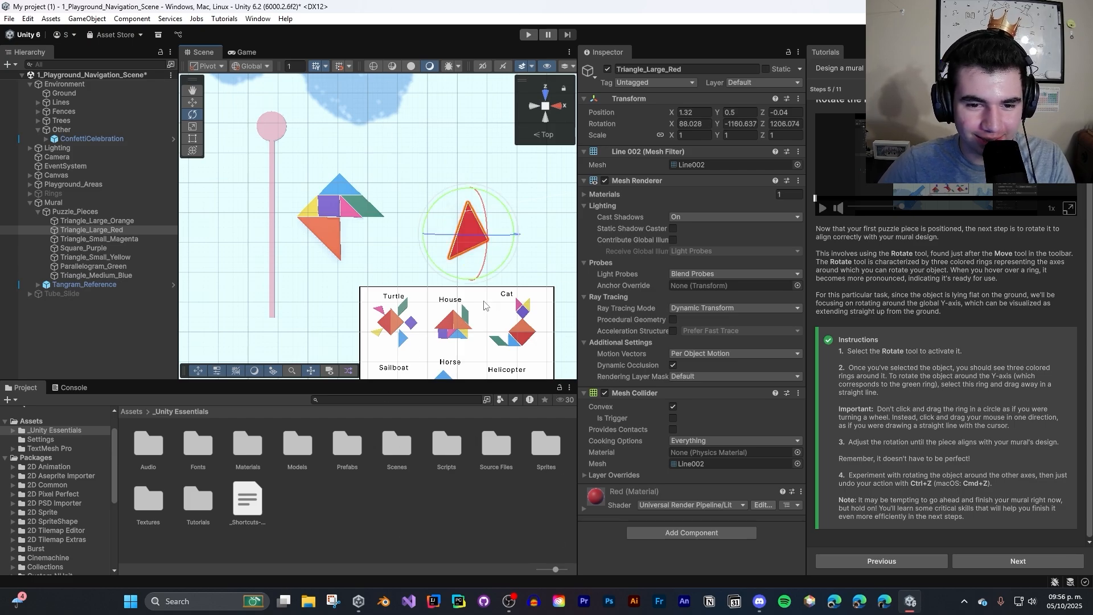
{"action": "left_click_drag", "start_coordinate": [483, 234], "coordinate": [364, 283]}
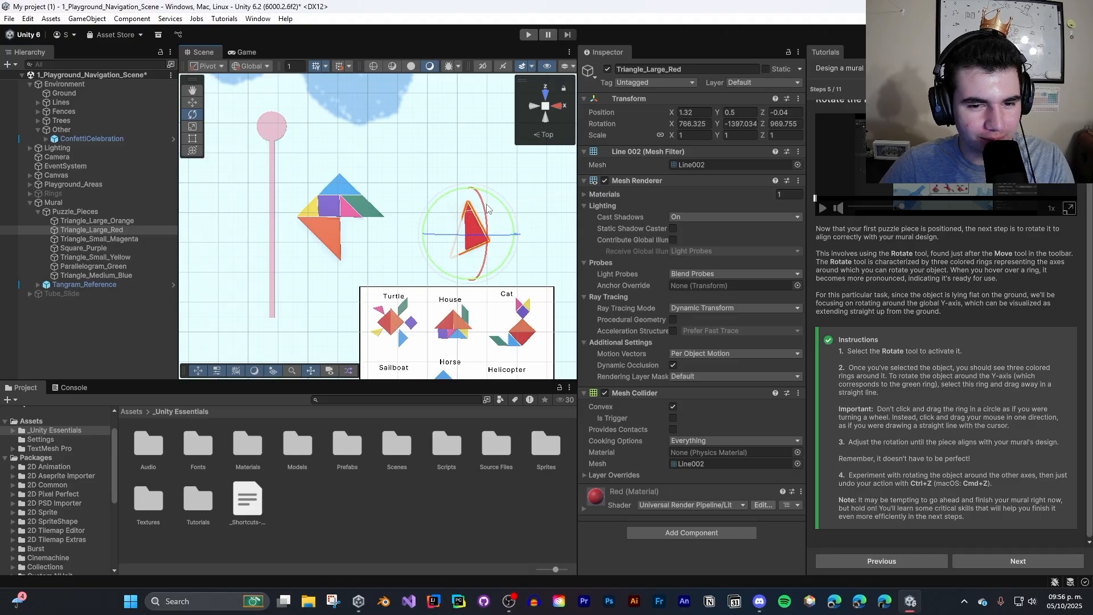
{"action": "left_click_drag", "start_coordinate": [491, 210], "coordinate": [624, 378]}
{"action": "key", "text": "ctrl+z"}
- Advance to tutorial step 6 and practice switching between the View and Move tools, ending on the Move tool
{"action": "left_click", "coordinate": [1018, 561]}
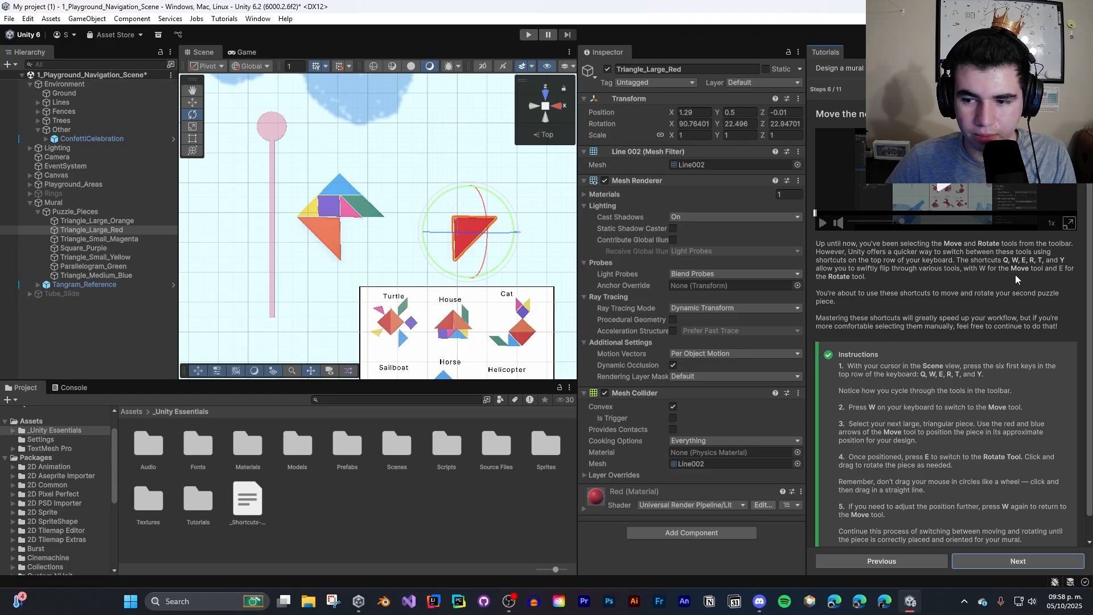
{"action": "key", "text": "w"}
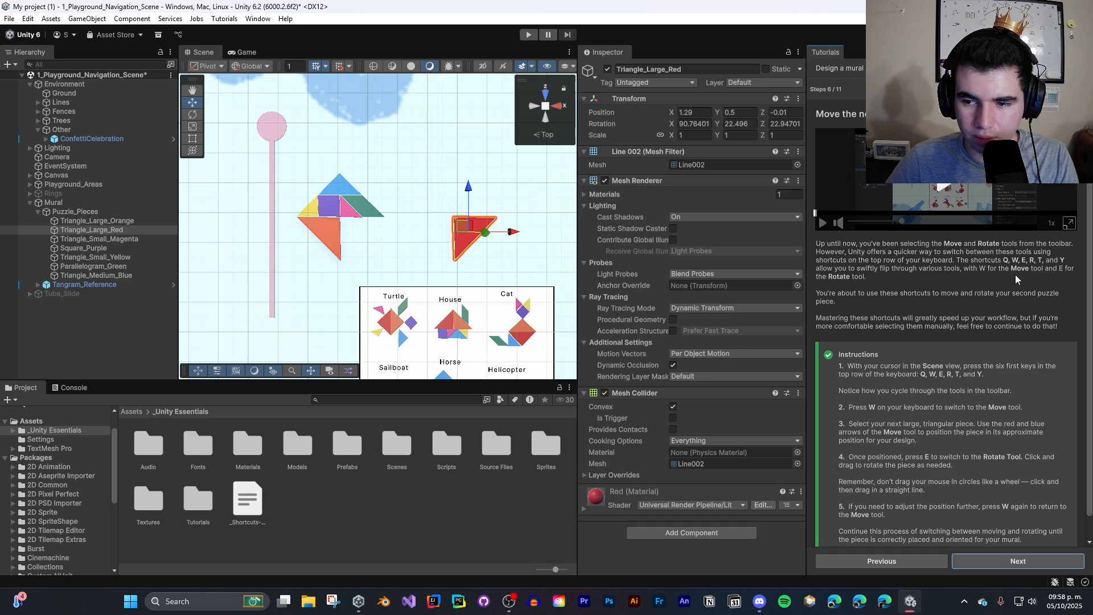
{"action": "key", "text": "q"}
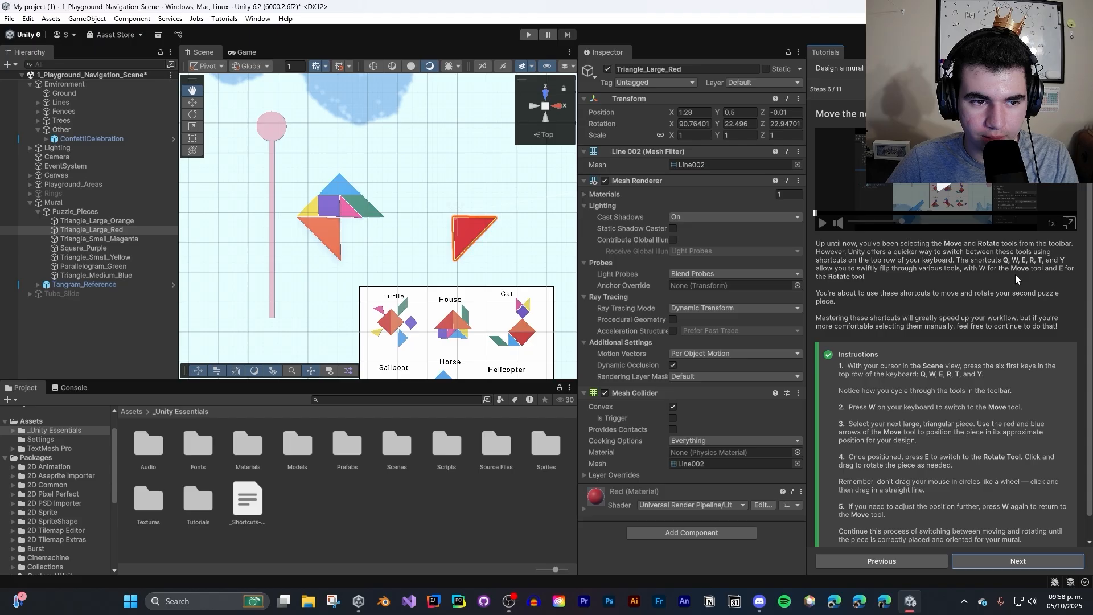
{"action": "key", "text": "w"}
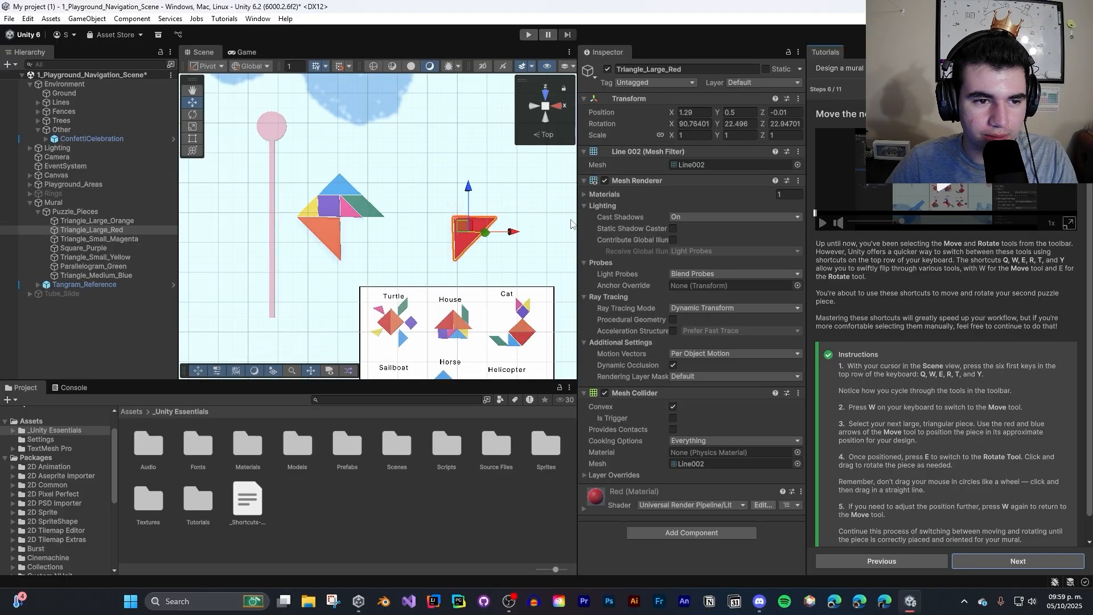
{"action": "key", "text": "q"}
{"action": "key", "text": "w"}
{"action": "key", "text": "q"}
{"action": "key", "text": "w"}
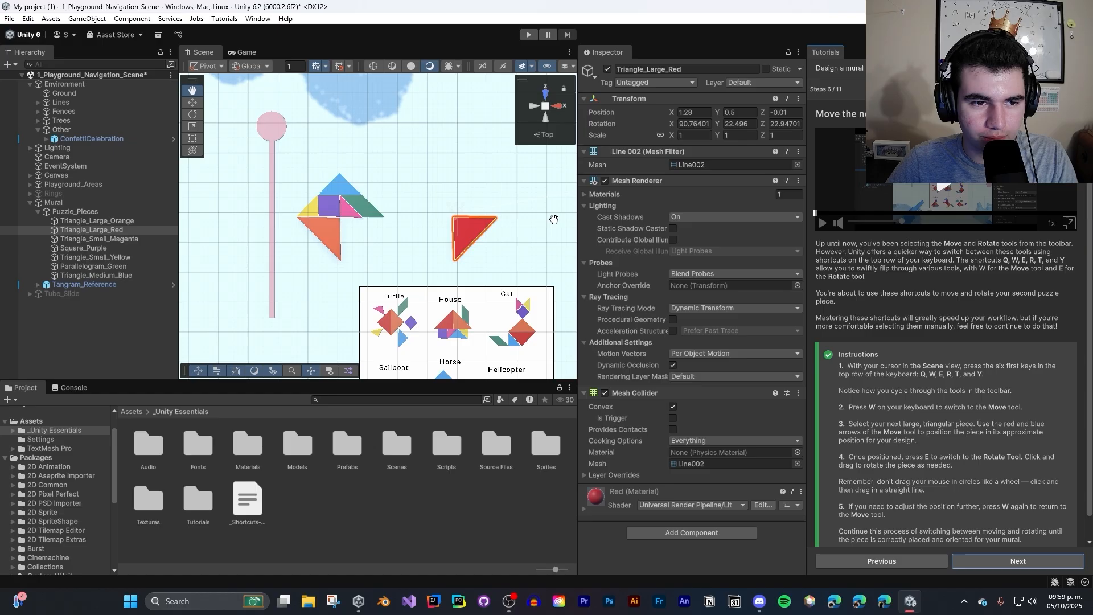
- Practice alternating between the Rotate and Move tools on the large red triangle, and return to the View tool
{"action": "key", "text": "e"}
{"action": "key", "text": "w"}
{"action": "key", "text": "e"}
{"action": "key", "text": "w"}
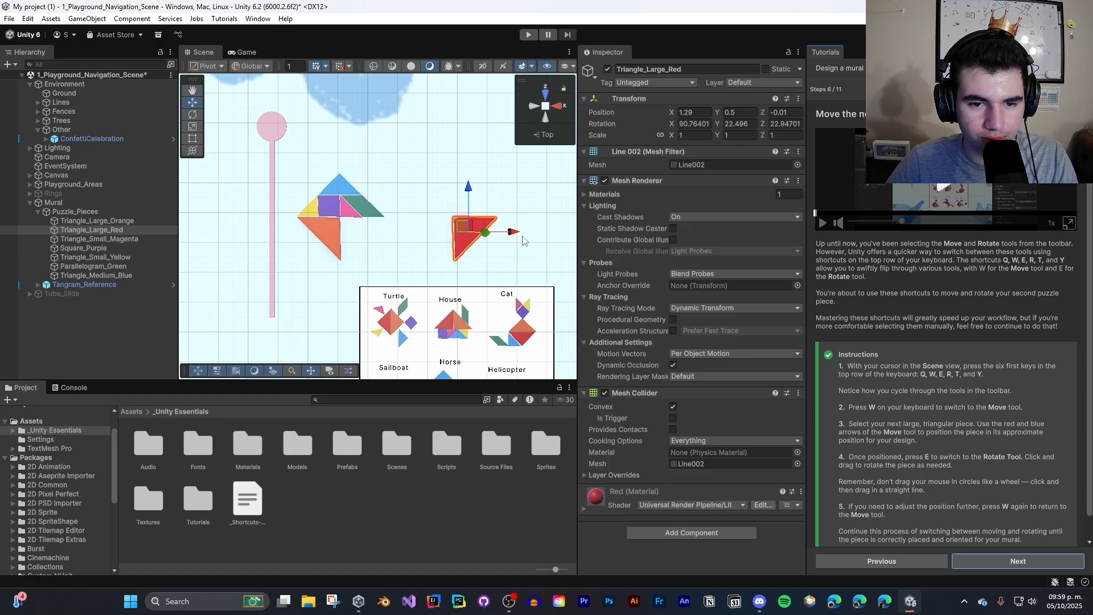
{"action": "key", "text": "q"}
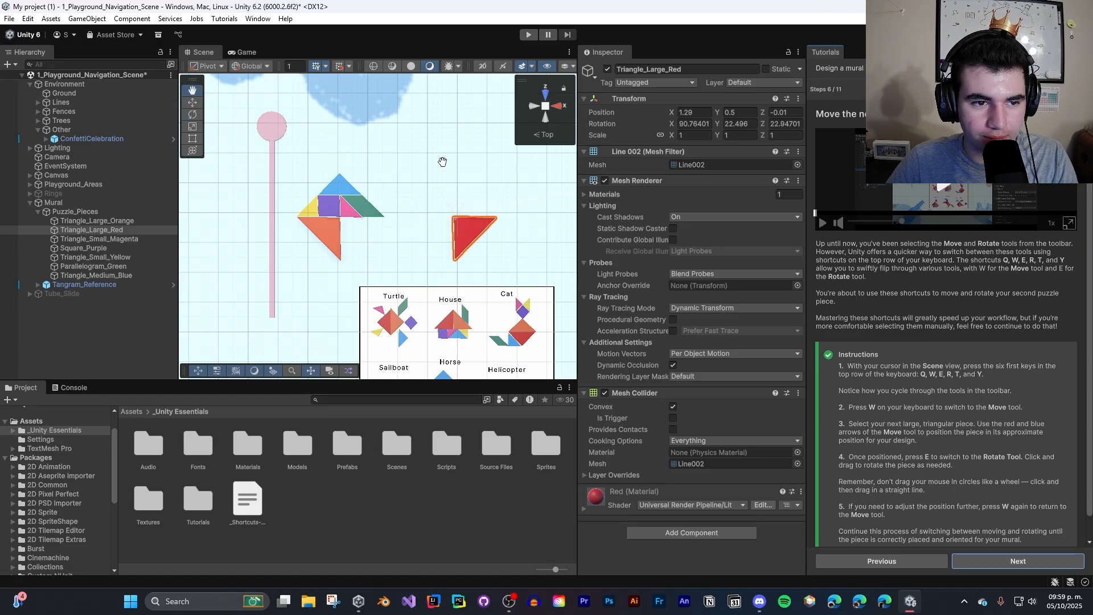
{"action": "scroll", "coordinate": [896, 361], "scroll_direction": "down", "scroll_amount": 1}
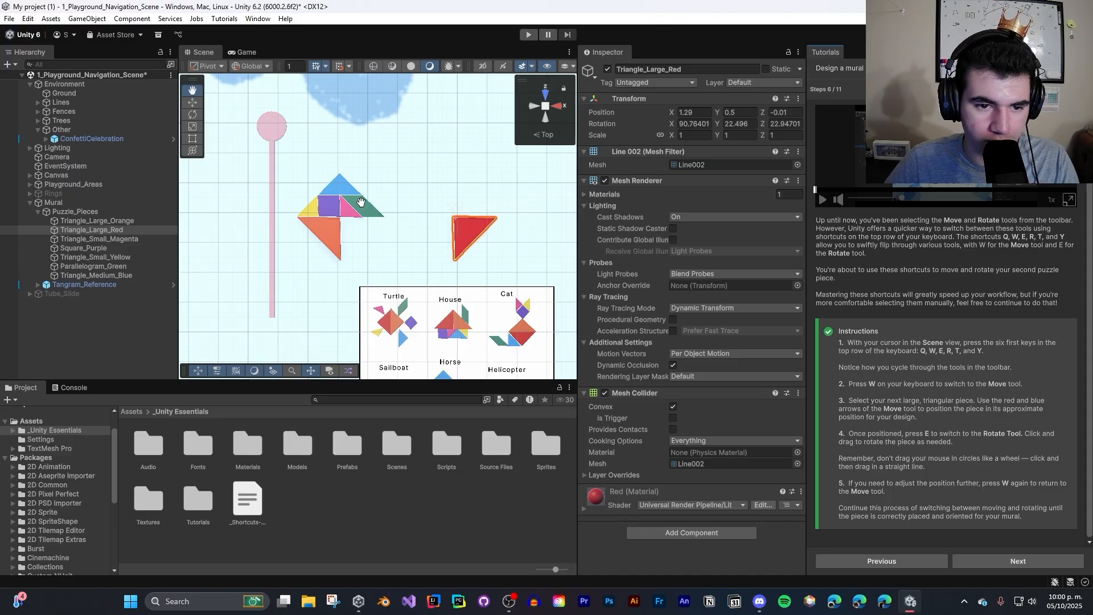
- Cycle through the Move, Rotate, Scale, Rect and Transform tools with the large red triangle selected, ending on the Rect tool
{"action": "key", "text": "w"}
{"action": "key", "text": "e"}
{"action": "key", "text": "r"}
{"action": "key", "text": "t"}
{"action": "key", "text": "y"}
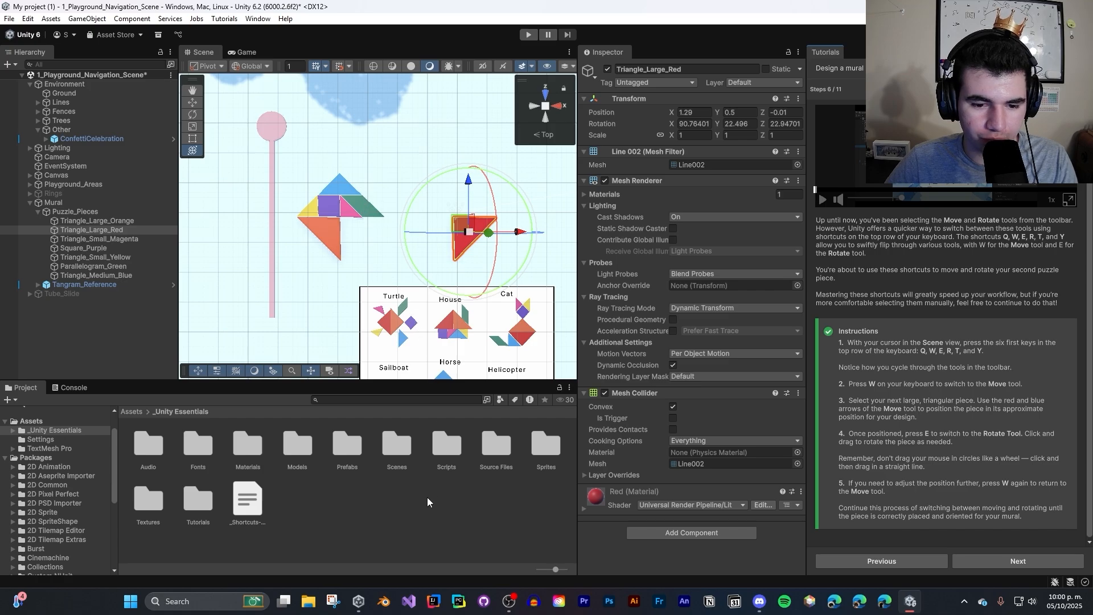
{"action": "key", "text": "w"}
{"action": "key", "text": "e"}
{"action": "key", "text": "r"}
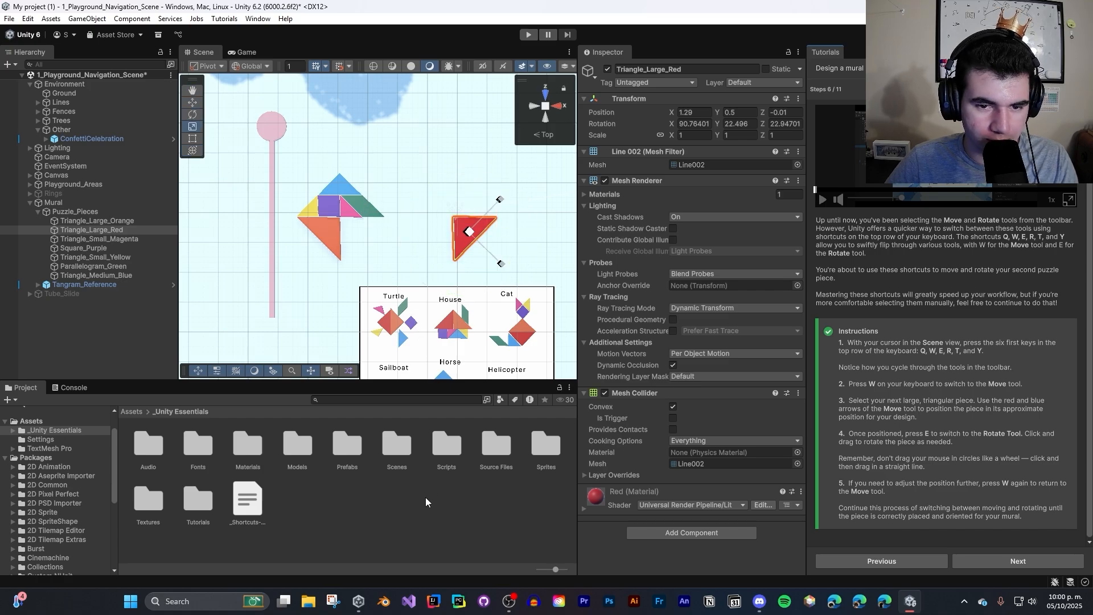
{"action": "key", "text": "t"}
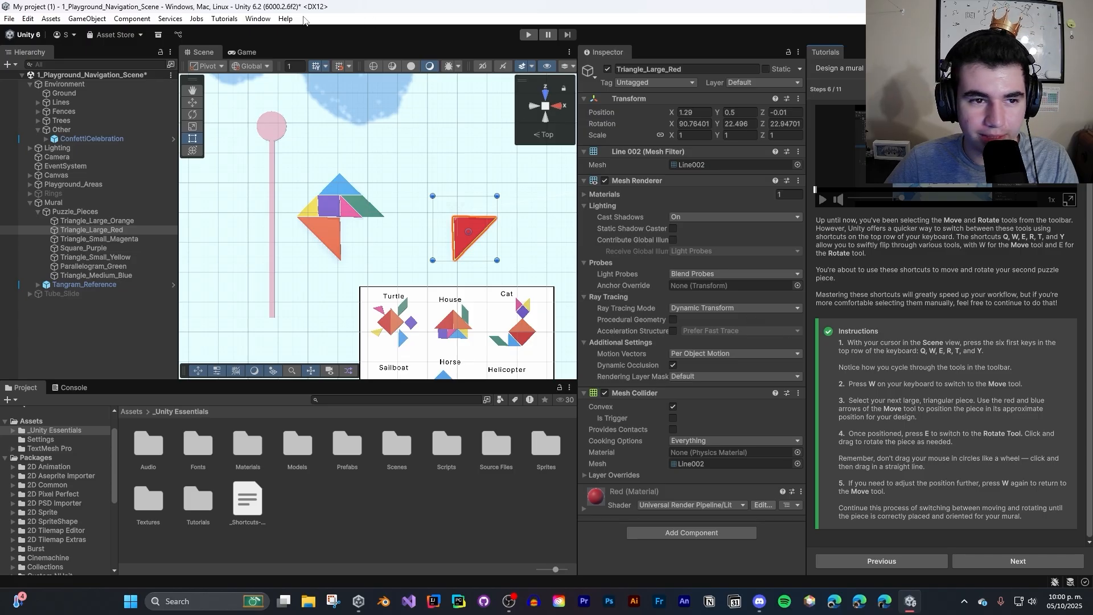
- Look at the playground in the Game view and return to the Scene view
{"action": "left_click", "coordinate": [242, 53]}
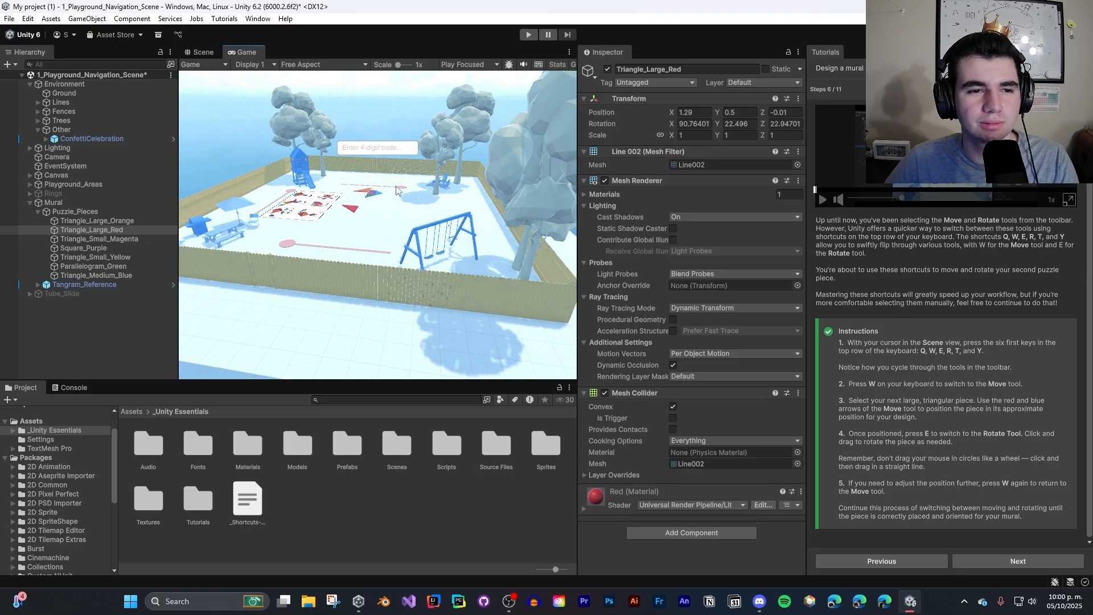
{"action": "left_click", "coordinate": [206, 52]}
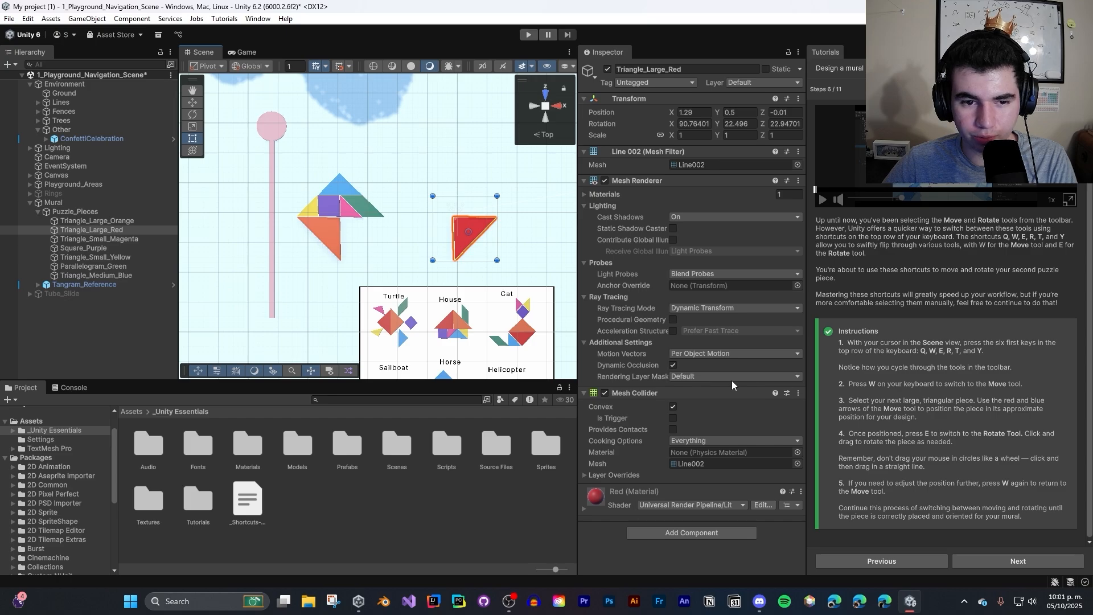
- Move the small yellow triangle to just above the large red triangle, at about X 1.27, Y 0.46, Z 0.67
{"action": "key", "text": "w"}
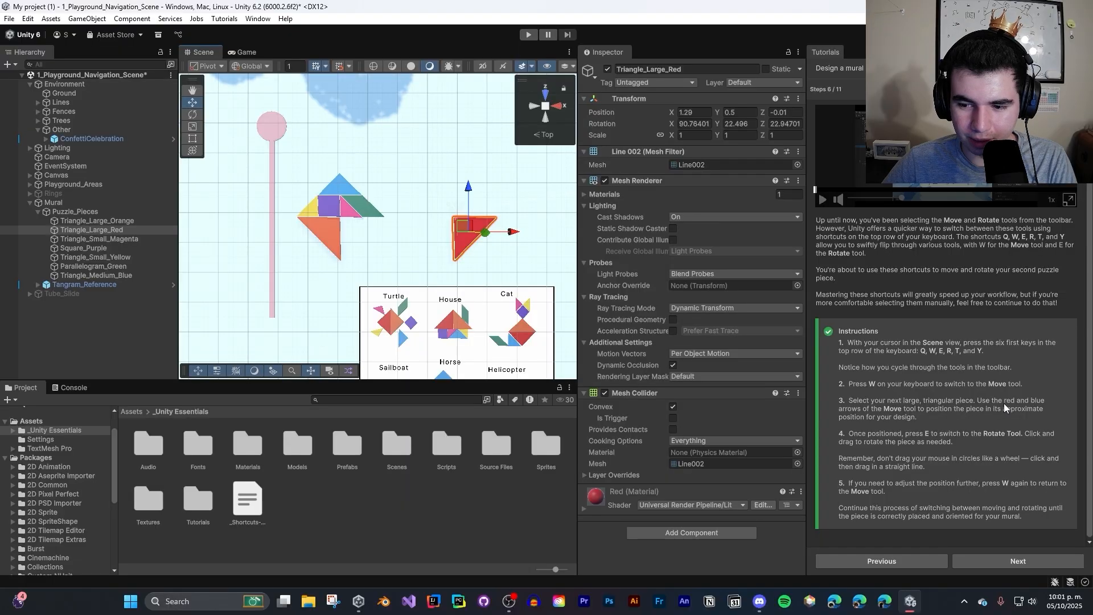
{"action": "left_click", "coordinate": [313, 212]}
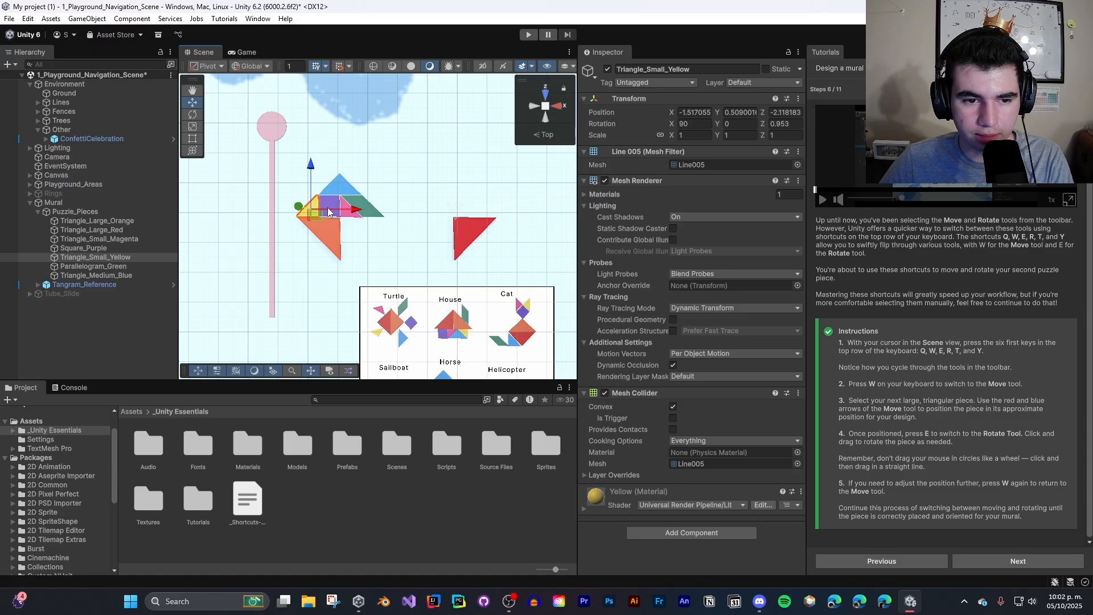
{"action": "left_click_drag", "start_coordinate": [325, 209], "coordinate": [505, 213]}
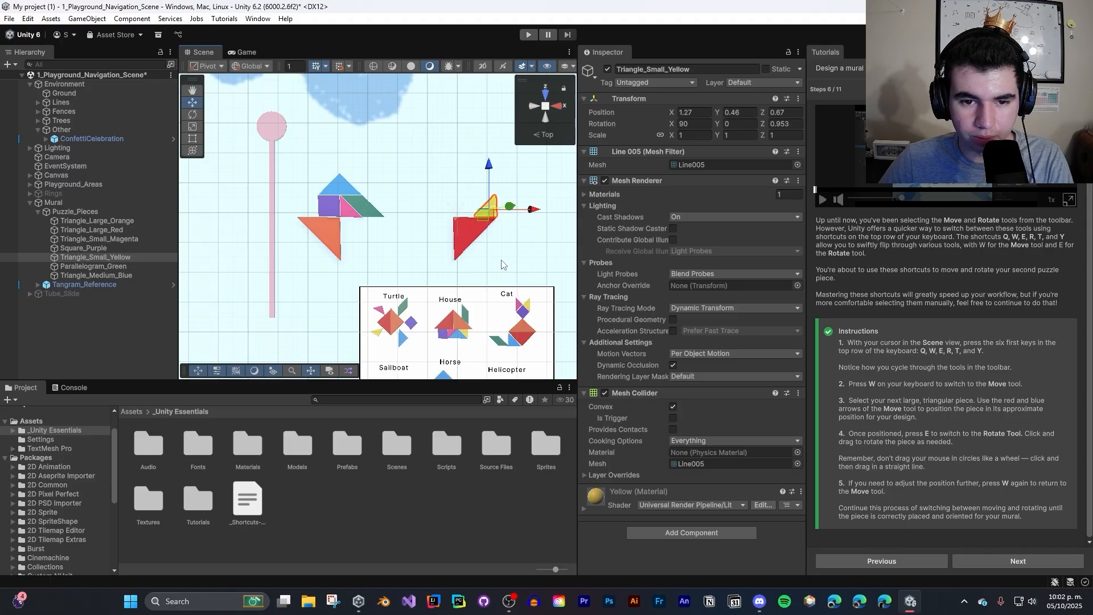
- Rotate the small yellow triangle so its long edge faces the red triangle, and nudge it to about X 1.19, Z 0.53
{"action": "key", "text": "q"}
{"action": "key", "text": "e"}
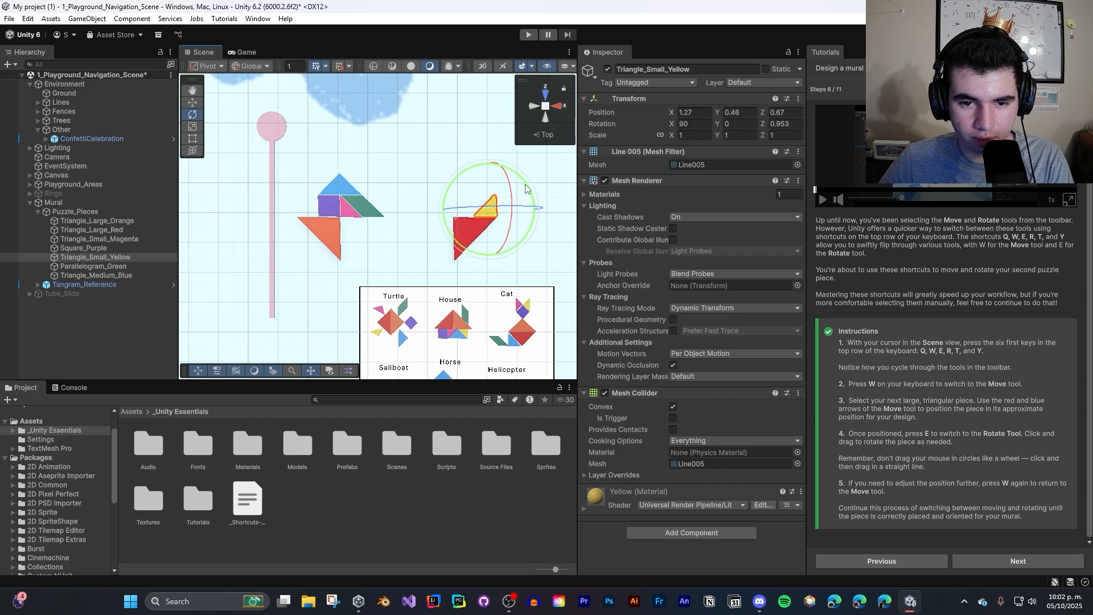
{"action": "mouse_move", "coordinate": [528, 189]}
{"action": "left_mouse_down"}
{"action": "mouse_move", "coordinate": [405, 451]}
{"action": "mouse_move", "coordinate": [442, 582]}
{"action": "mouse_move", "coordinate": [484, 9]}
{"action": "mouse_move", "coordinate": [504, 36]}
{"action": "mouse_move", "coordinate": [510, 12]}
{"action": "left_mouse_up"}
{"action": "key", "text": "w"}
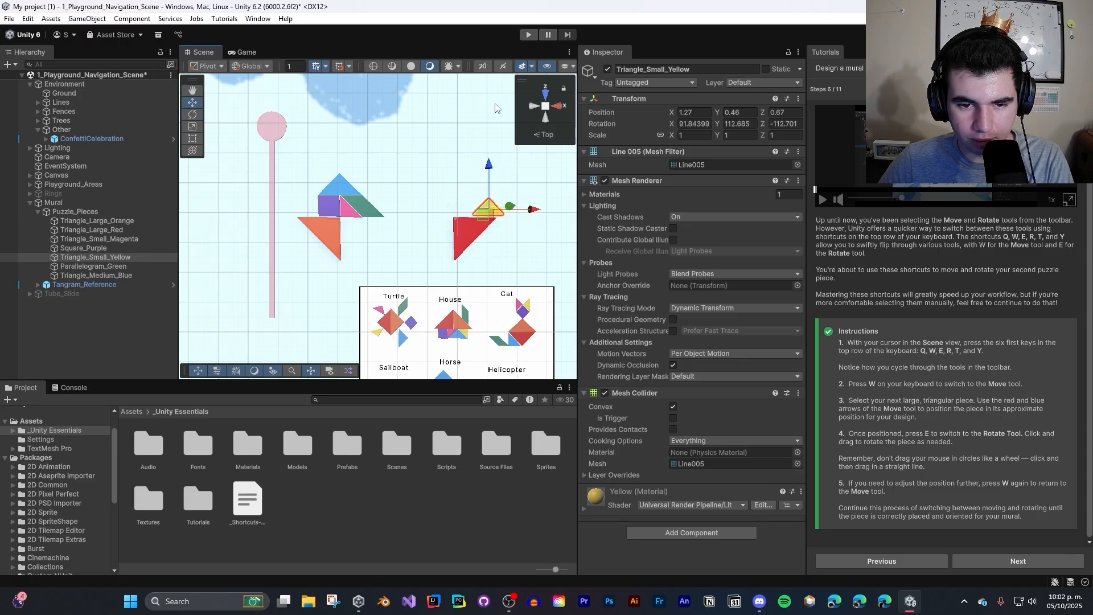
{"action": "left_click_drag", "start_coordinate": [489, 166], "coordinate": [489, 169]}
{"action": "left_click_drag", "start_coordinate": [528, 211], "coordinate": [523, 211]}
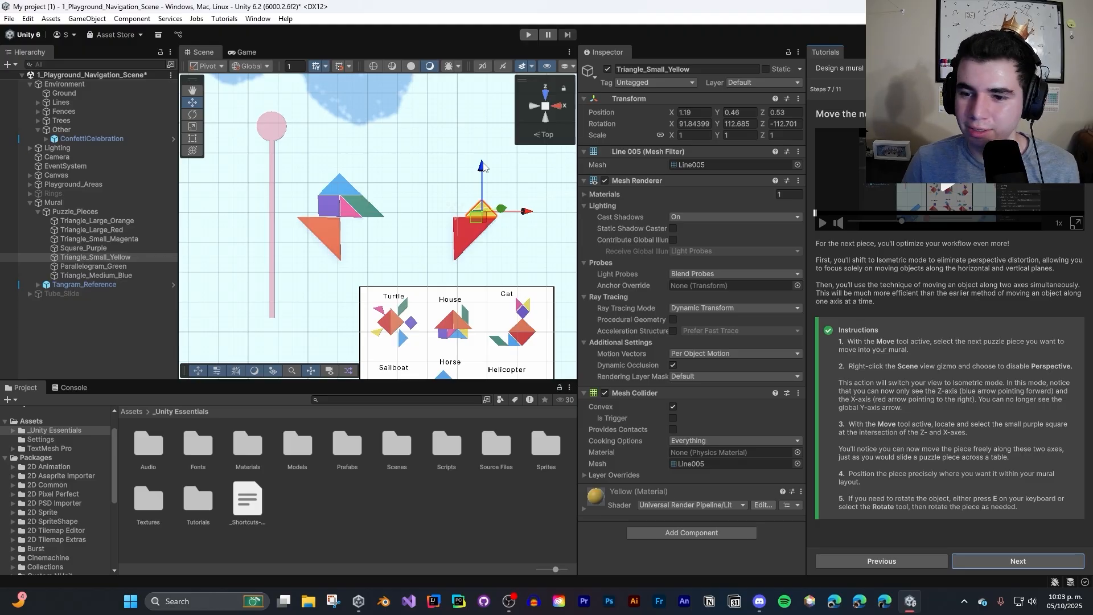
- Switch the top view from perspective to isometric and slide the small yellow triangle along both axes to about X 1.17, Z 0.48
{"action": "left_click", "coordinate": [545, 107]}
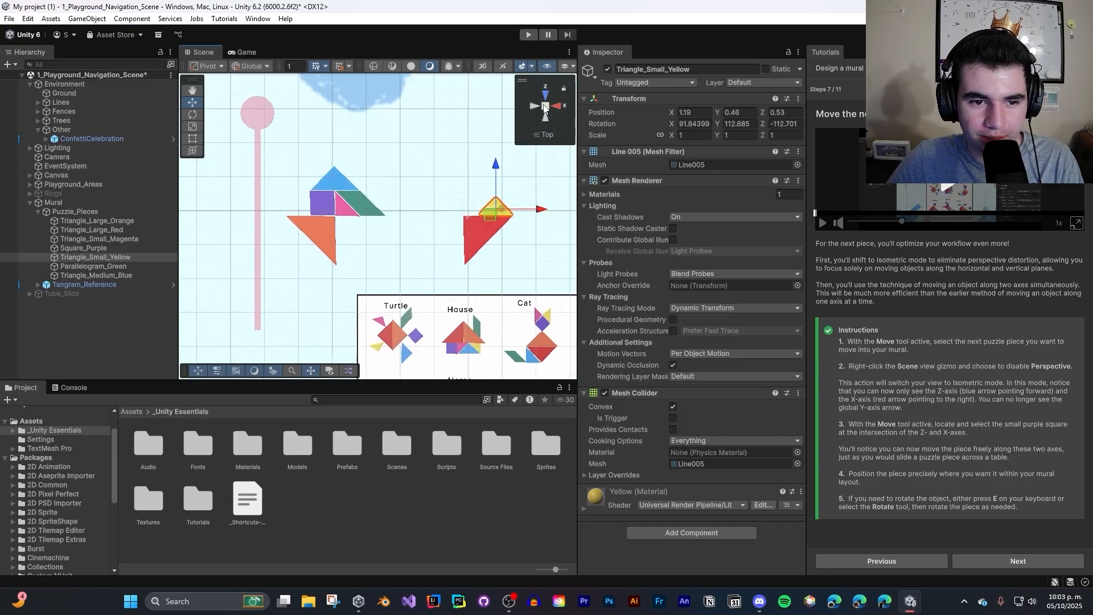
{"action": "left_click", "coordinate": [545, 108]}
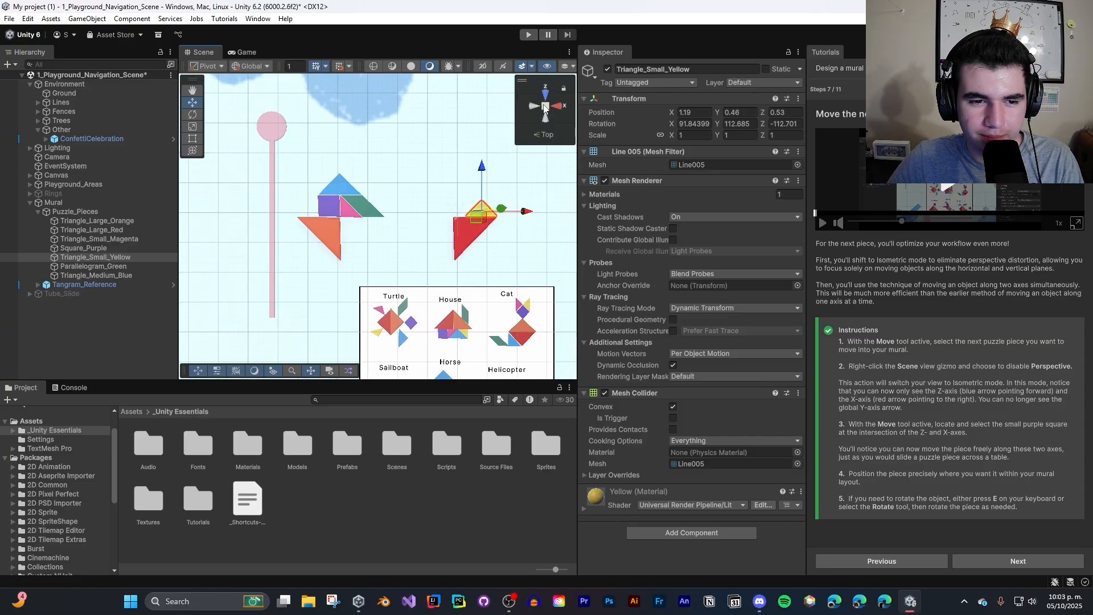
{"action": "left_click", "coordinate": [545, 108]}
{"action": "left_click", "coordinate": [545, 108]}
{"action": "left_click", "coordinate": [544, 107]}
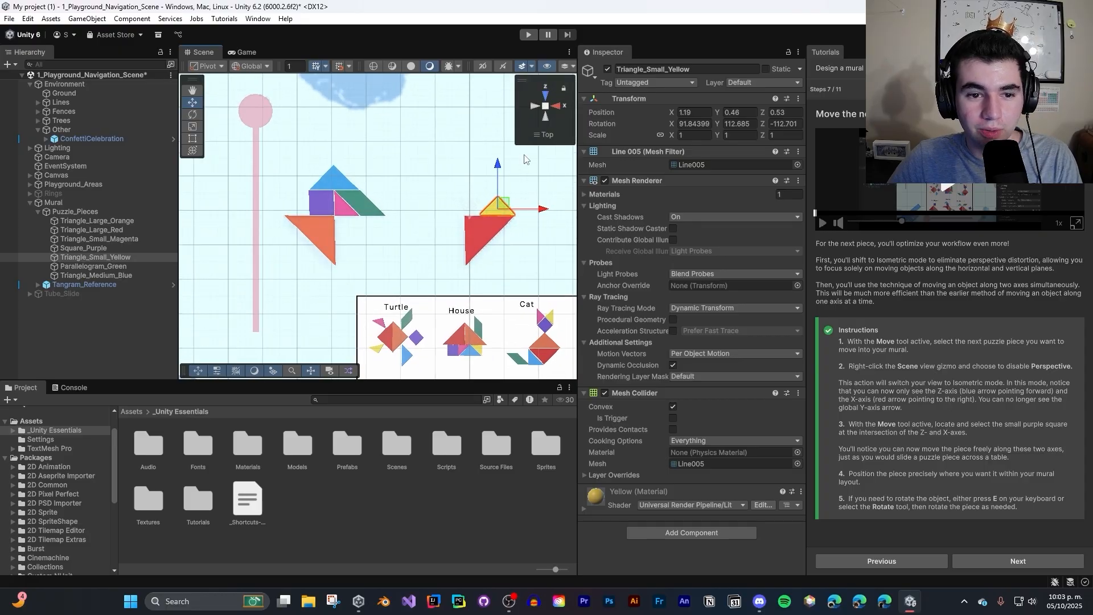
{"action": "left_click", "coordinate": [544, 108]}
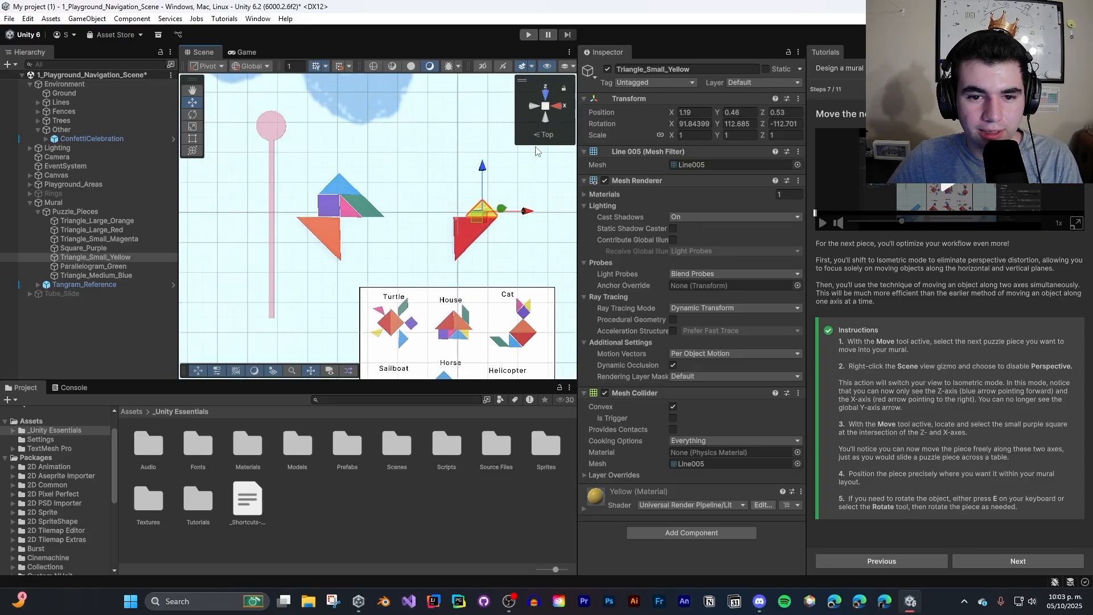
{"action": "left_click", "coordinate": [546, 107]}
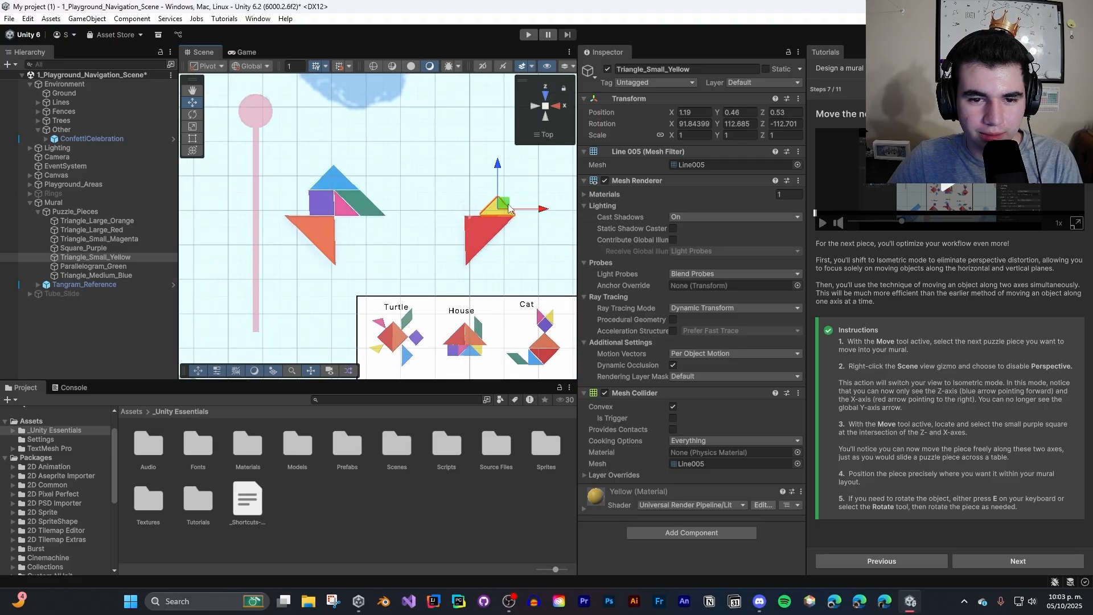
{"action": "mouse_move", "coordinate": [508, 208]}
{"action": "left_mouse_down"}
{"action": "mouse_move", "coordinate": [544, 278]}
{"action": "mouse_move", "coordinate": [522, 207]}
{"action": "mouse_move", "coordinate": [509, 273]}
{"action": "mouse_move", "coordinate": [575, 293]}
{"action": "mouse_move", "coordinate": [460, 201]}
{"action": "mouse_move", "coordinate": [506, 208]}
{"action": "left_mouse_up"}
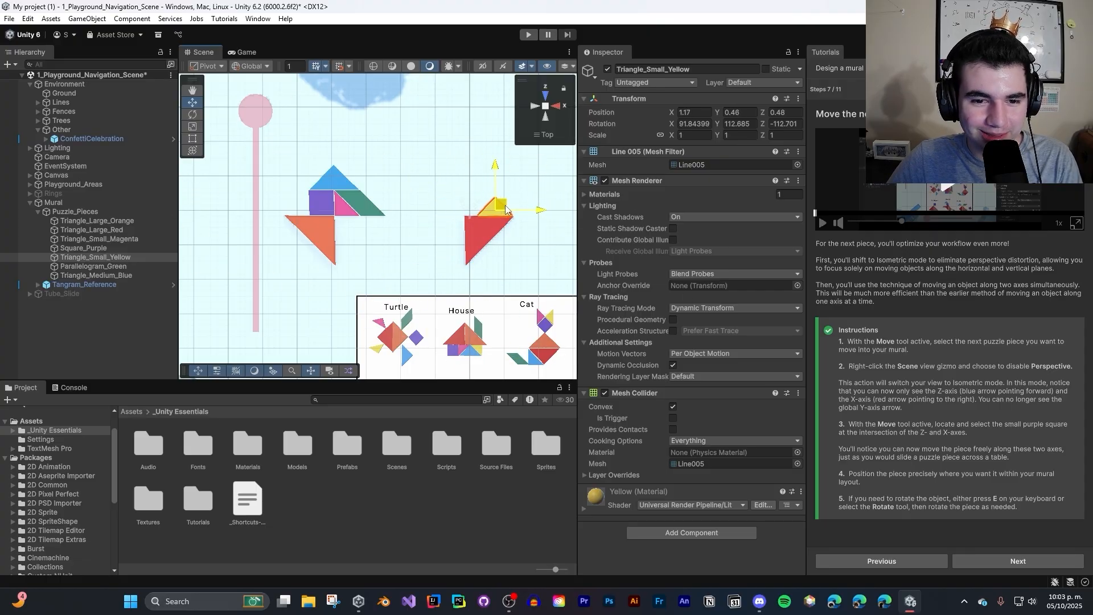
- Select the medium blue triangle and view the scene in the Free, Right and Top orientations
{"action": "left_click", "coordinate": [338, 187]}
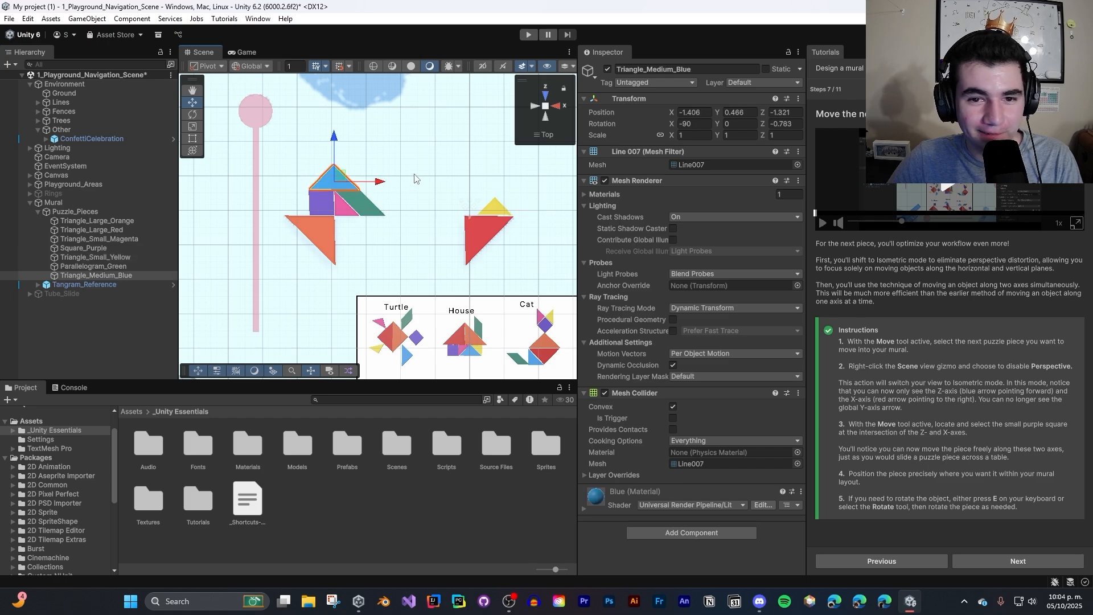
{"action": "left_click", "coordinate": [546, 106]}
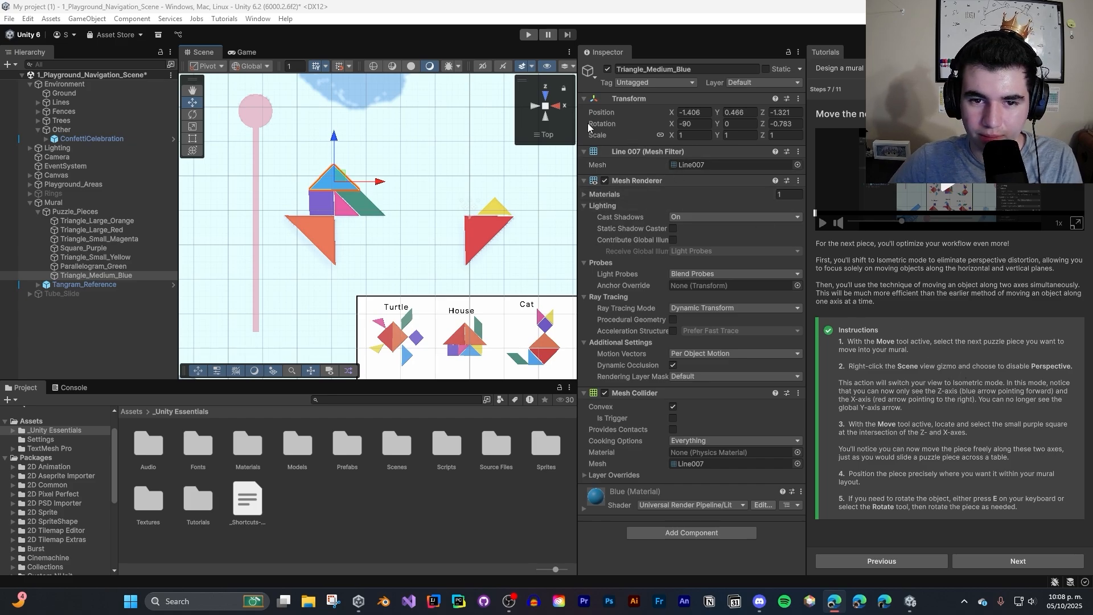
{"action": "right_click", "coordinate": [557, 110]}
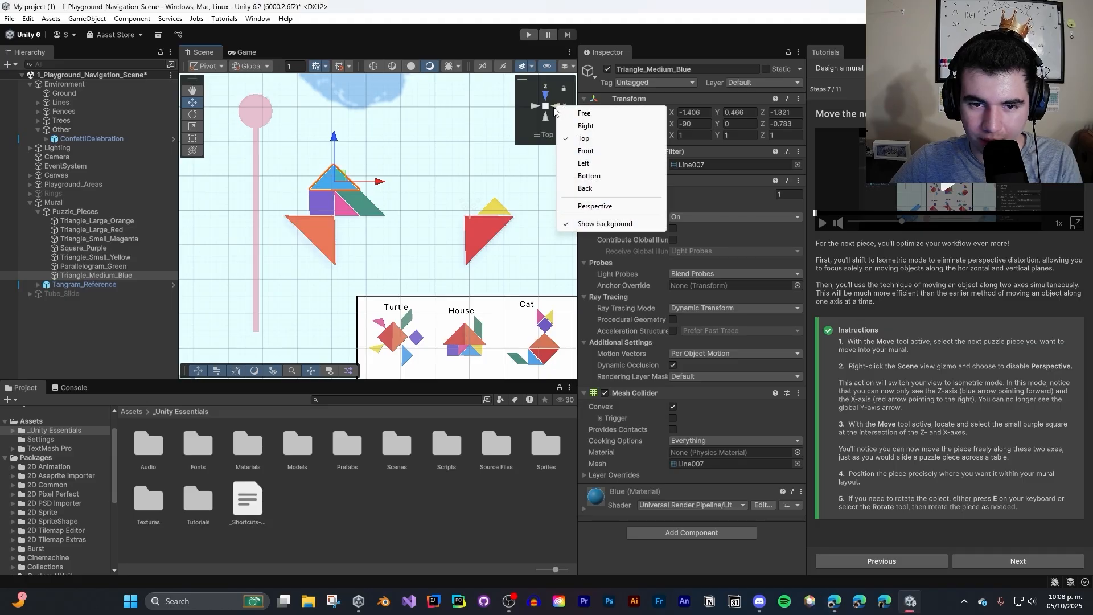
{"action": "right_click", "coordinate": [554, 108]}
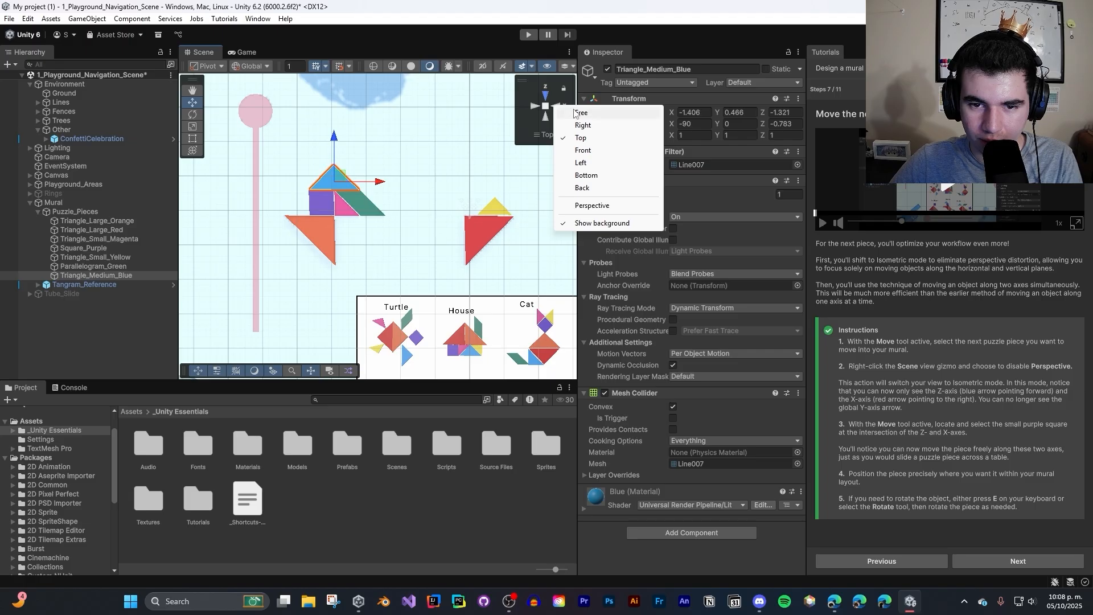
{"action": "left_click", "coordinate": [575, 112]}
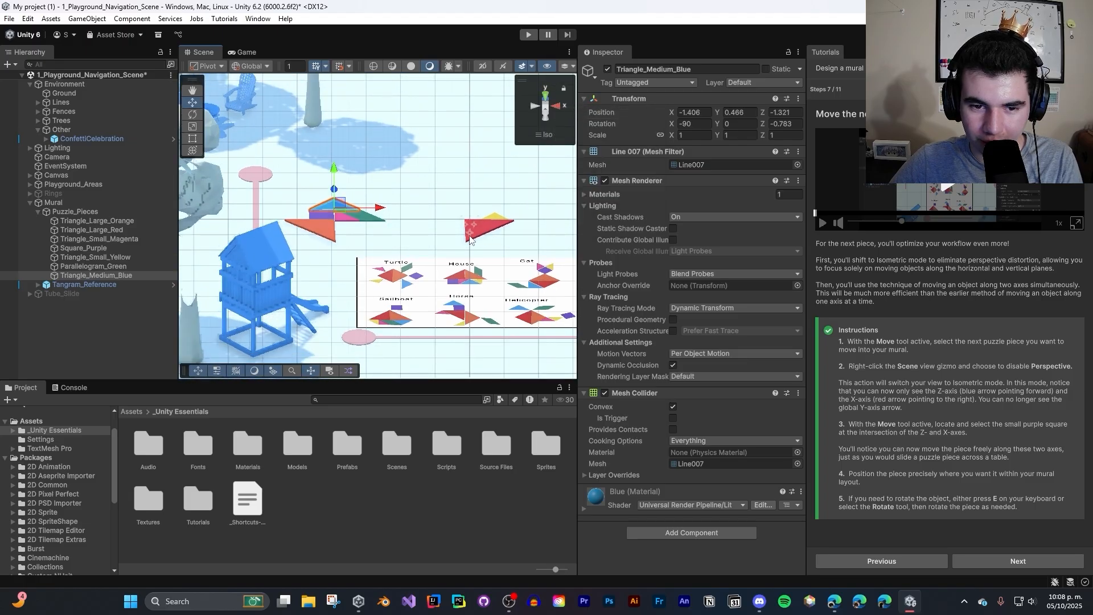
{"action": "right_click", "coordinate": [555, 107]}
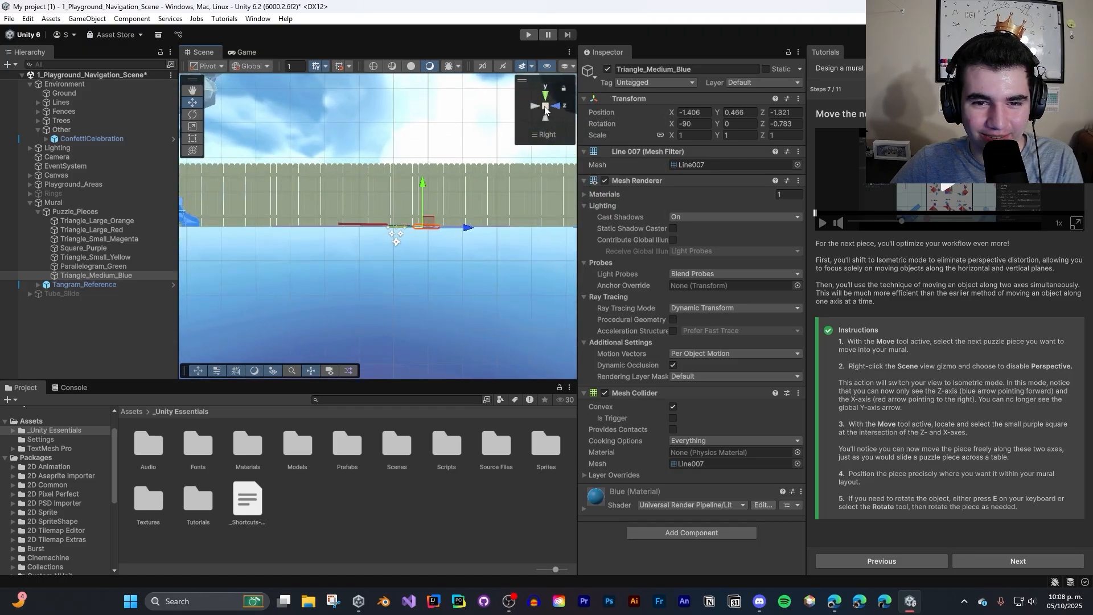
{"action": "right_click", "coordinate": [565, 111]}
{"action": "left_click", "coordinate": [586, 139]}
- View the puzzle pieces in the Left, Bottom and Back orientations, and return to the Top orientation
{"action": "right_click", "coordinate": [543, 111]}
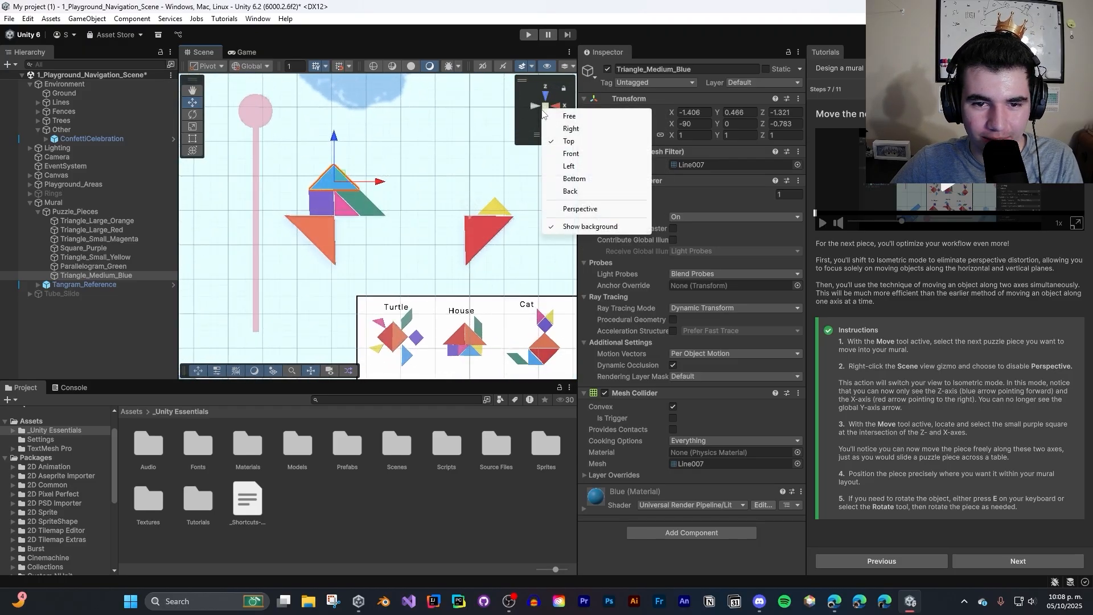
{"action": "left_click", "coordinate": [569, 165]}
{"action": "right_click", "coordinate": [542, 122]}
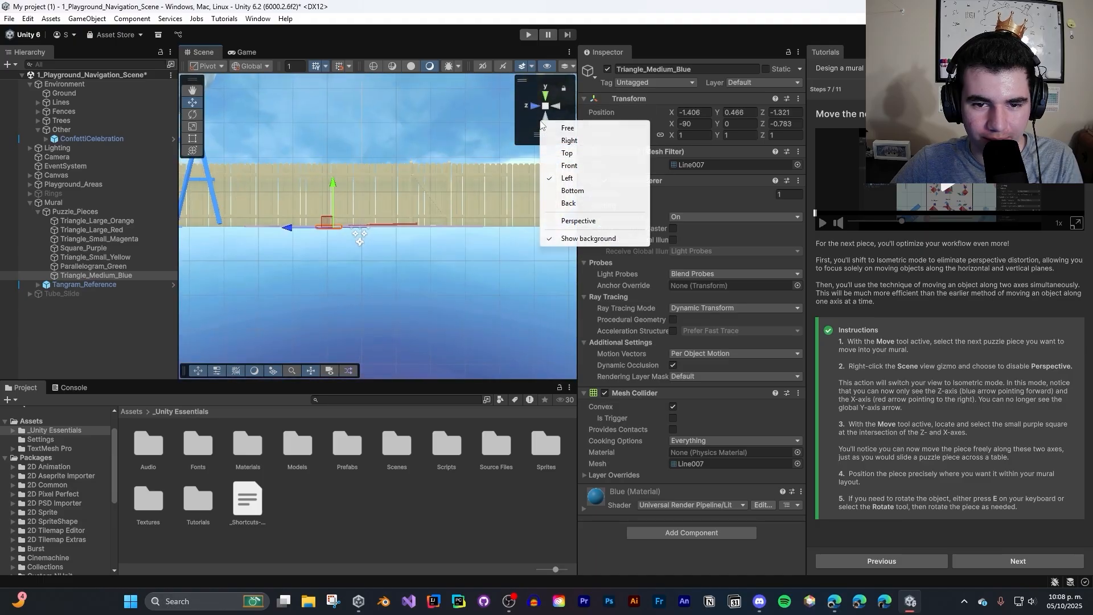
{"action": "left_click", "coordinate": [567, 191]}
{"action": "right_click", "coordinate": [537, 116]}
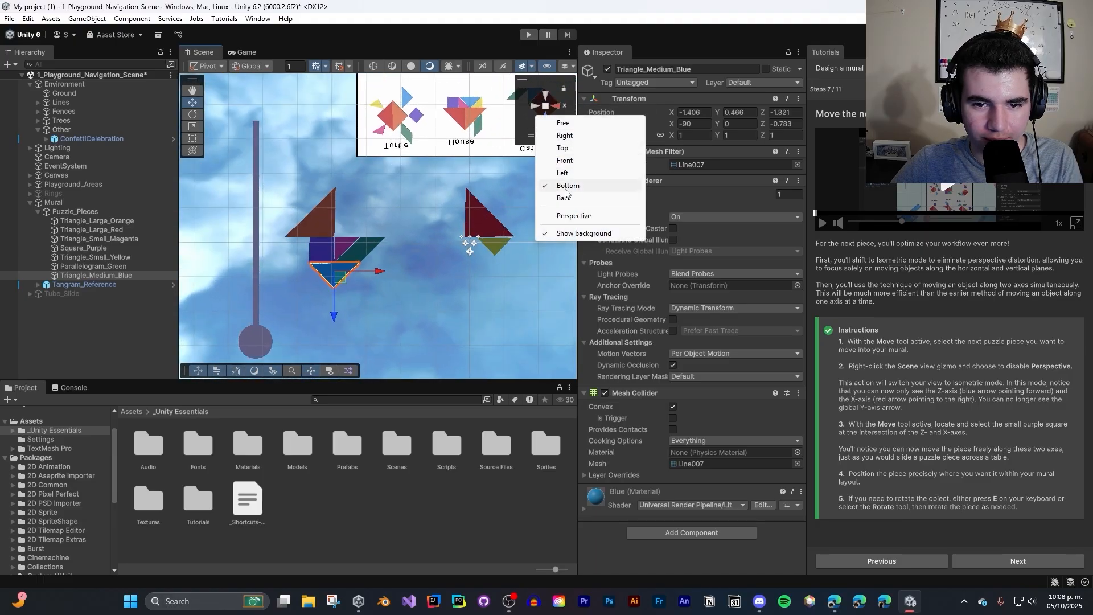
{"action": "left_click", "coordinate": [567, 199]}
{"action": "right_click", "coordinate": [551, 119]}
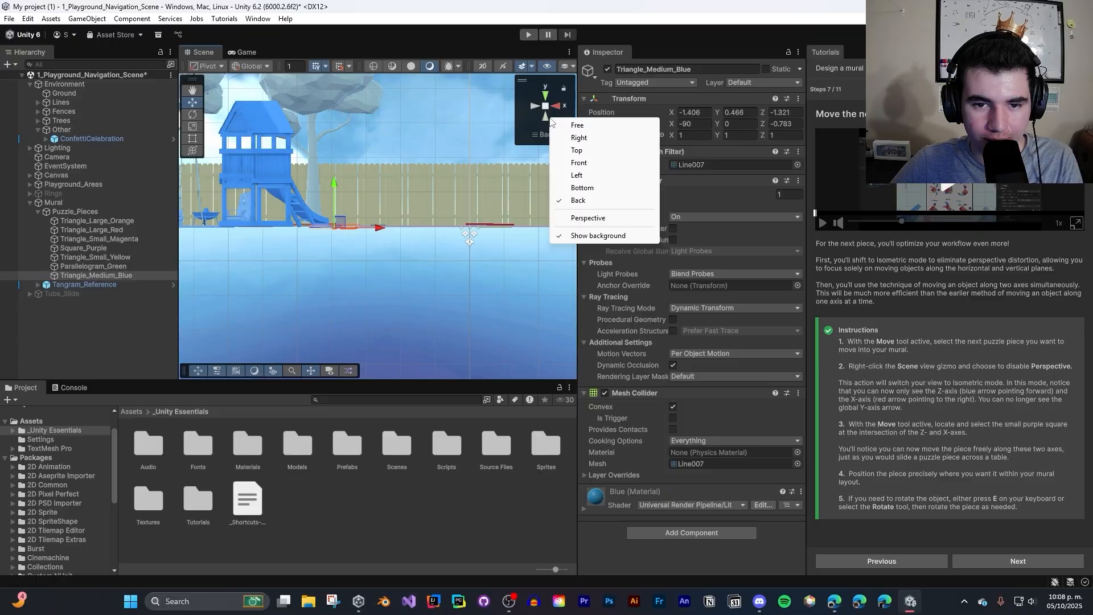
{"action": "left_click", "coordinate": [576, 150]}
- Compare perspective and isometric projection, changing from the Top to the Free orientation and ending in isometric
{"action": "right_click", "coordinate": [552, 115]}
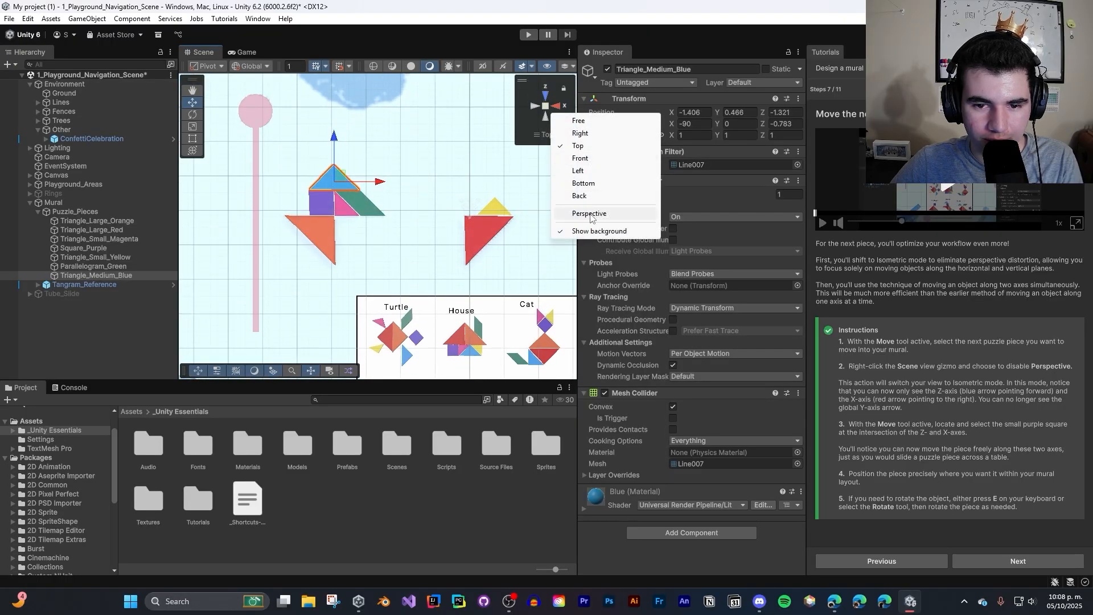
{"action": "left_click", "coordinate": [545, 106]}
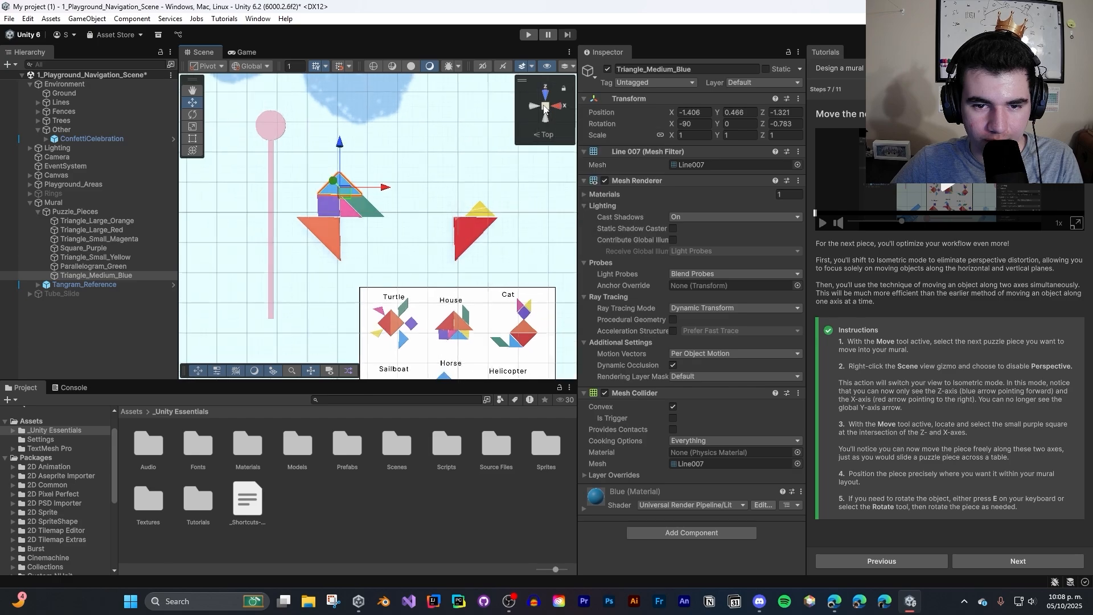
{"action": "right_click", "coordinate": [556, 119]}
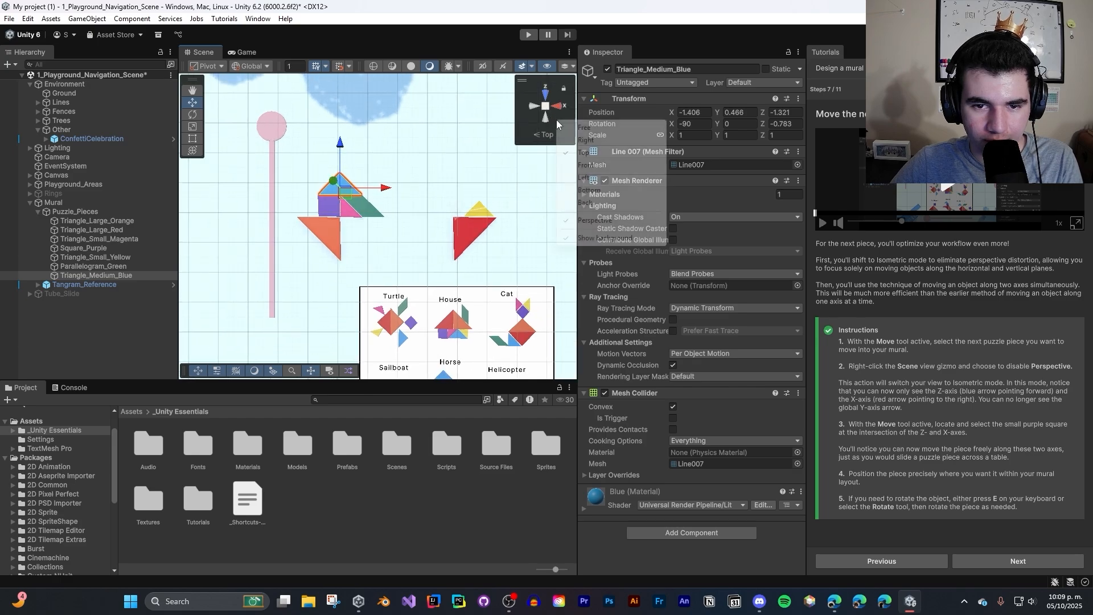
{"action": "left_click", "coordinate": [589, 127]}
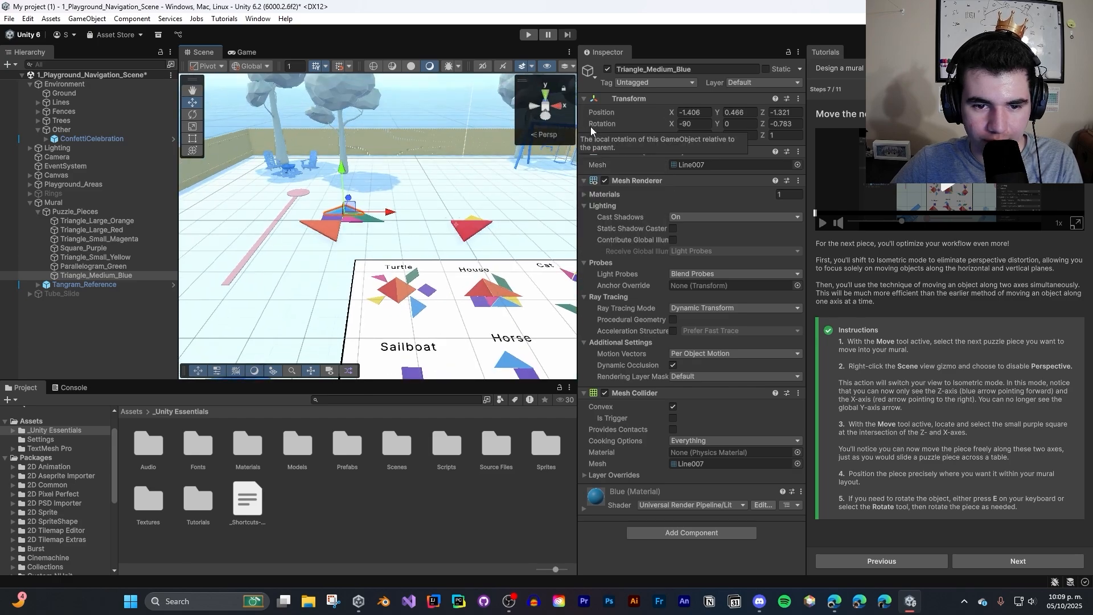
{"action": "right_click", "coordinate": [561, 121]}
{"action": "left_click", "coordinate": [544, 107]}
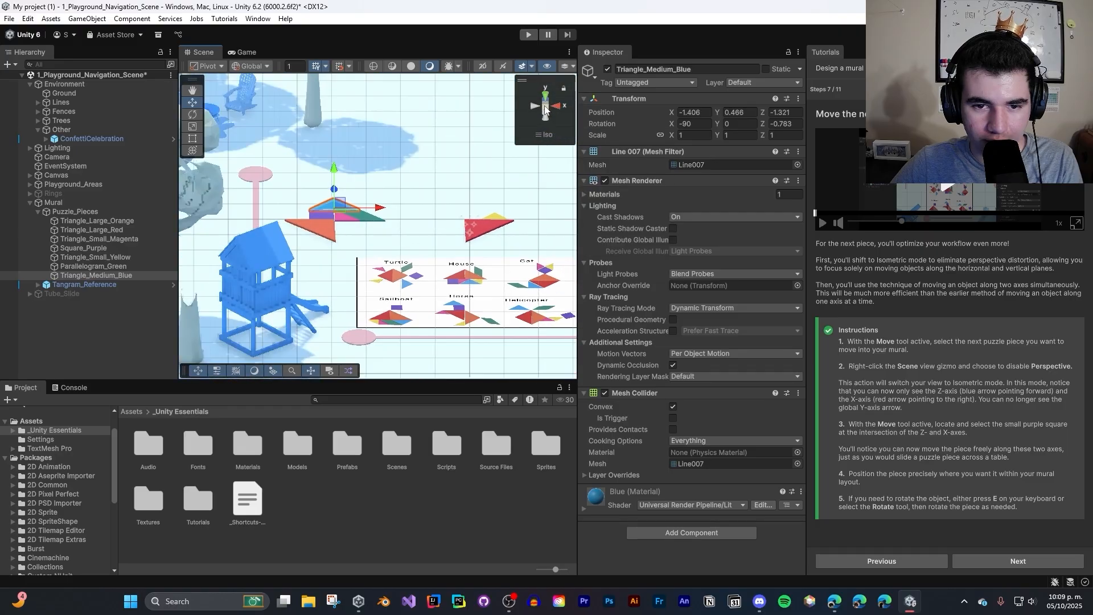
- Return the Scene view to the Top orientation in isometric projection
{"action": "left_click", "coordinate": [544, 110]}
{"action": "left_click", "coordinate": [545, 109]}
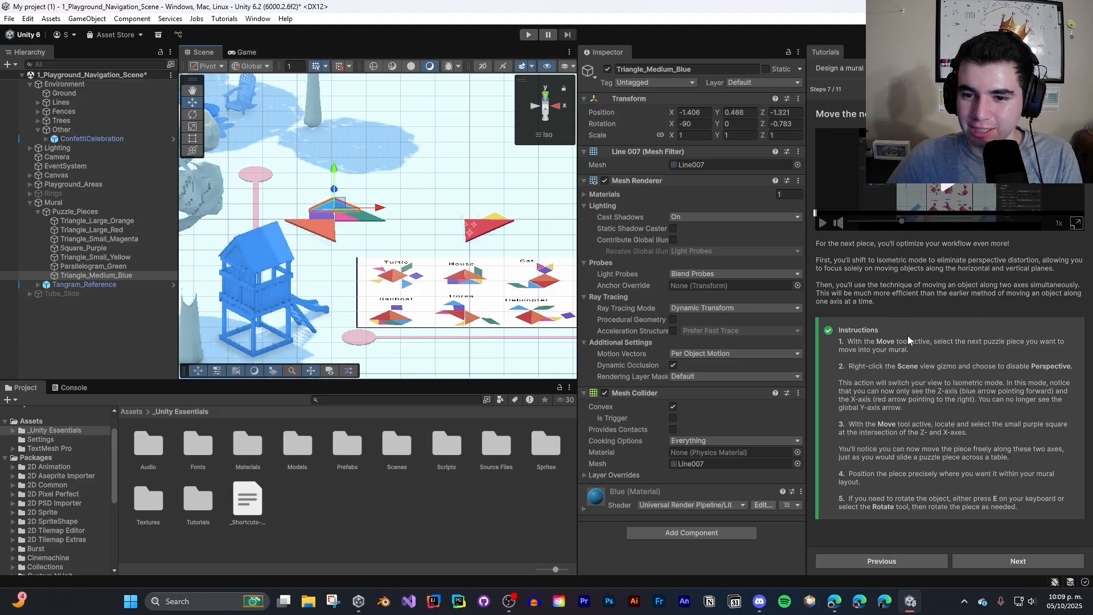
{"action": "left_click", "coordinate": [471, 236]}
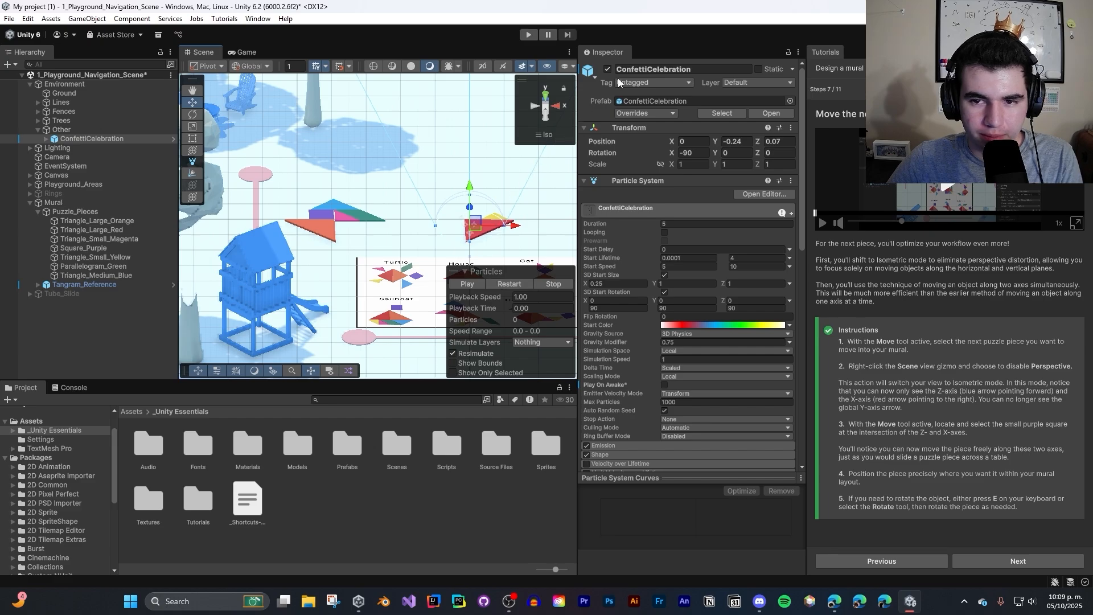
{"action": "right_click", "coordinate": [553, 105]}
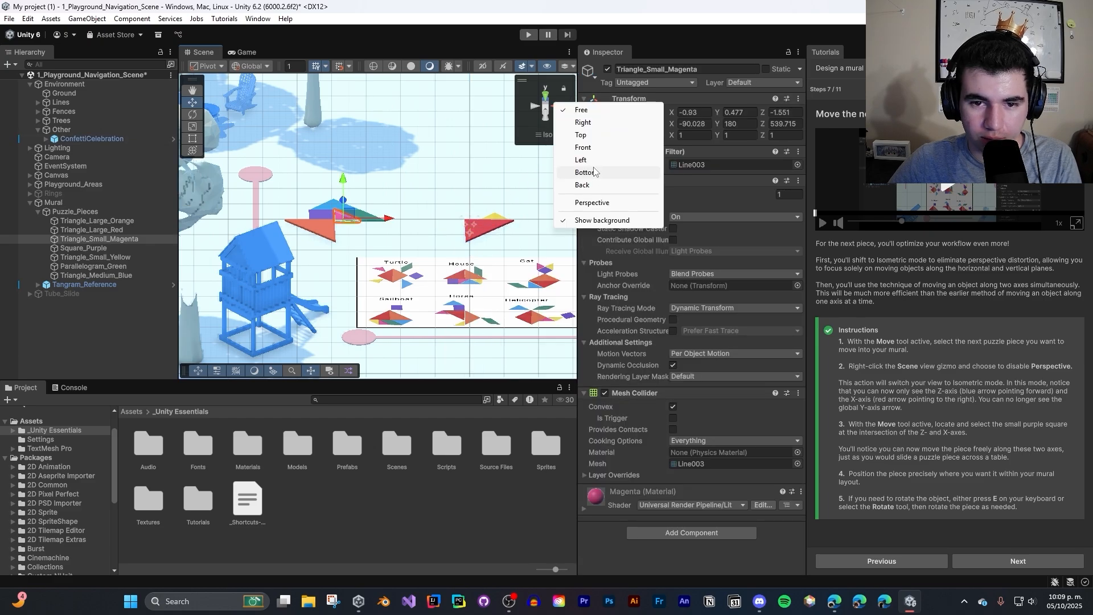
{"action": "left_click", "coordinate": [586, 135]}
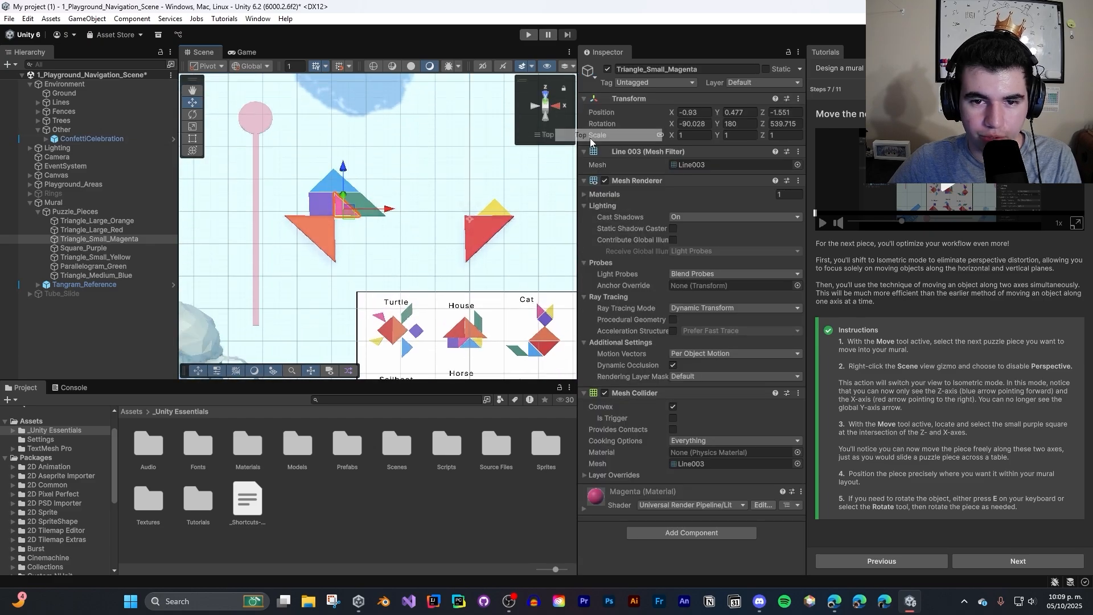
- Lock the Scene view's rotation and try to orbit and move around in the locked top view
{"action": "left_click", "coordinate": [563, 89]}
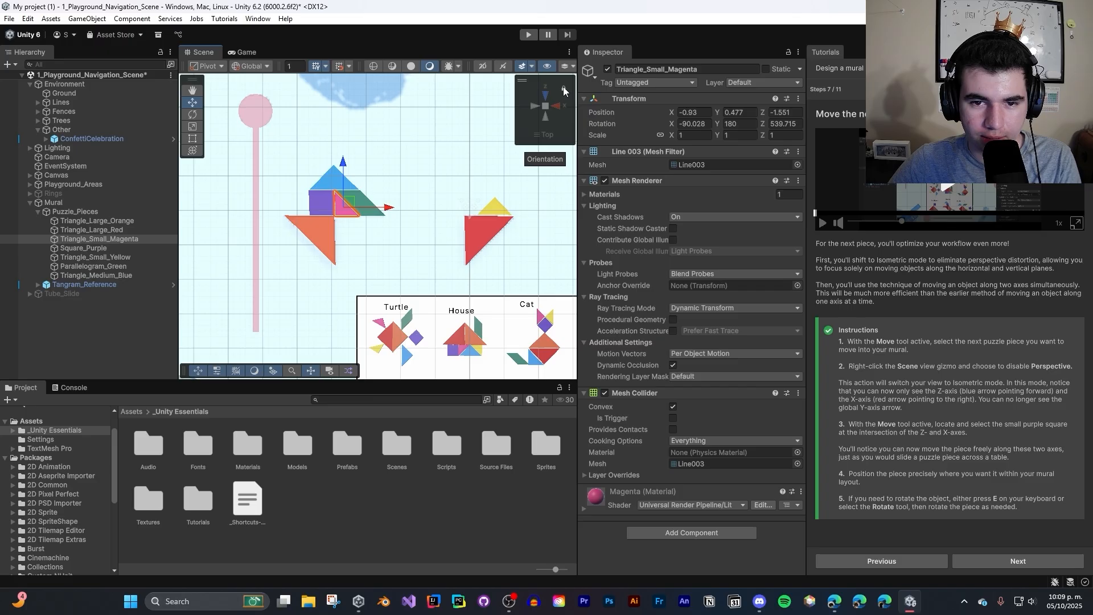
{"action": "left_click", "coordinate": [515, 159]}
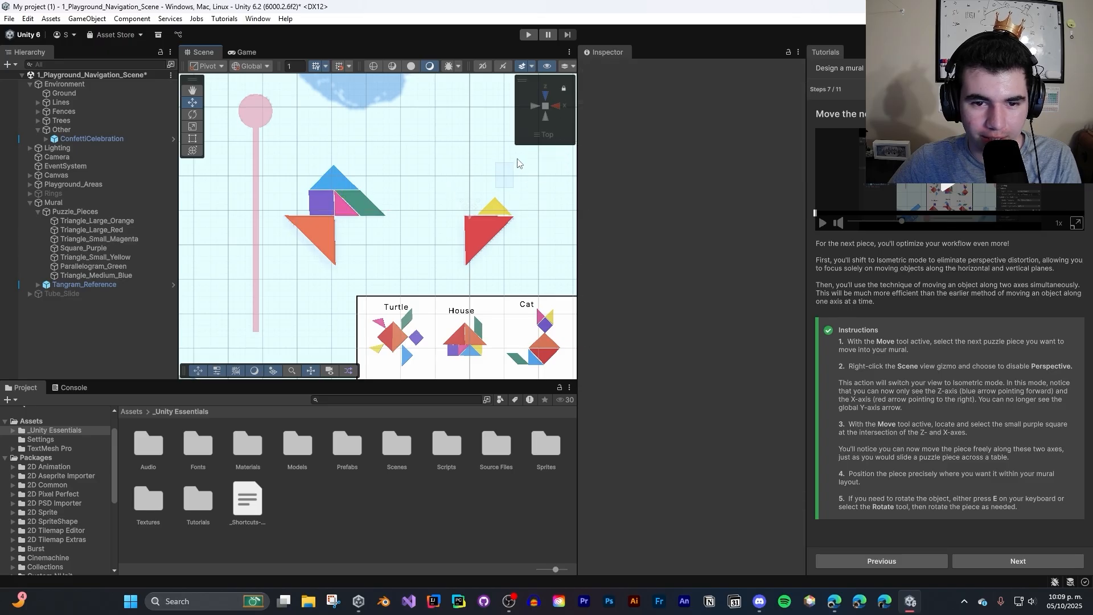
{"action": "middle_click_drag", "start_coordinate": [487, 181], "coordinate": [510, 165]}
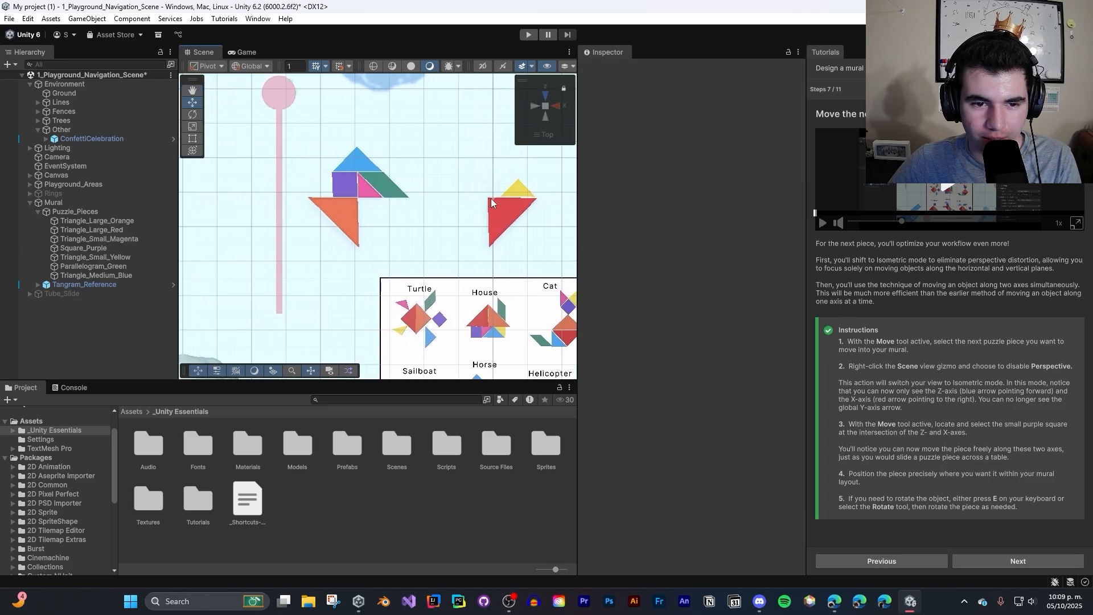
{"action": "left_click", "coordinate": [456, 212]}
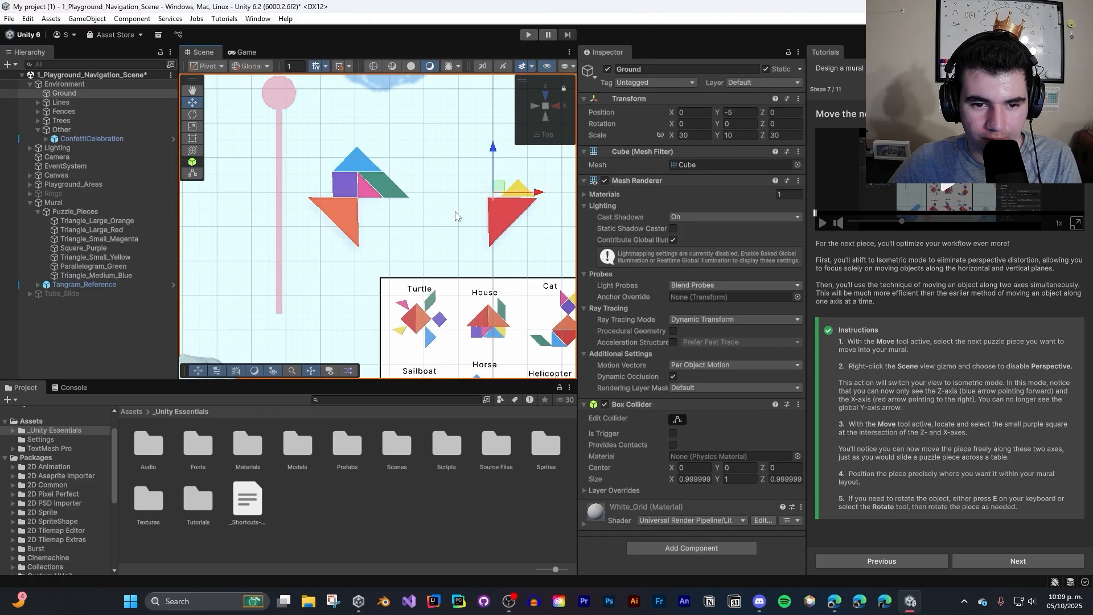
{"action": "left_click", "coordinate": [447, 154]}
{"action": "middle_click_drag", "start_coordinate": [448, 177], "coordinate": [424, 178]}
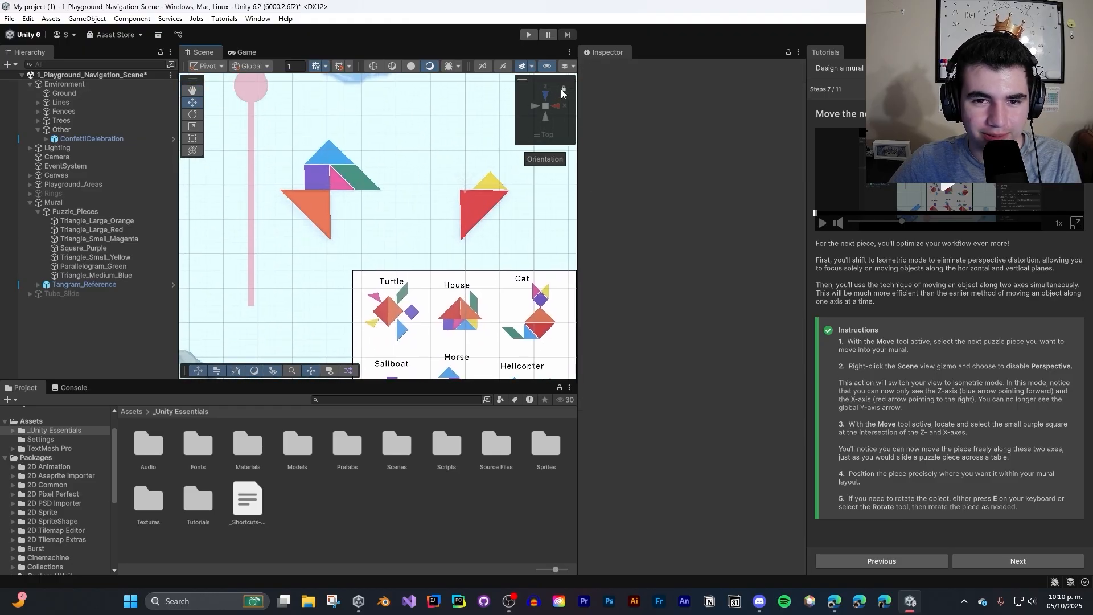
- Compare the tangram pieces in the Top orientation by toggling between isometric and perspective projection
{"action": "right_click", "coordinate": [544, 136]}
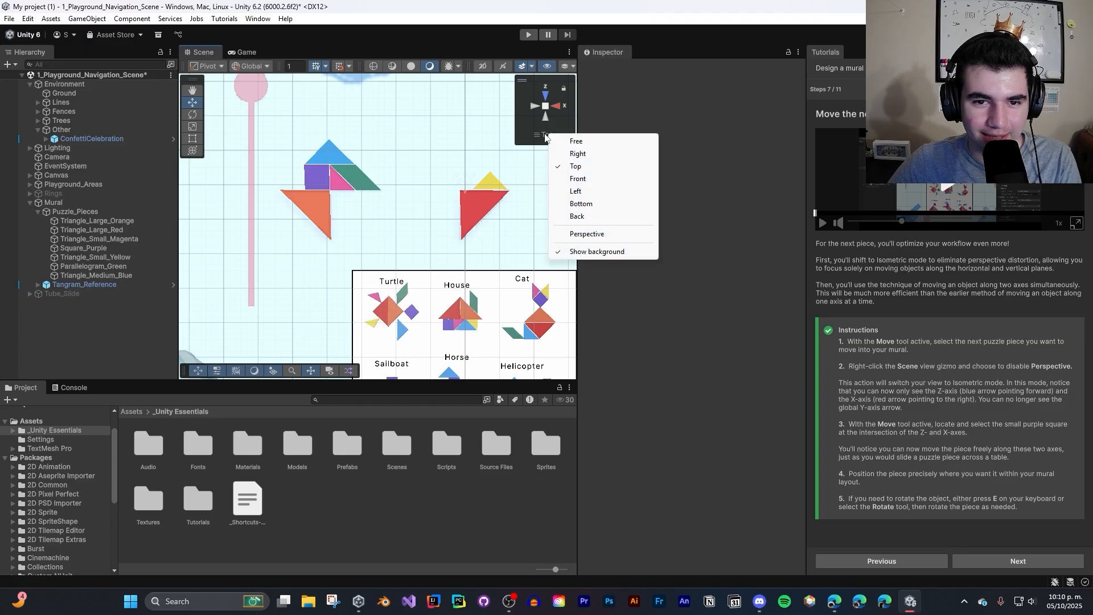
{"action": "left_click", "coordinate": [545, 136]}
{"action": "left_click", "coordinate": [541, 136]}
{"action": "left_click", "coordinate": [540, 134]}
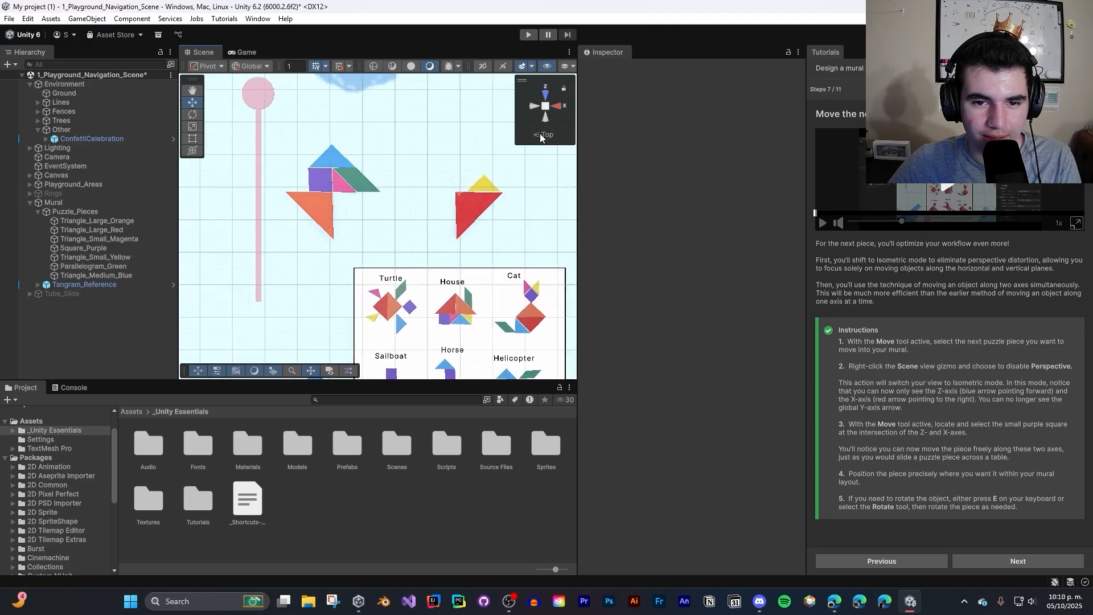
{"action": "left_click", "coordinate": [540, 135]}
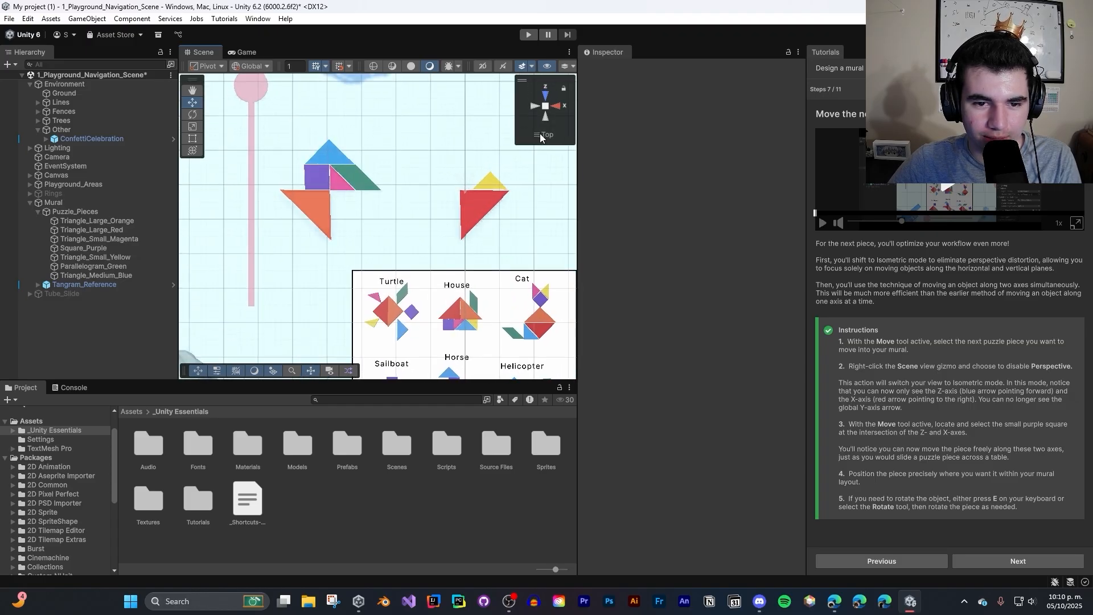
{"action": "left_click", "coordinate": [540, 138]}
{"action": "left_click", "coordinate": [540, 137]}
{"action": "left_click", "coordinate": [540, 137]}
- Tilt the perspective view toward the trees and compare it with isometric projection, ending in isometric
{"action": "right_click_drag", "start_coordinate": [438, 151], "coordinate": [434, 49]}
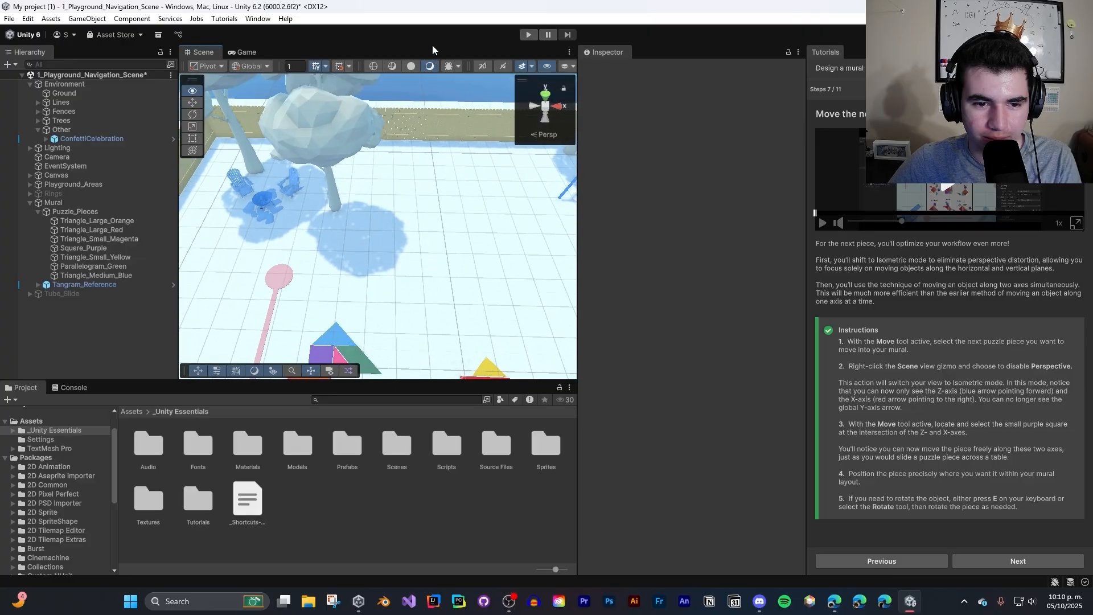
{"action": "left_click", "coordinate": [552, 139]}
{"action": "left_click", "coordinate": [551, 139]}
{"action": "left_click", "coordinate": [552, 139]}
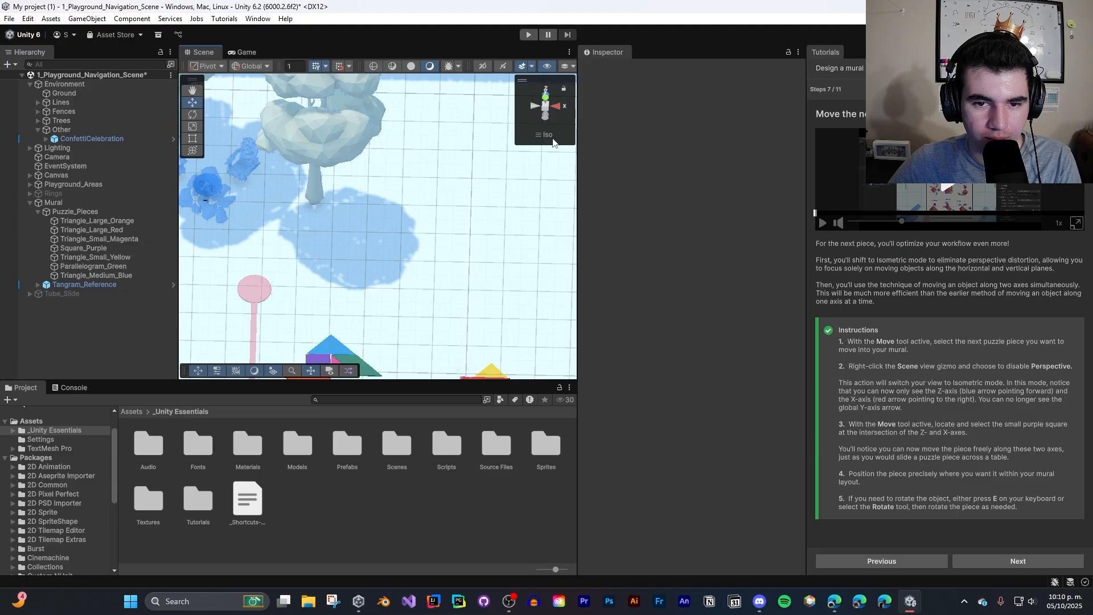
{"action": "left_click", "coordinate": [552, 138]}
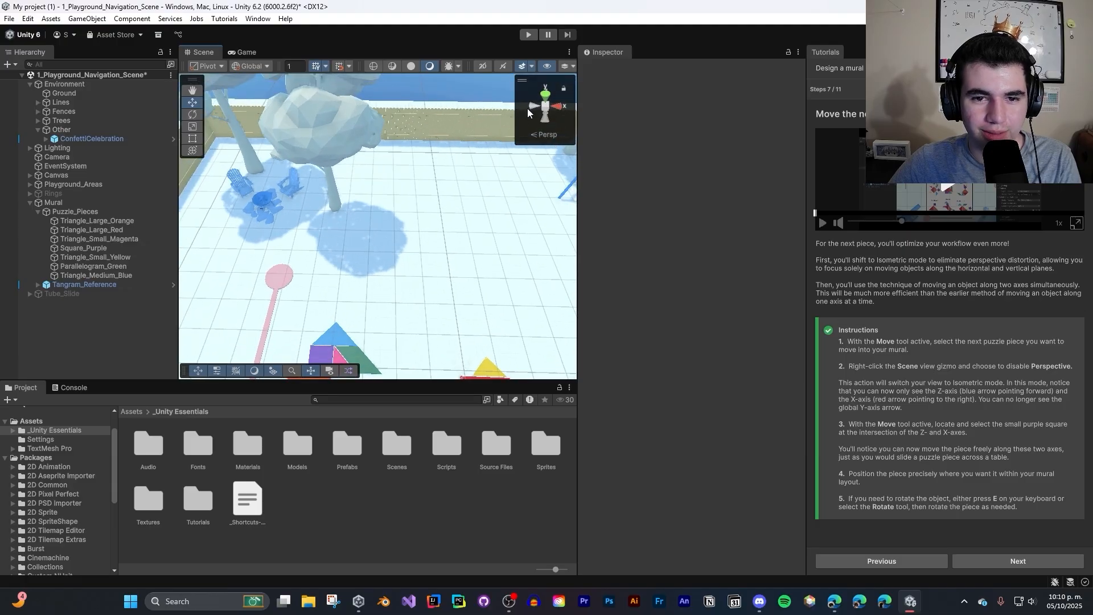
{"action": "left_click", "coordinate": [547, 137]}
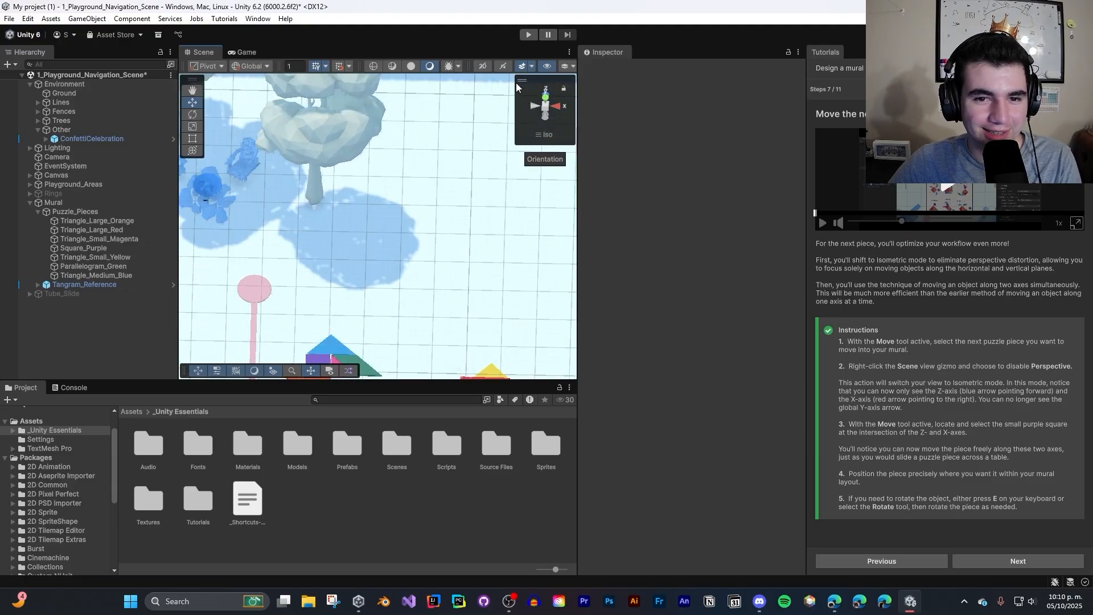
{"action": "mouse_move", "coordinate": [516, 83]}
{"action": "left_mouse_down"}
{"action": "mouse_move", "coordinate": [515, 94]}
{"action": "mouse_move", "coordinate": [522, 82]}
{"action": "left_mouse_up"}
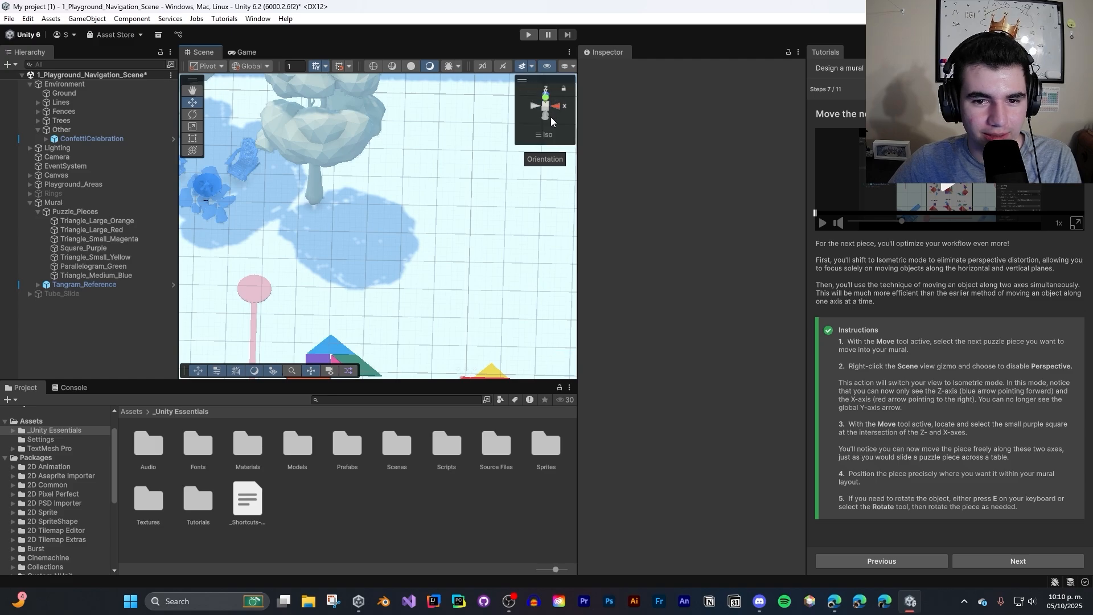
- Return to the Top orientation and pan with the Hand tool to bring the puzzle pieces and reference board into view
{"action": "right_click", "coordinate": [551, 117]}
{"action": "left_click", "coordinate": [590, 150]}
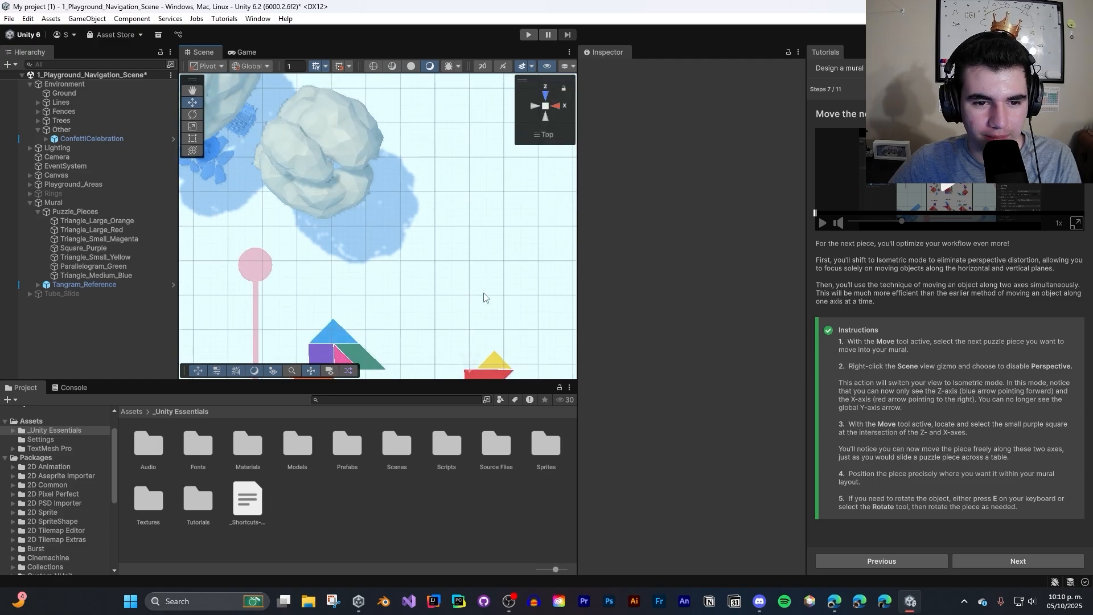
{"action": "left_click", "coordinate": [563, 89]}
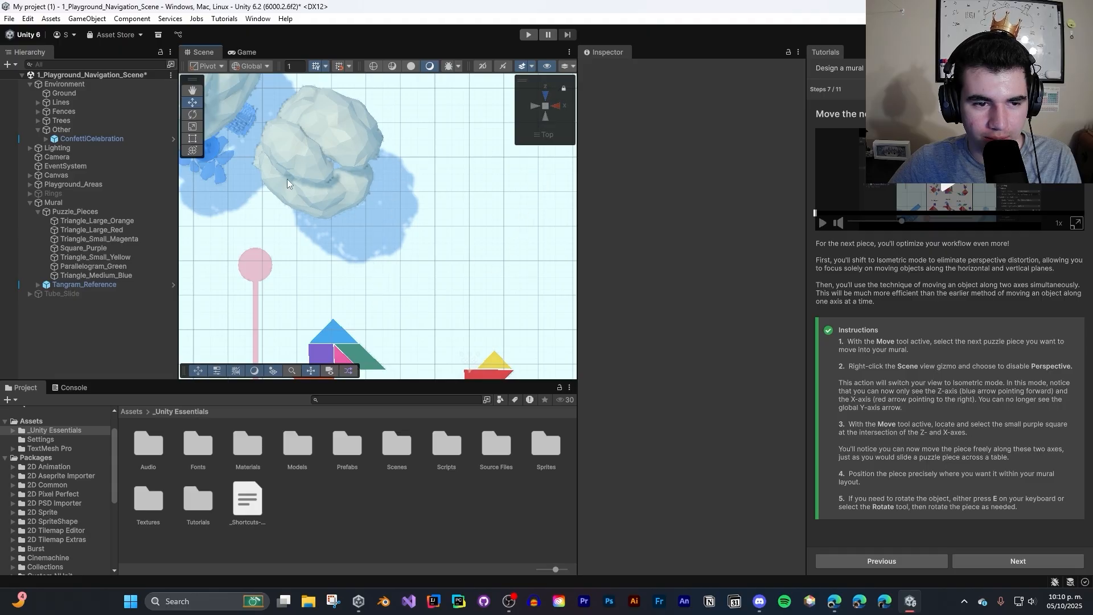
{"action": "left_click", "coordinate": [192, 90]}
{"action": "left_click_drag", "start_coordinate": [490, 376], "coordinate": [400, 208]}
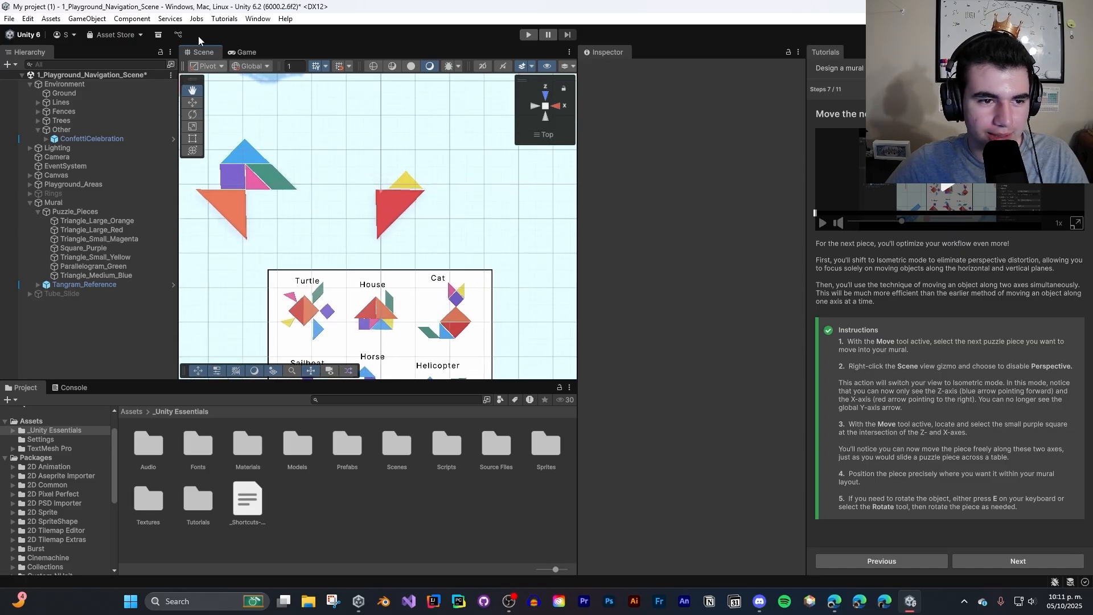
- Collapse the Scene view's Tools overlay and hide it
{"action": "right_click", "coordinate": [191, 83]}
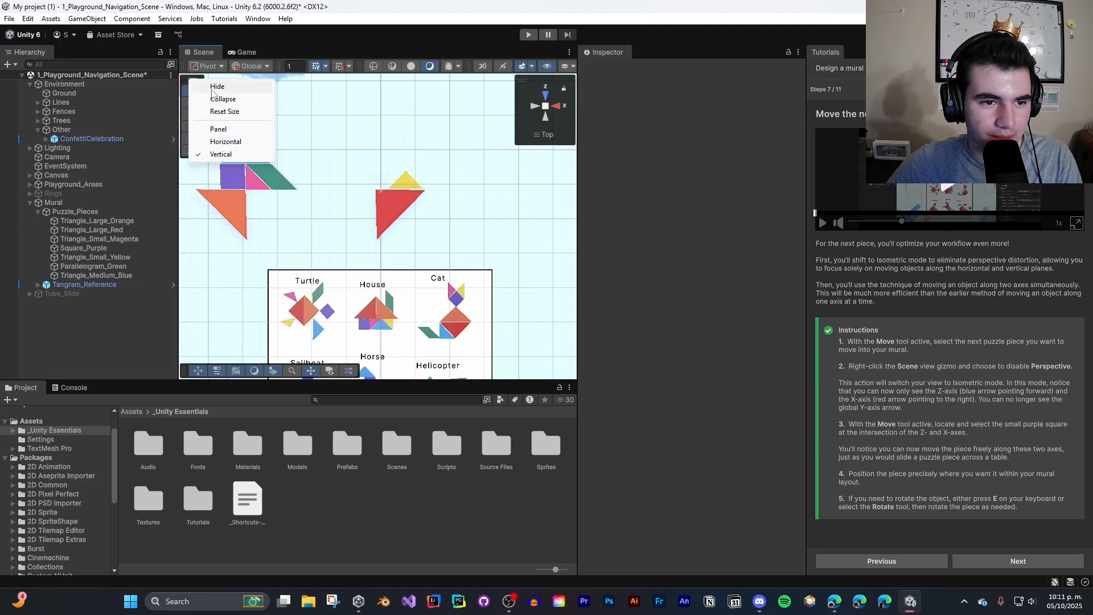
{"action": "left_click", "coordinate": [213, 98]}
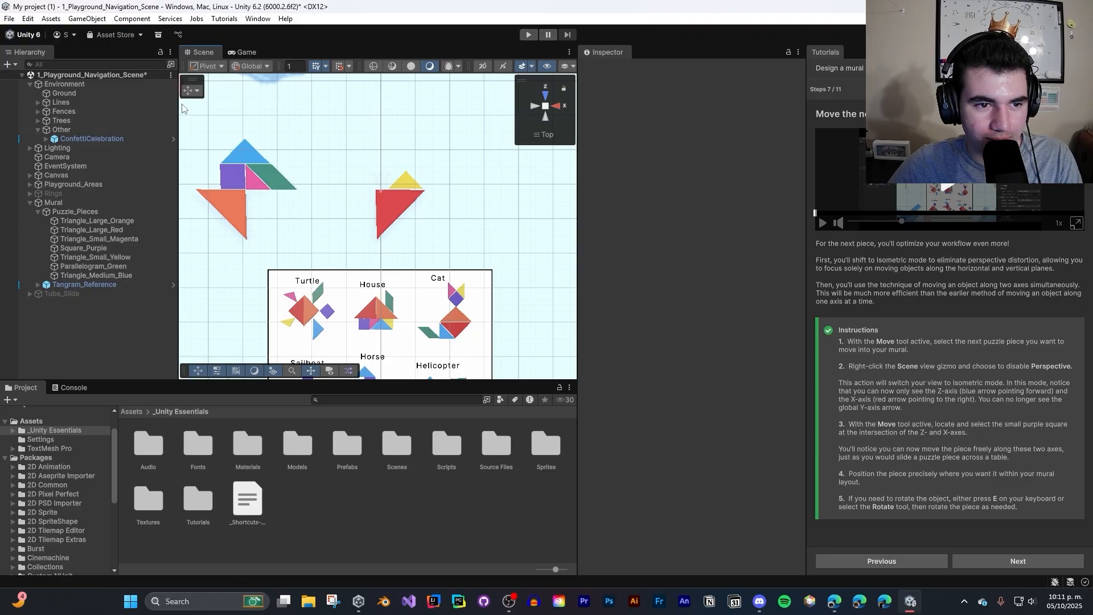
{"action": "right_click", "coordinate": [192, 84]}
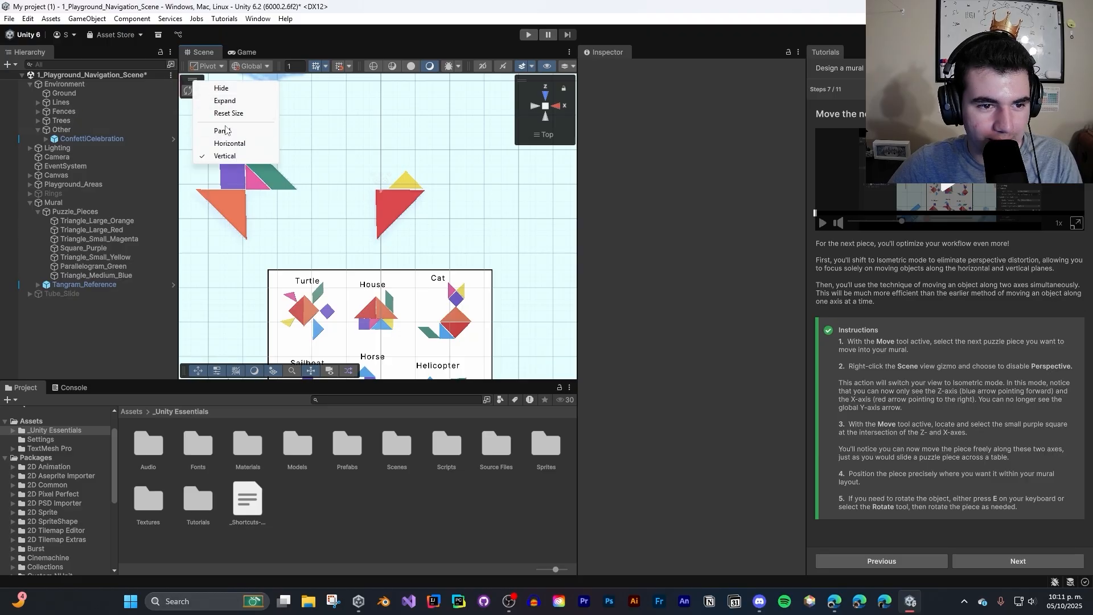
{"action": "left_click", "coordinate": [221, 89]}
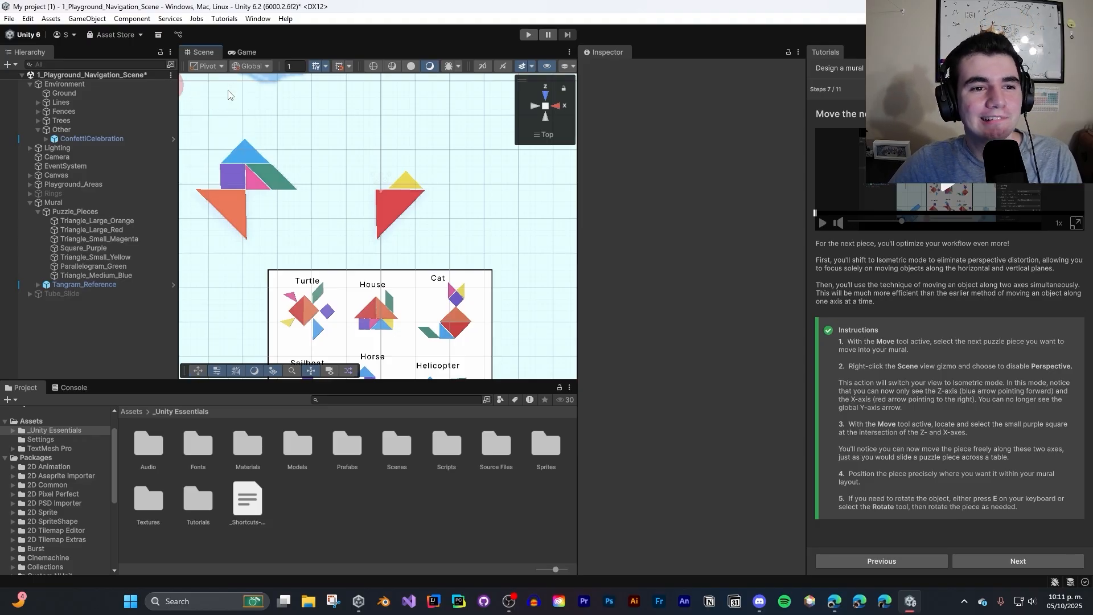
{"action": "left_click", "coordinate": [228, 95]}
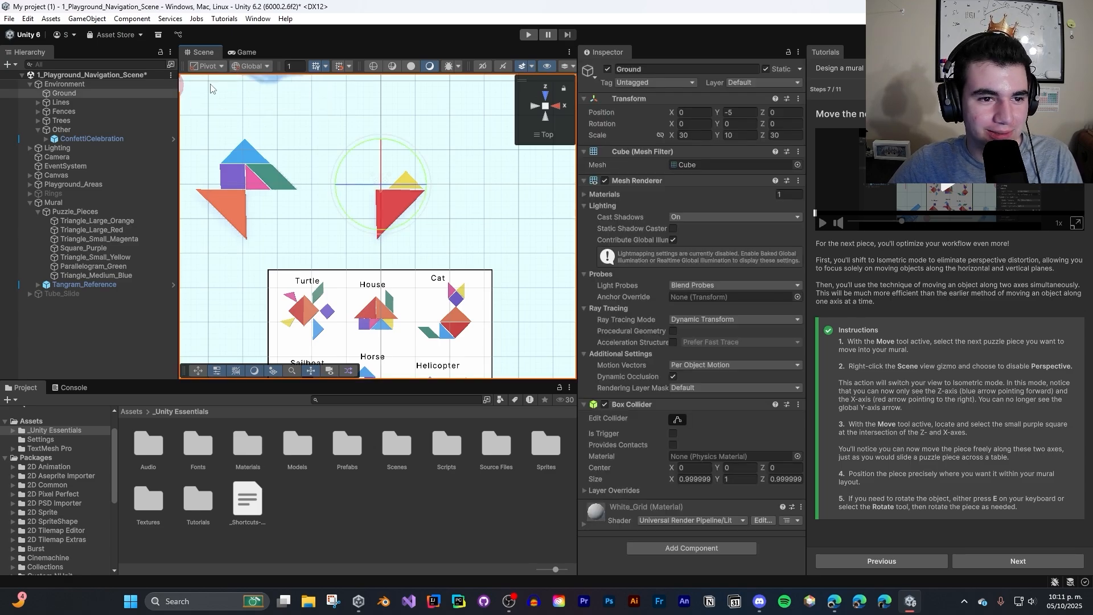
{"action": "right_click", "coordinate": [196, 88]}
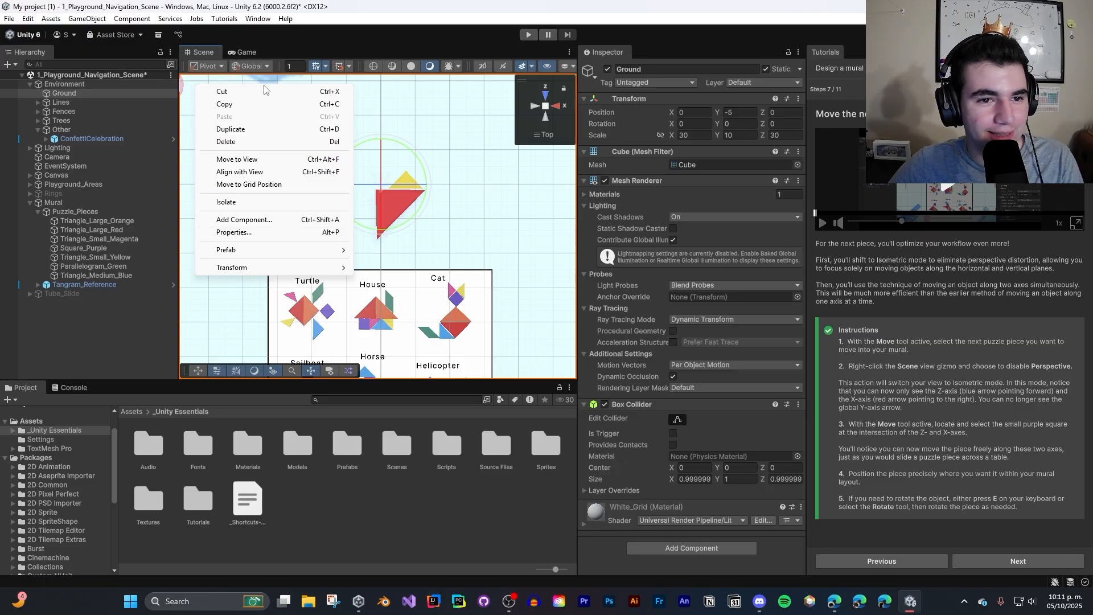
{"action": "left_click", "coordinate": [304, 80]}
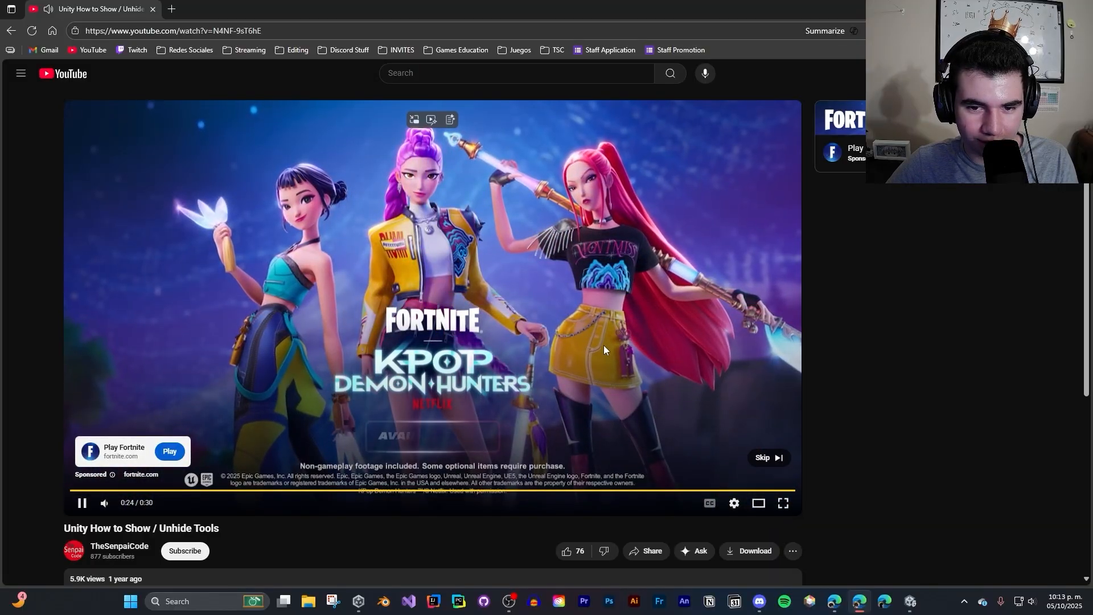
- Watch the YouTube video "Unity How to Show / Unhide Tools" in the browser, skipping the ad and pausing at 1:16
{"action": "left_click", "coordinate": [763, 457]}
{"action": "left_click", "coordinate": [470, 326]}
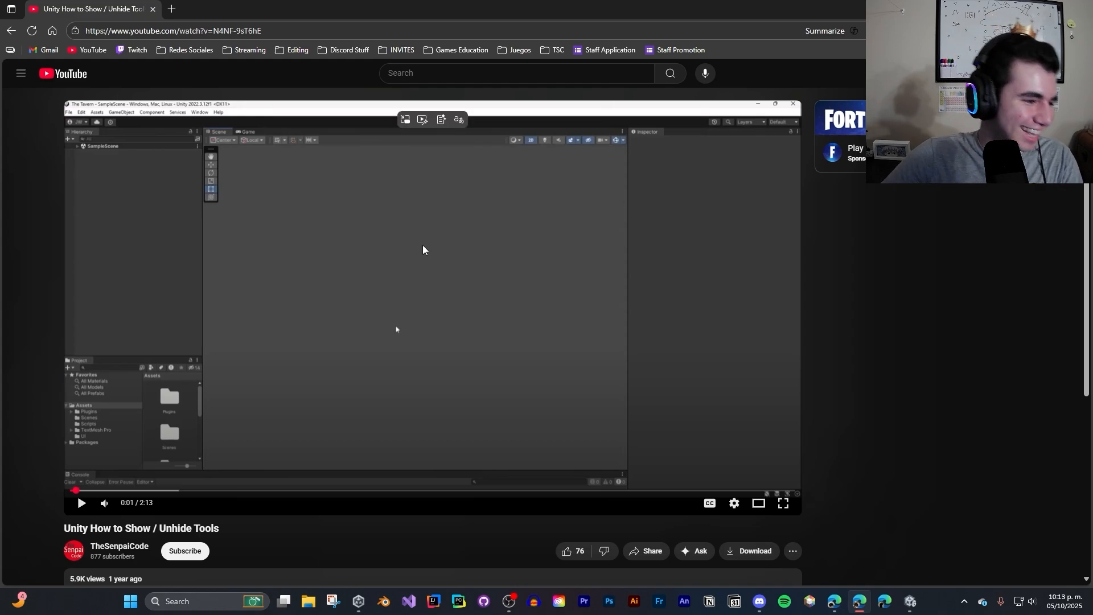
{"action": "left_click", "coordinate": [468, 179]}
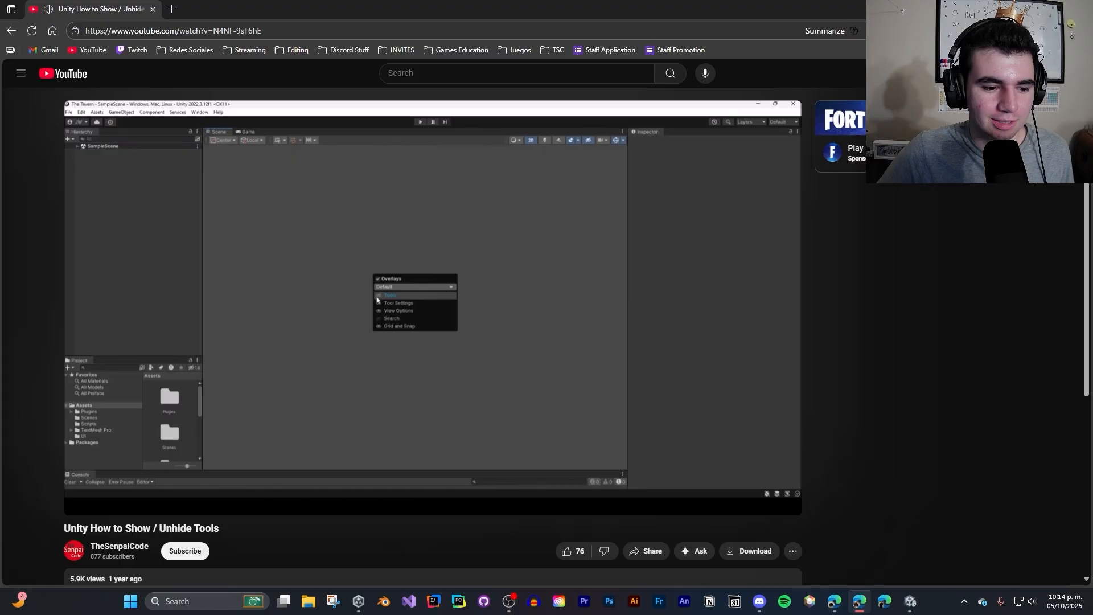
{"action": "mouse_move", "coordinate": [608, 288]}
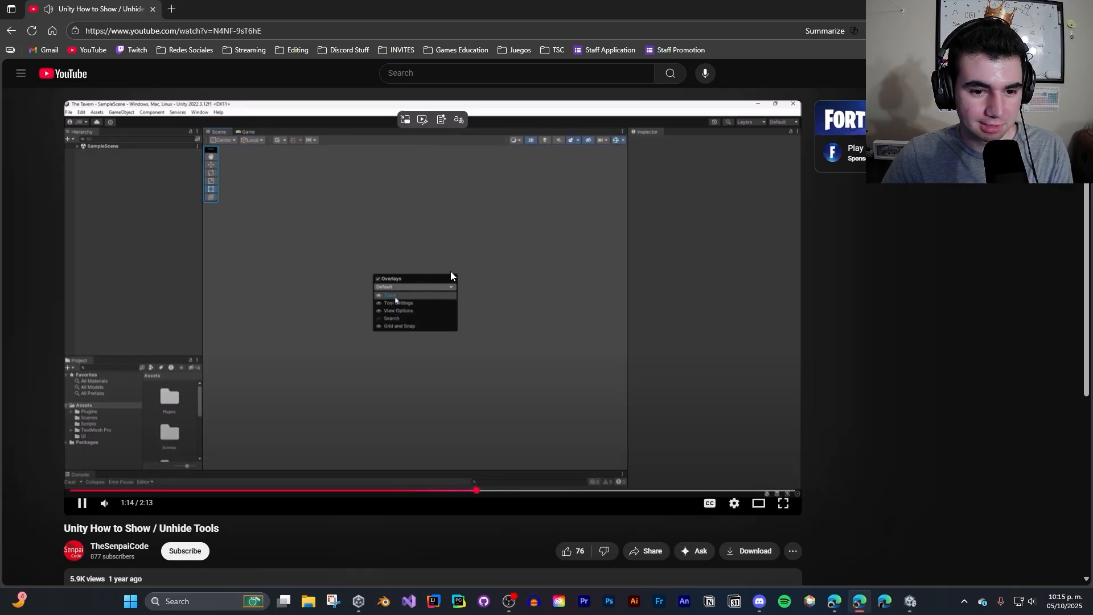
{"action": "left_click", "coordinate": [535, 259]}
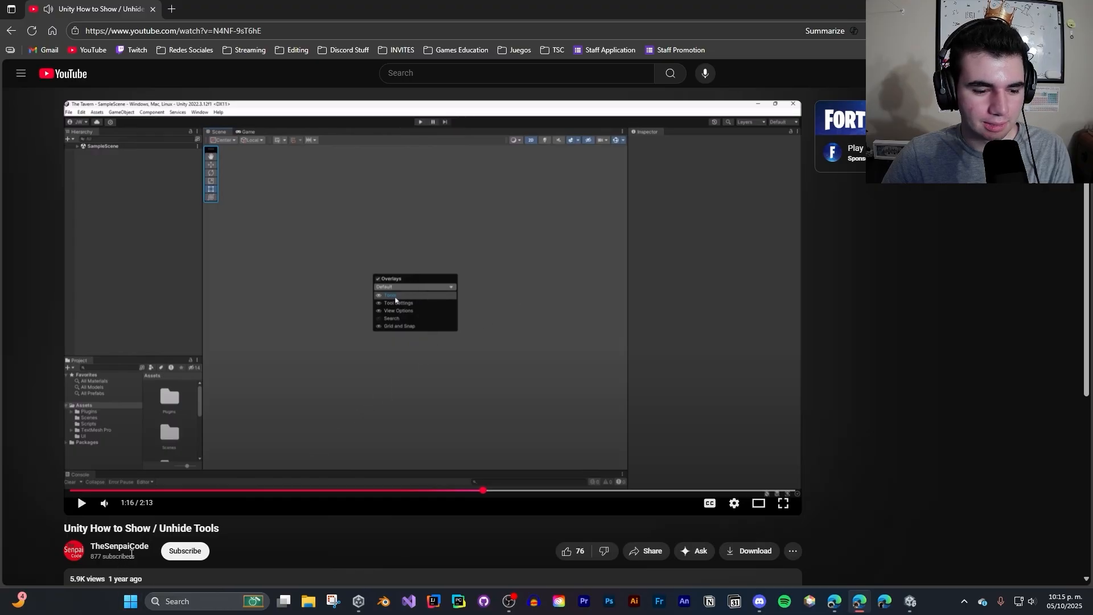
- Switch back to Unity, open the Scene view's Overlay Menu and show the Cameras overlay with its camera list open
{"action": "left_click", "coordinate": [912, 602]}
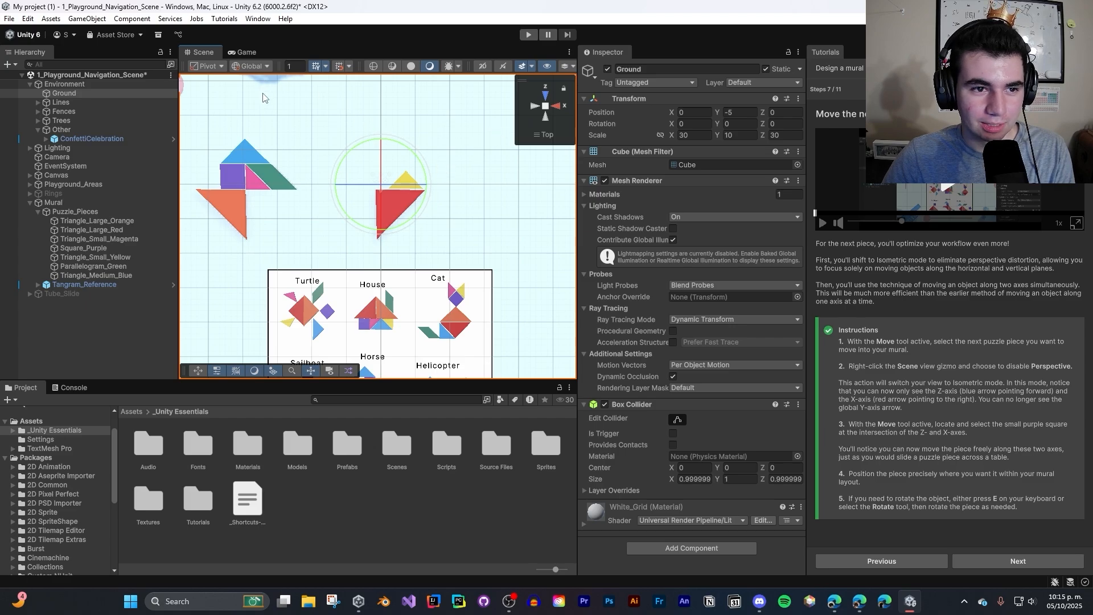
{"action": "right_click", "coordinate": [206, 52]}
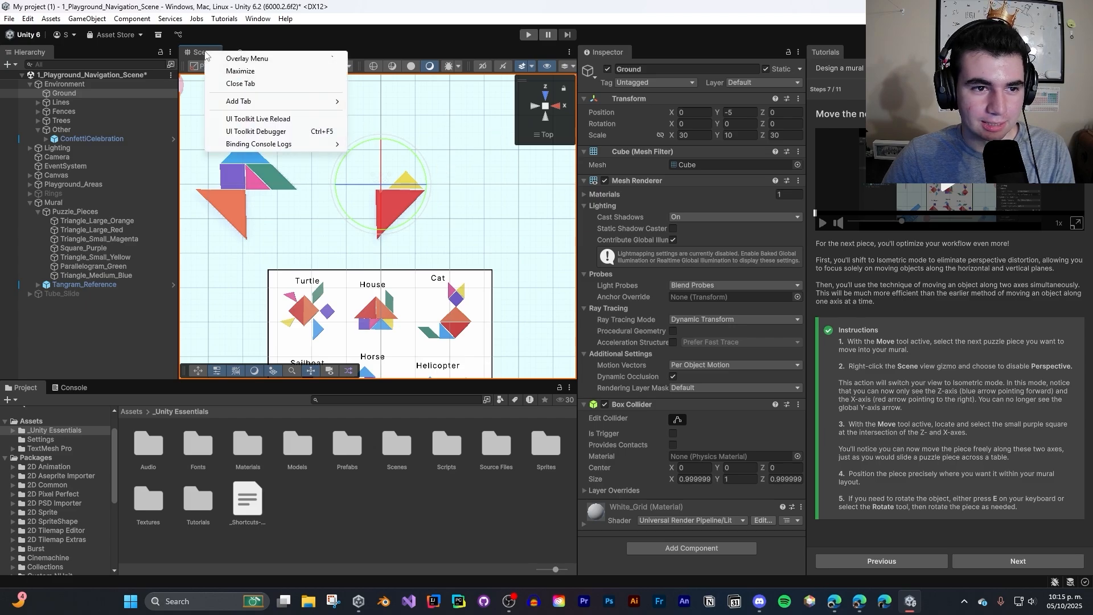
{"action": "left_click", "coordinate": [265, 58]}
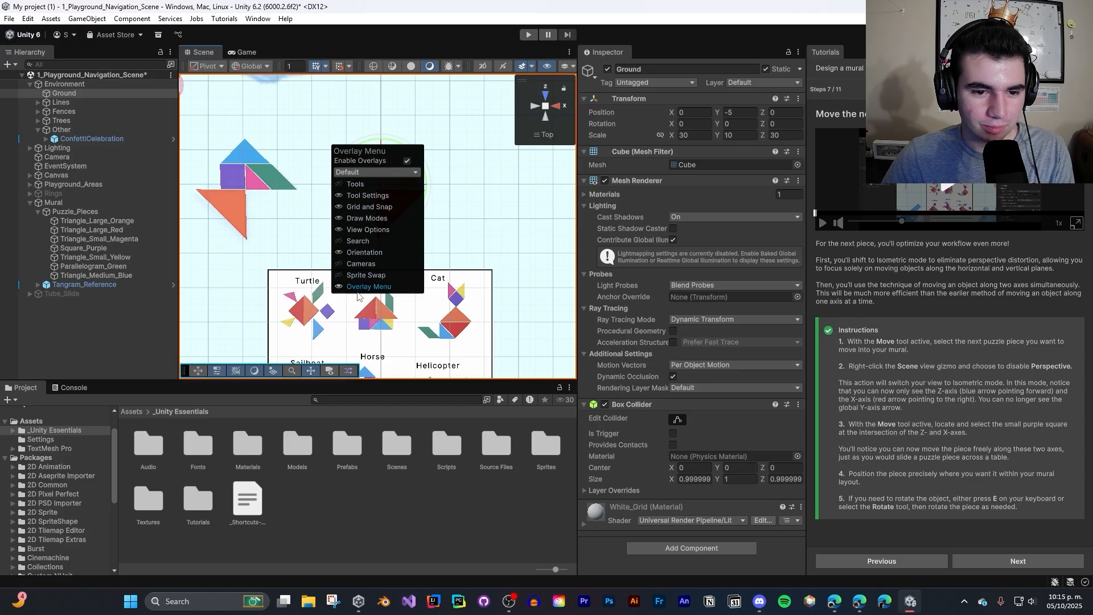
{"action": "left_click", "coordinate": [340, 265]}
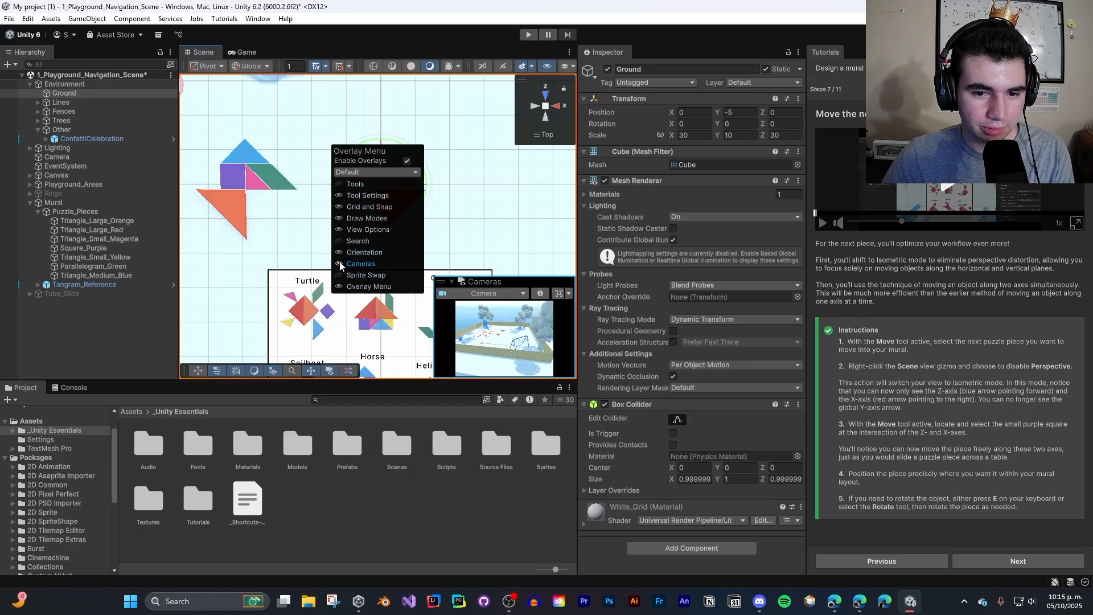
{"action": "left_click", "coordinate": [340, 265]}
{"action": "left_click", "coordinate": [340, 265]}
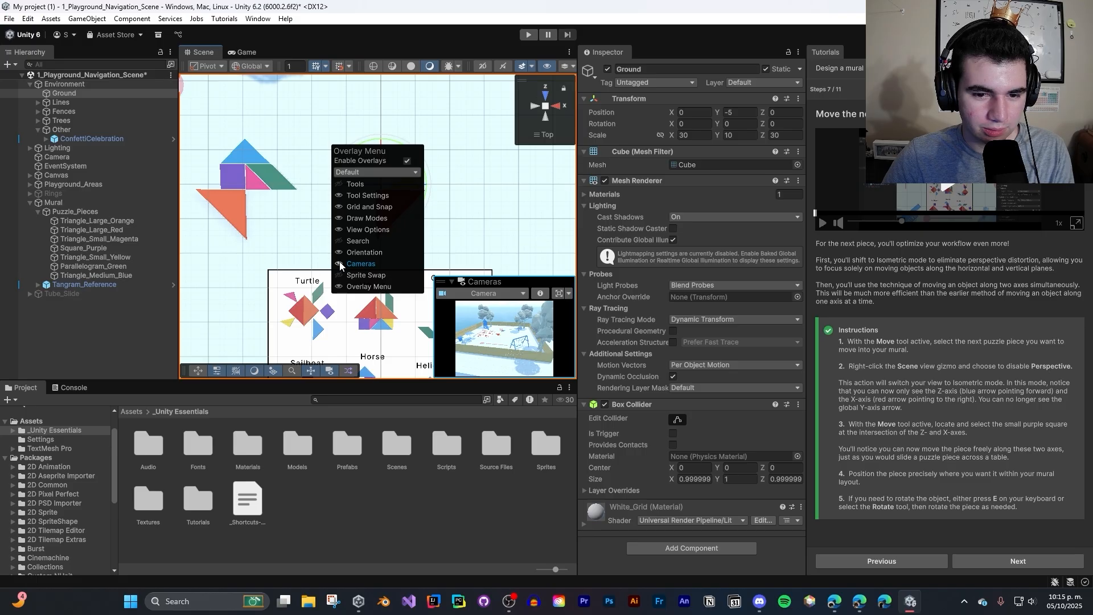
{"action": "left_click", "coordinate": [503, 294]}
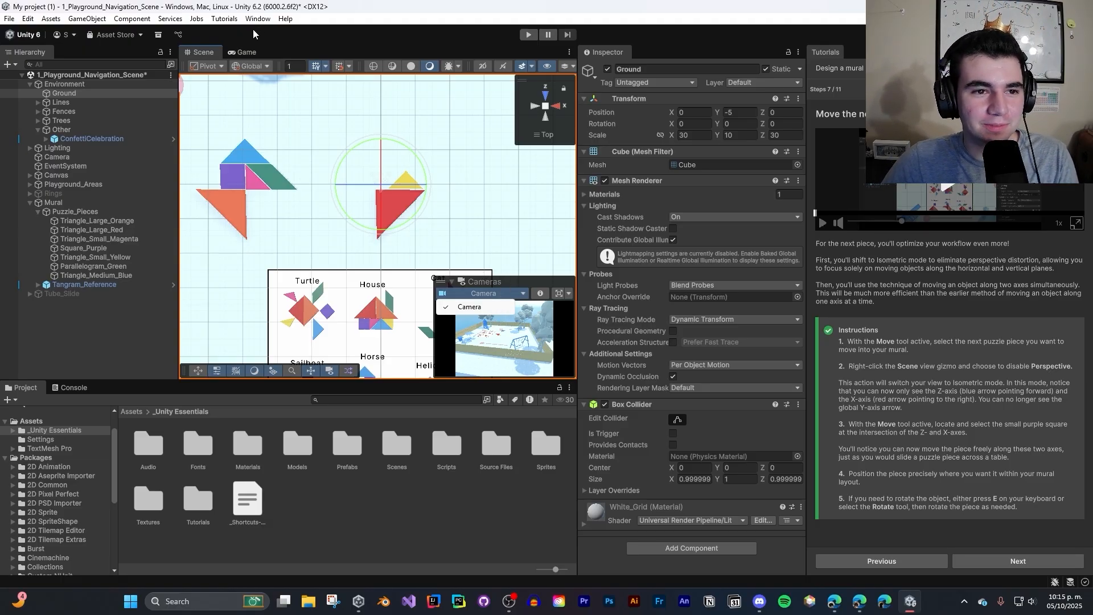
- Hide the Cameras overlay in the Scene view
{"action": "key", "text": "grave"}
{"action": "left_click", "coordinate": [354, 265]}
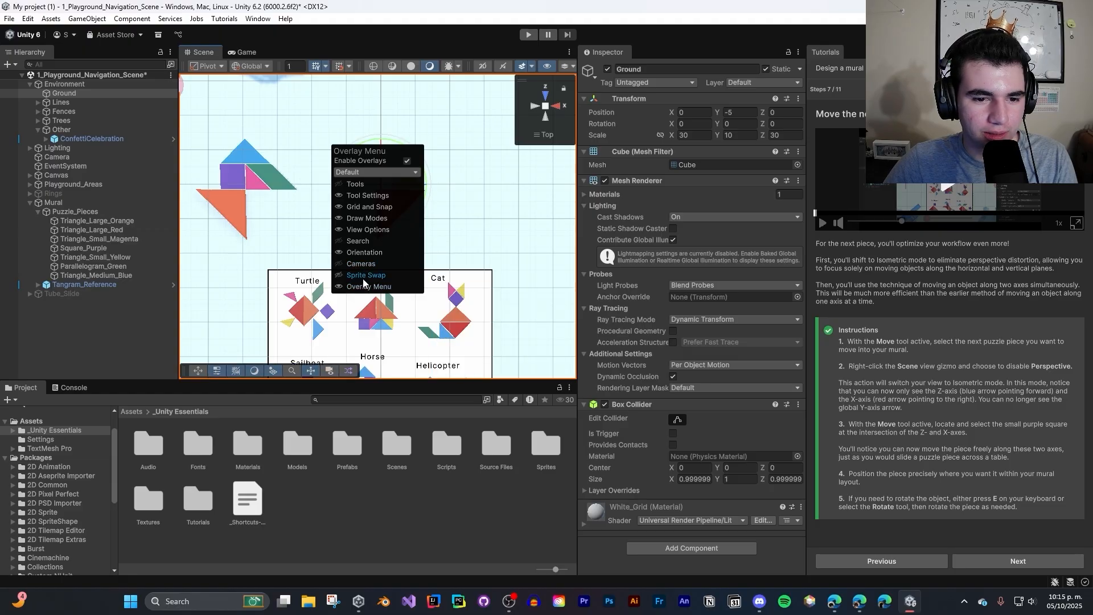
- Show the Sprite Swap overlay, try its slider and options with the large orange triangle selected, and hide the overlay again
{"action": "left_click", "coordinate": [364, 279]}
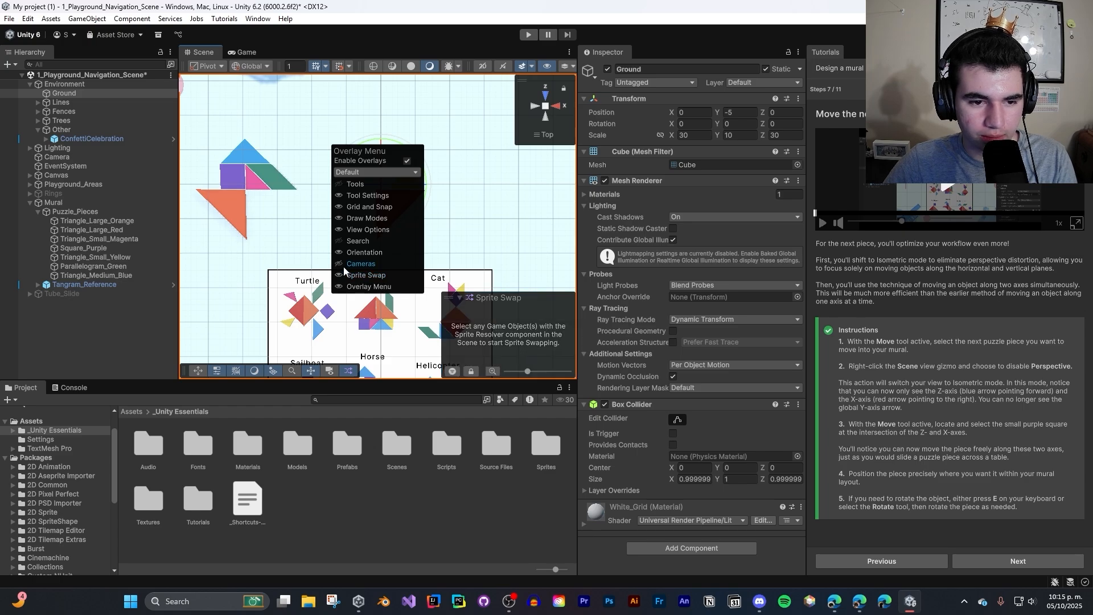
{"action": "left_click", "coordinate": [253, 226]}
{"action": "left_click", "coordinate": [241, 213]}
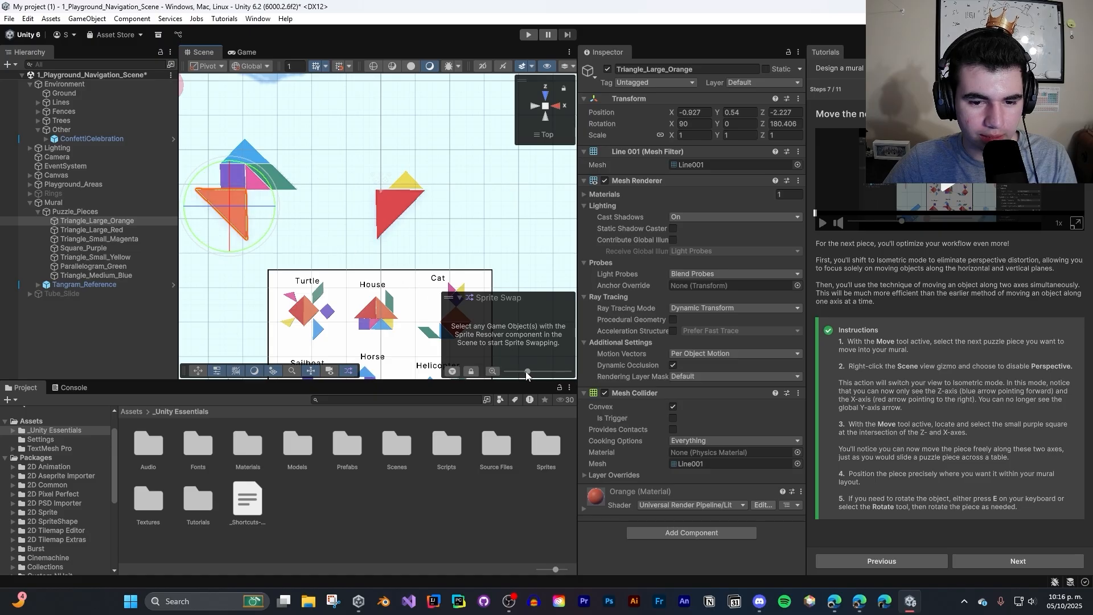
{"action": "mouse_move", "coordinate": [528, 372]}
{"action": "left_mouse_down"}
{"action": "mouse_move", "coordinate": [568, 371]}
{"action": "mouse_move", "coordinate": [520, 371]}
{"action": "mouse_move", "coordinate": [538, 372]}
{"action": "left_mouse_up"}
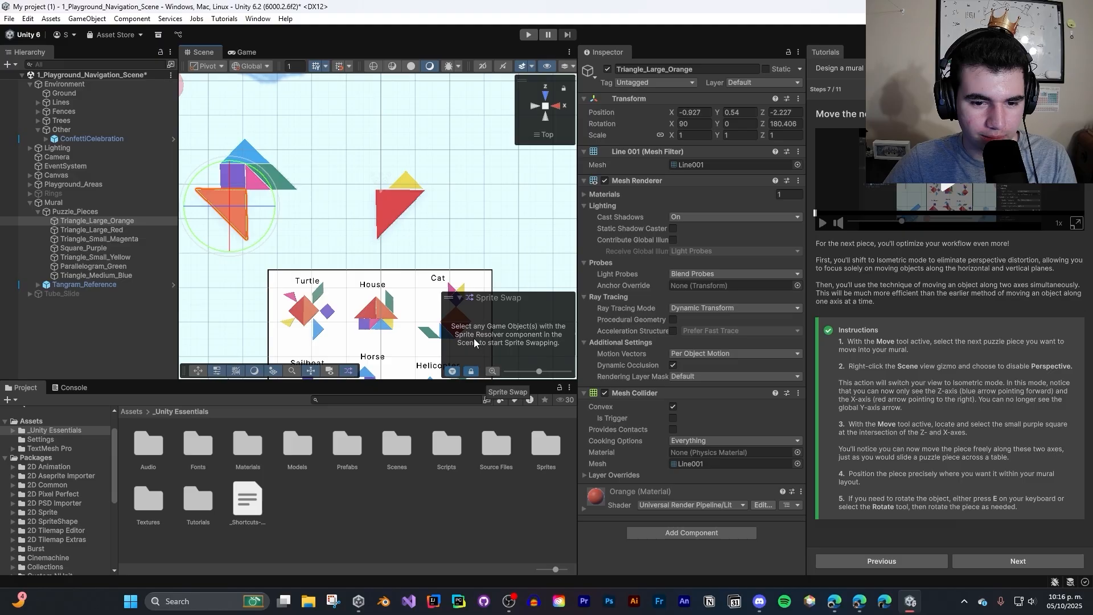
{"action": "left_click", "coordinate": [37, 63]}
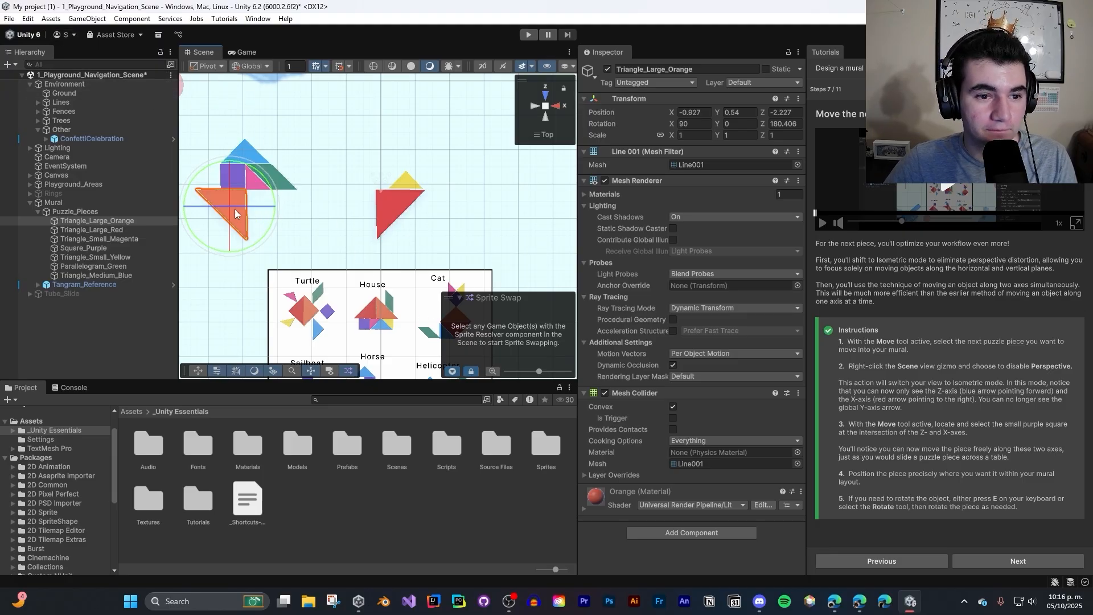
{"action": "right_click", "coordinate": [188, 53]}
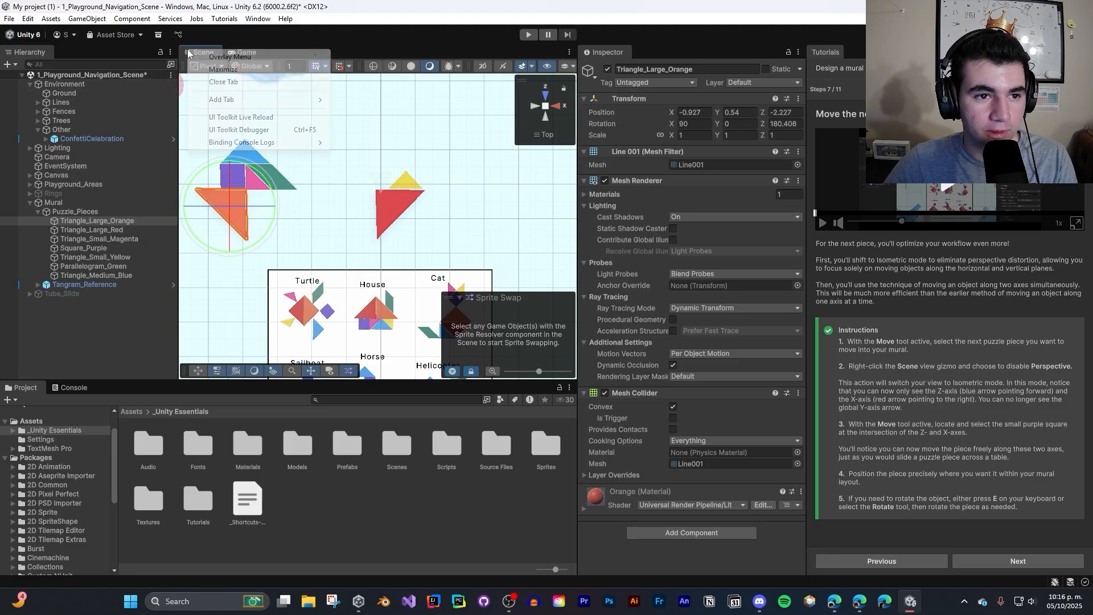
{"action": "left_click", "coordinate": [226, 57]}
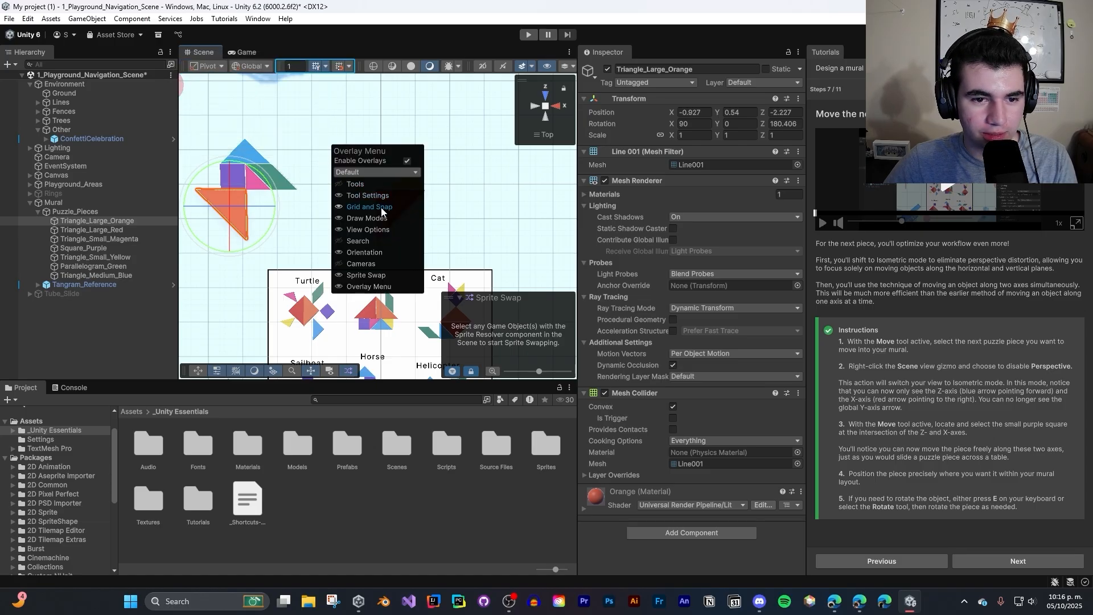
{"action": "left_click", "coordinate": [365, 276]}
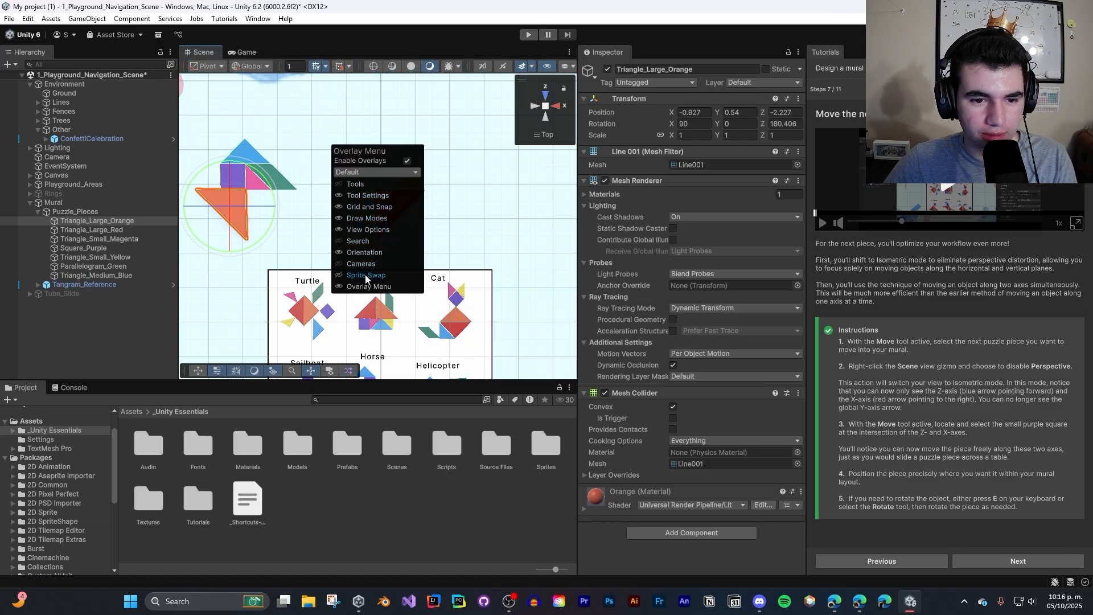
- Show the Scene view's Search overlay, try its search field, and hide the overlay again
{"action": "left_click", "coordinate": [358, 242]}
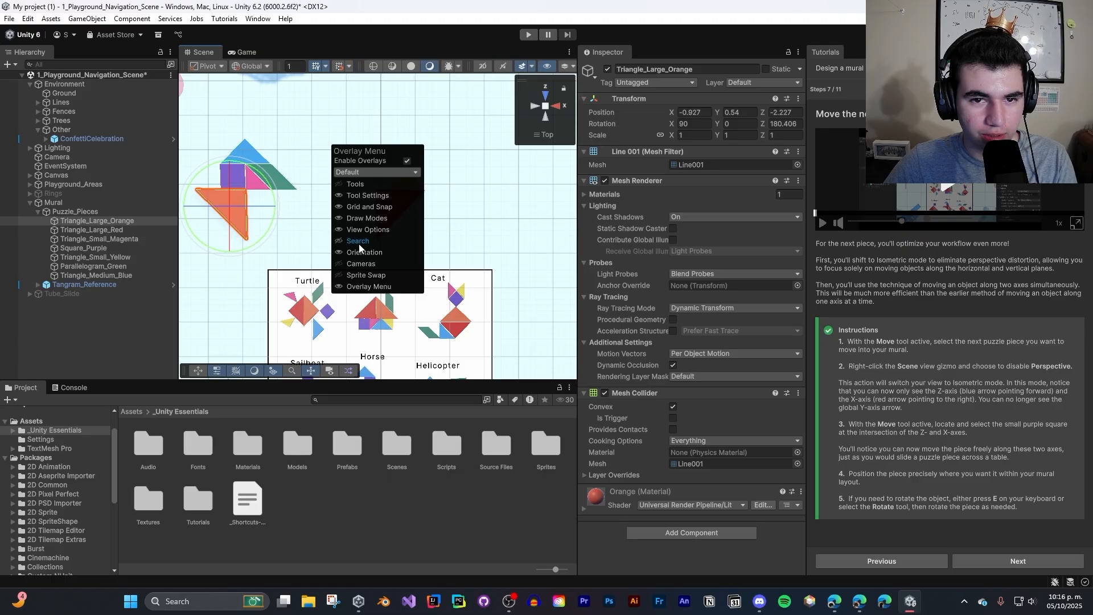
{"action": "left_click", "coordinate": [394, 66]}
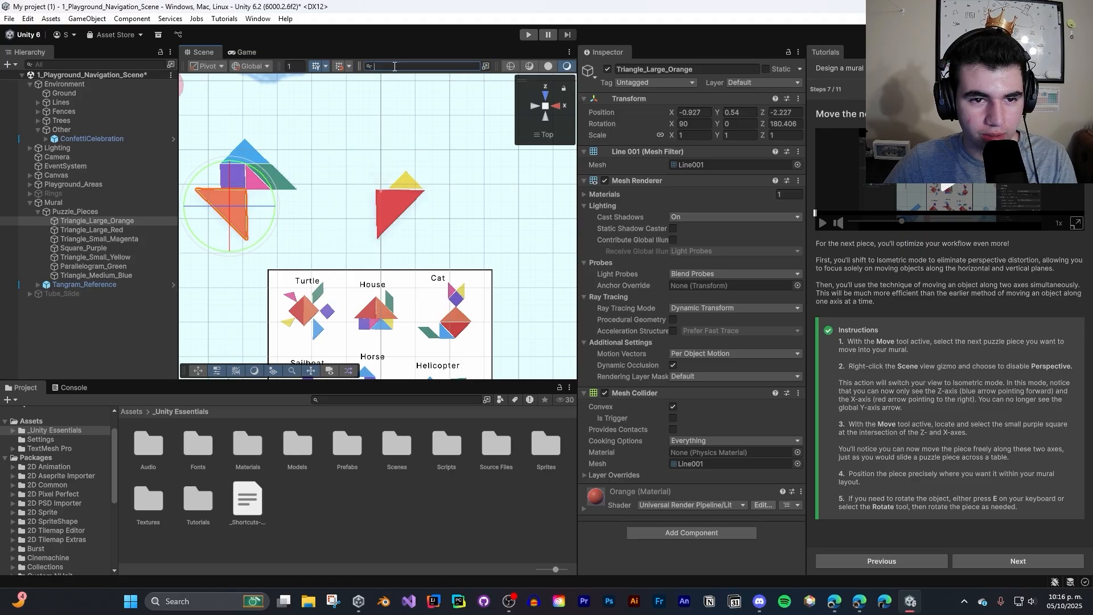
{"action": "type", "text": "help"}
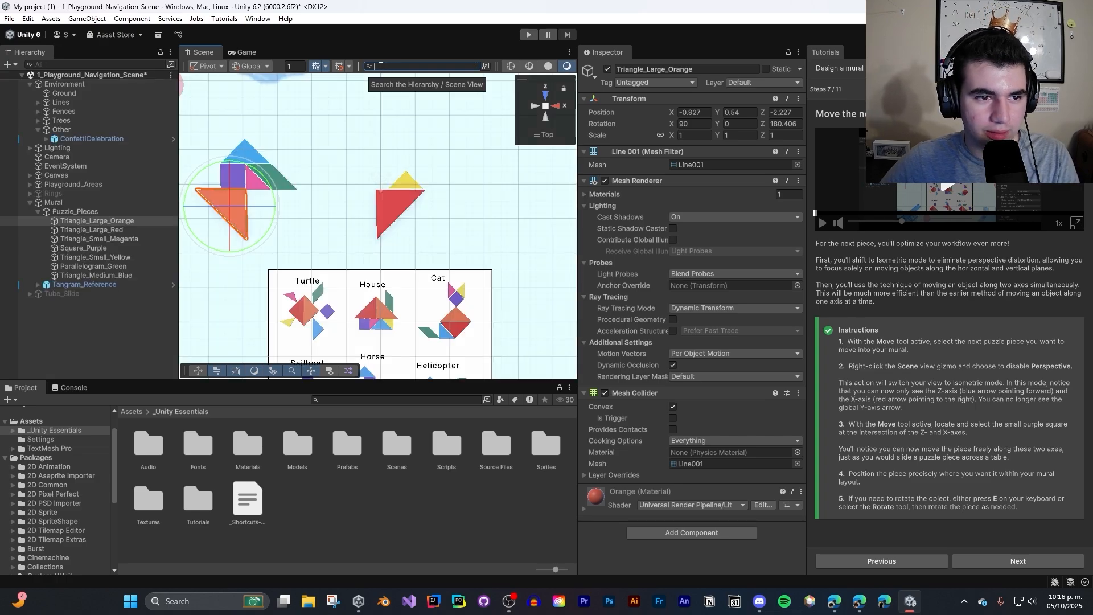
{"action": "left_click", "coordinate": [128, 64]}
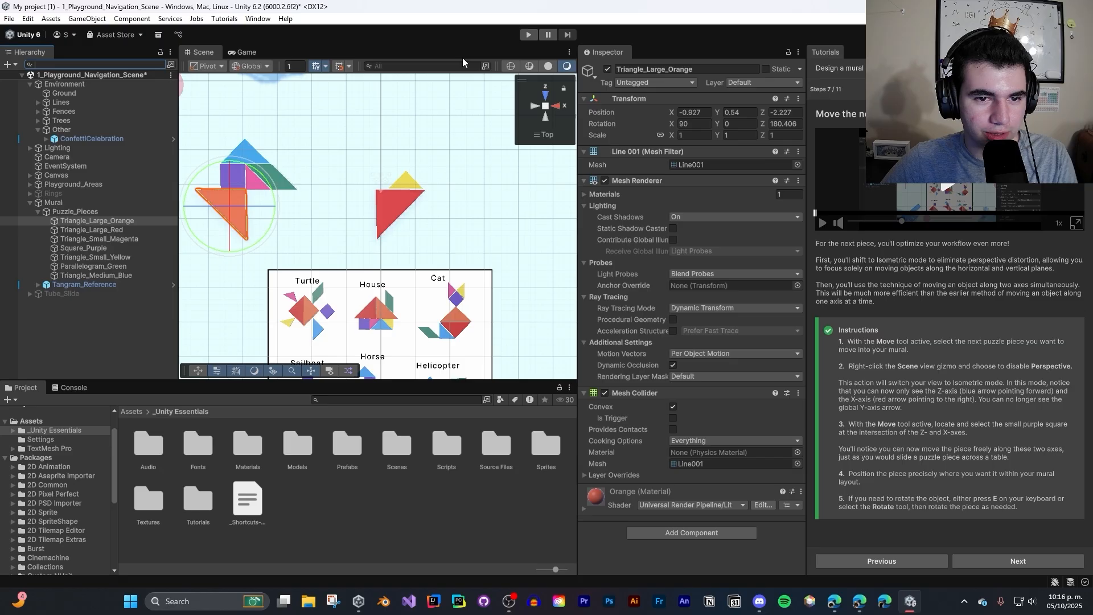
{"action": "right_click", "coordinate": [259, 100]}
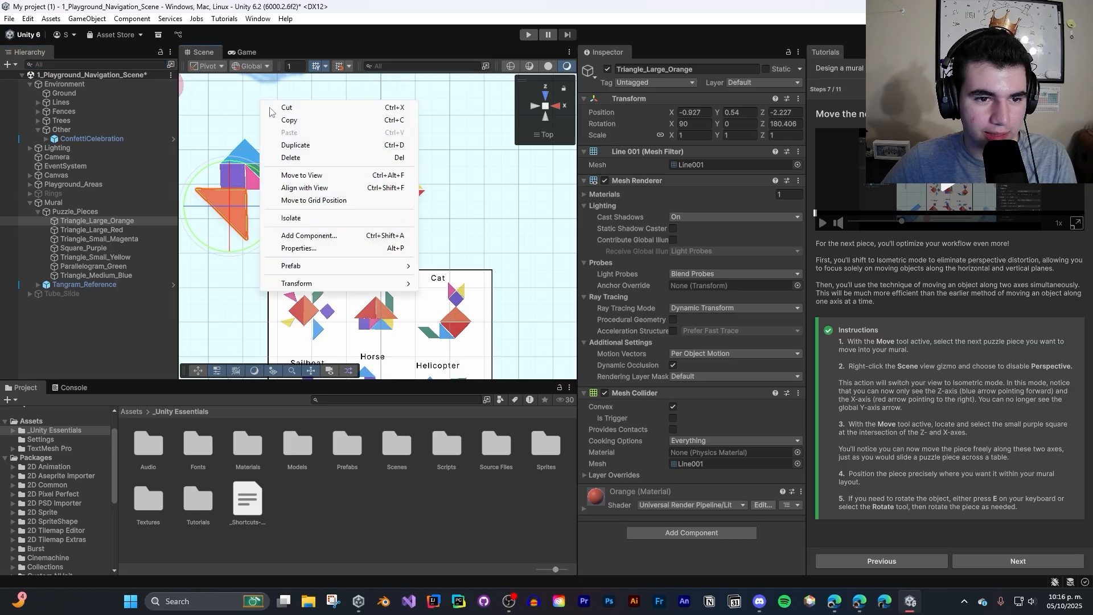
{"action": "right_click", "coordinate": [212, 52]}
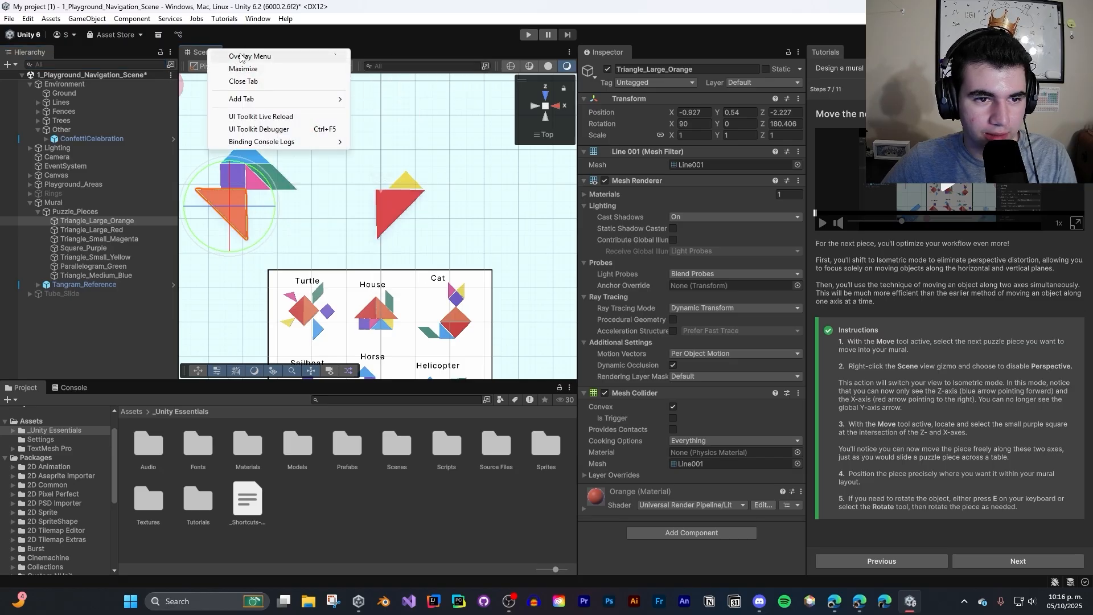
{"action": "left_click", "coordinate": [242, 57]}
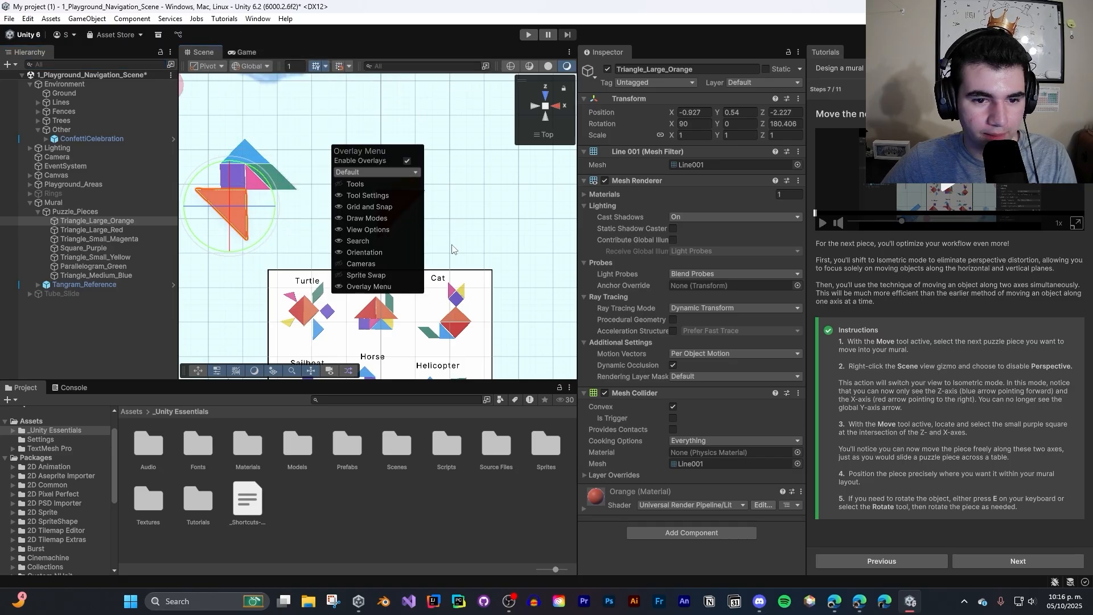
{"action": "left_click", "coordinate": [340, 240]}
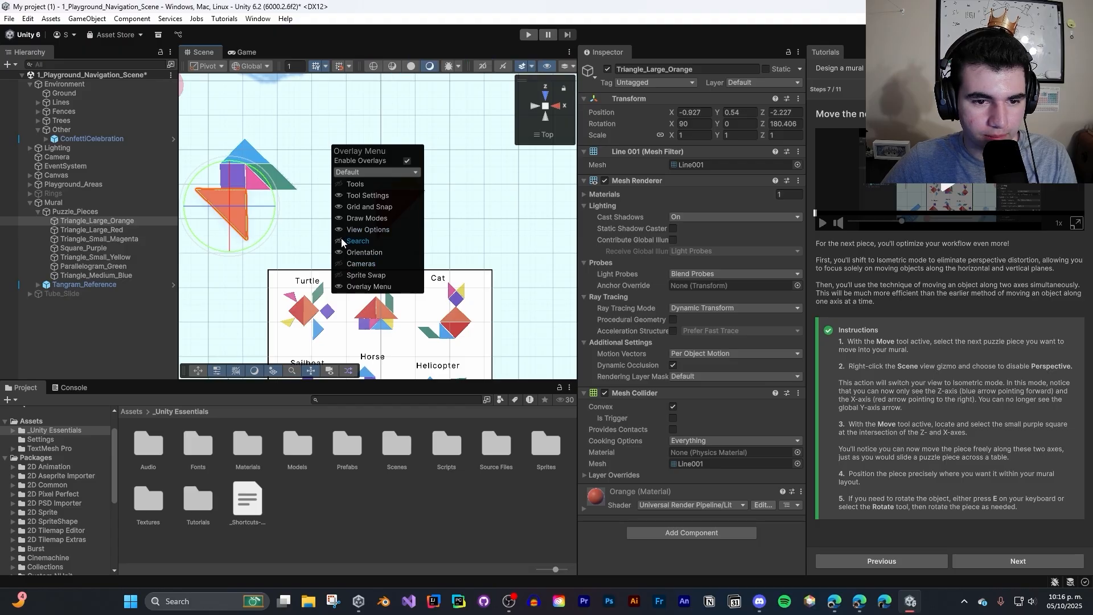
- Show the Tools overlay in the Scene view and revert all saved overlay presets
{"action": "left_click", "coordinate": [340, 184]}
{"action": "left_click", "coordinate": [380, 172]}
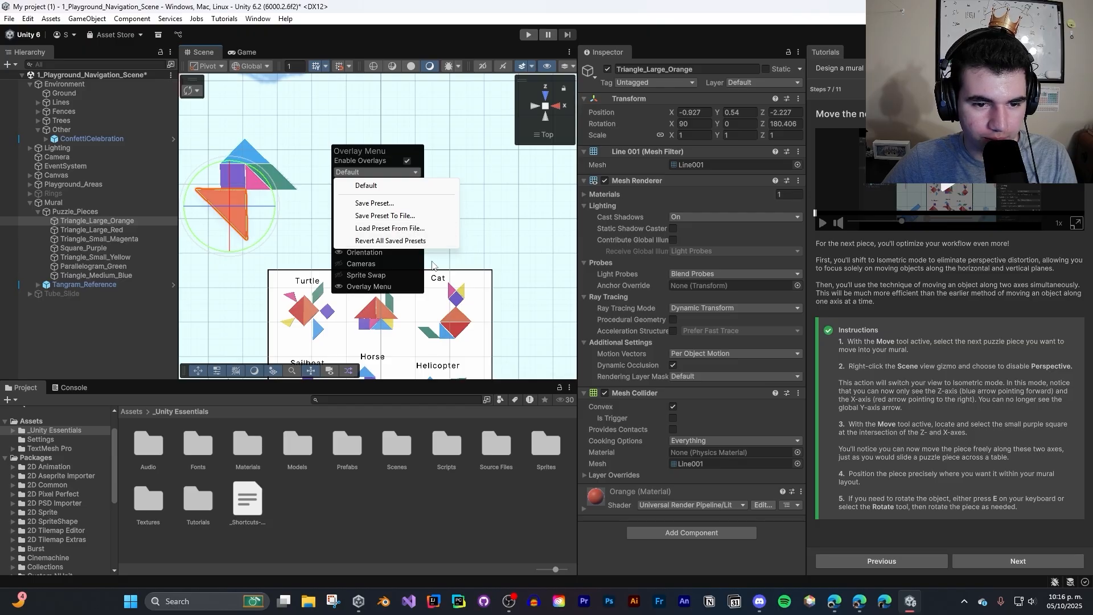
{"action": "left_click", "coordinate": [394, 240]}
- Set the Scene view's Binding Console Logs option to No logs
{"action": "right_click", "coordinate": [215, 51]}
{"action": "mouse_move", "coordinate": [268, 142]}
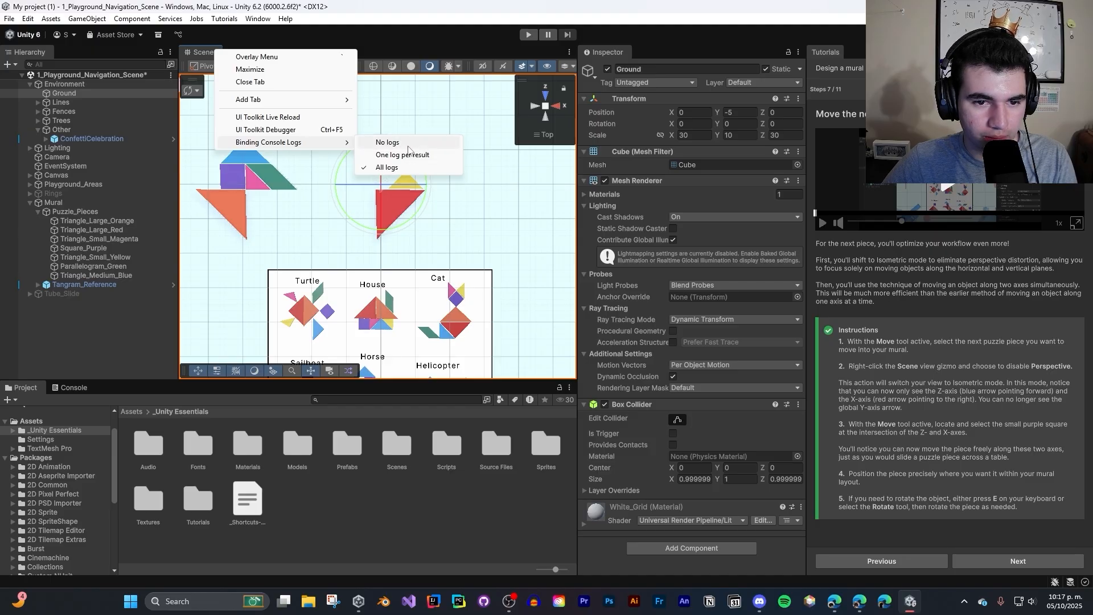
{"action": "left_click", "coordinate": [407, 143]}
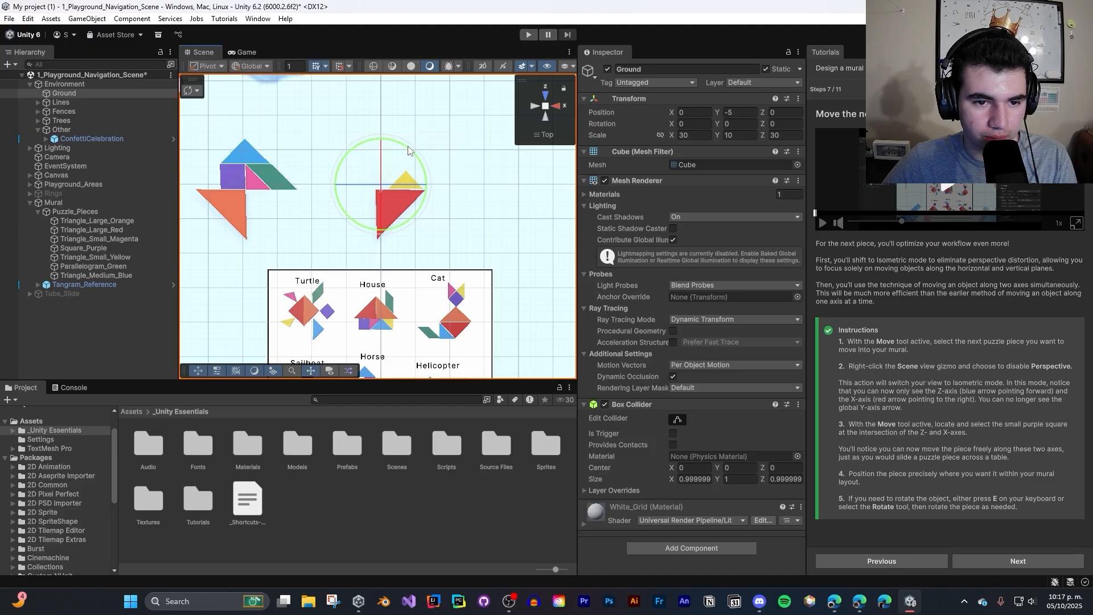
- Toggle the Tools overlay off and repeatedly switch the Sprite Swap overlay on and off
{"action": "left_click", "coordinate": [198, 372]}
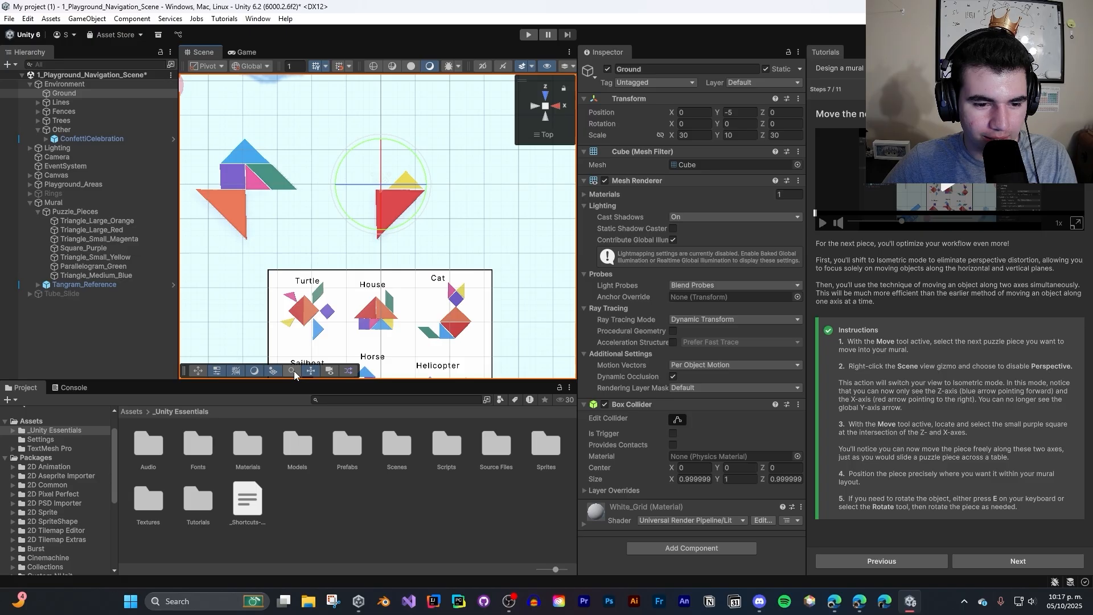
{"action": "left_click", "coordinate": [349, 372]}
{"action": "left_click", "coordinate": [349, 371]}
{"action": "left_click", "coordinate": [349, 371]}
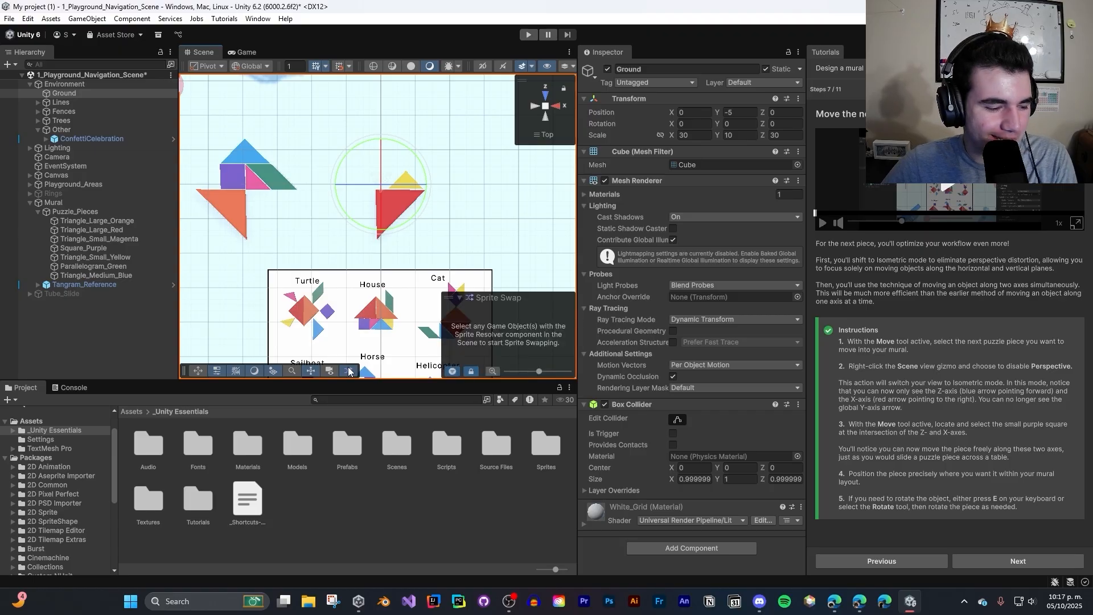
{"action": "left_click", "coordinate": [349, 371]}
{"action": "left_click", "coordinate": [349, 371]}
{"action": "left_click", "coordinate": [349, 371]}
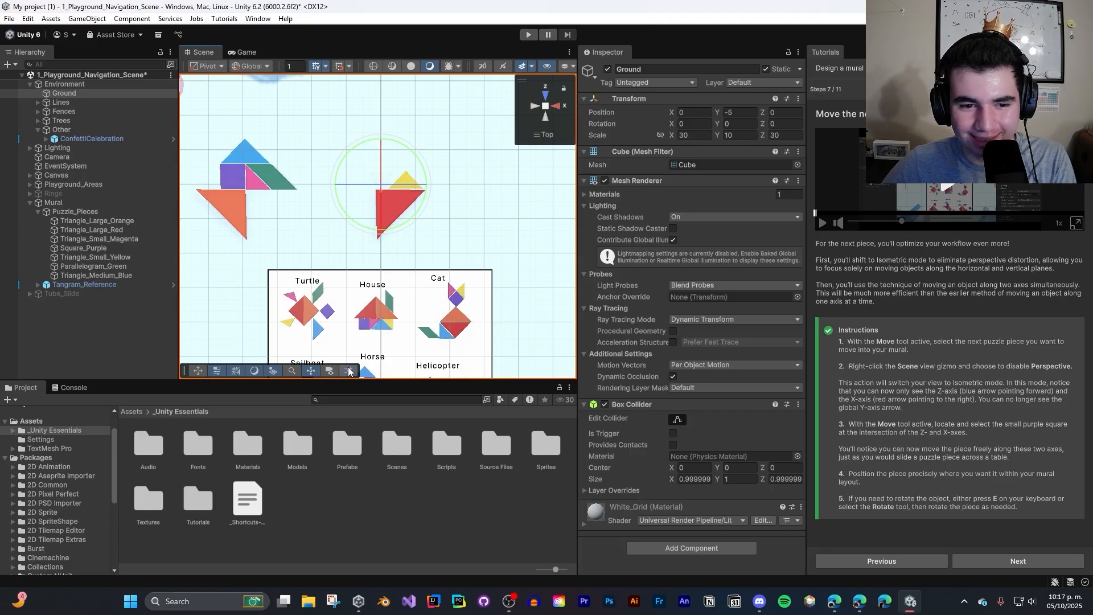
- Rotate the small yellow triangle with the Rotate tool and select the small magenta triangle as another mural piece
{"action": "left_click", "coordinate": [408, 181]}
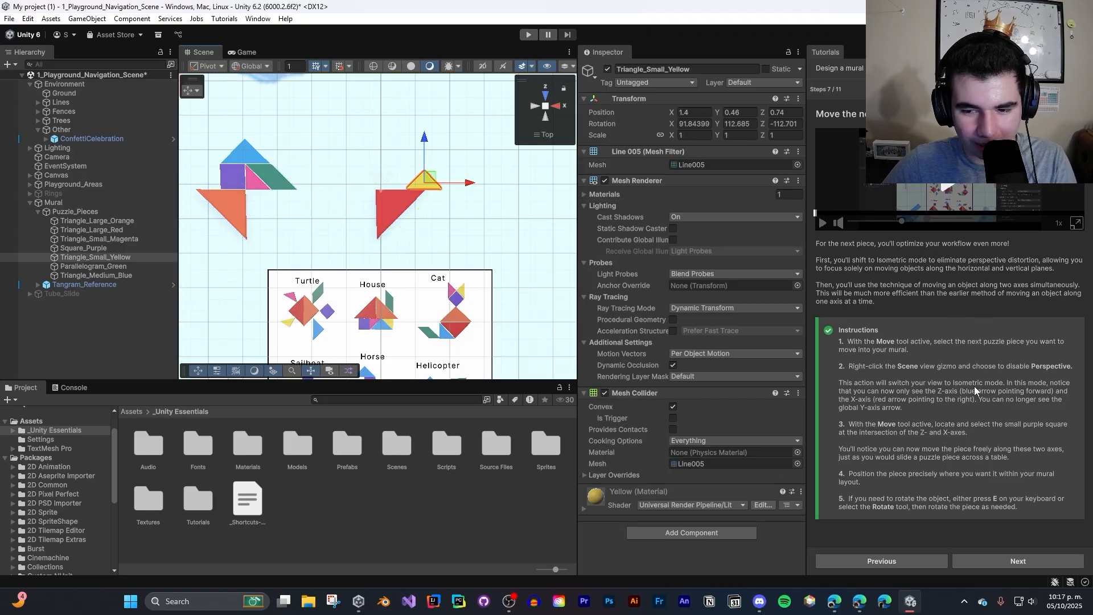
{"action": "key", "text": "e"}
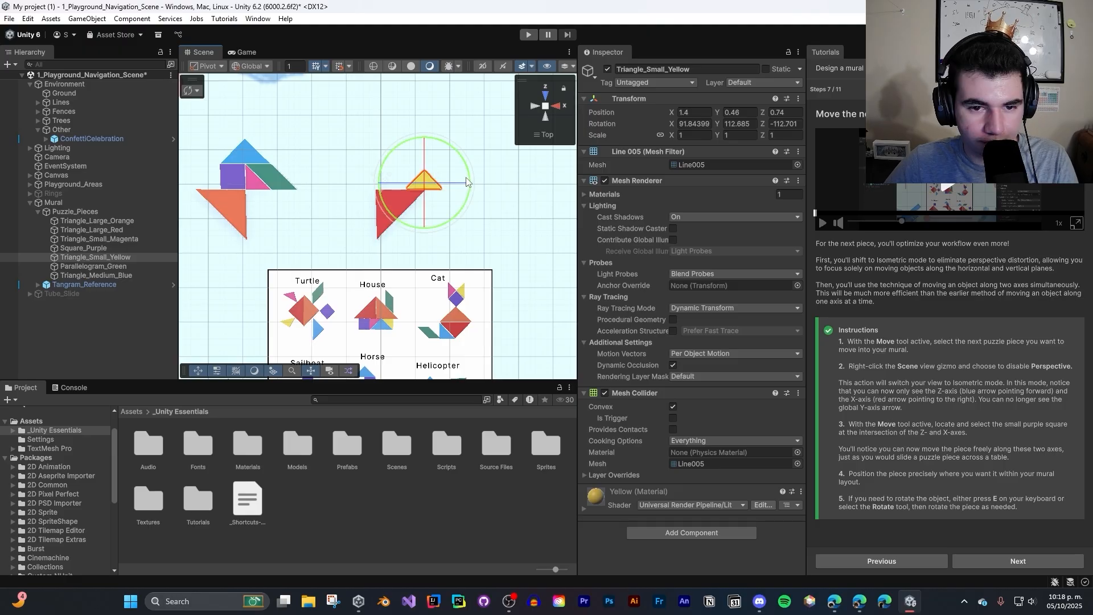
{"action": "left_click_drag", "start_coordinate": [468, 181], "coordinate": [493, 15]}
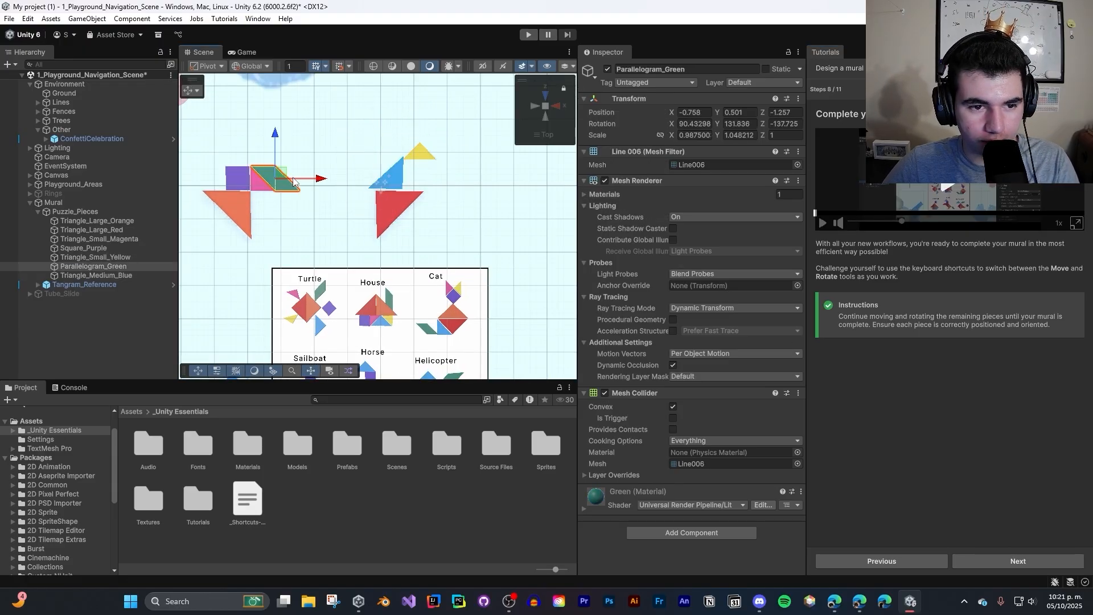
{"action": "left_click", "coordinate": [261, 183]}
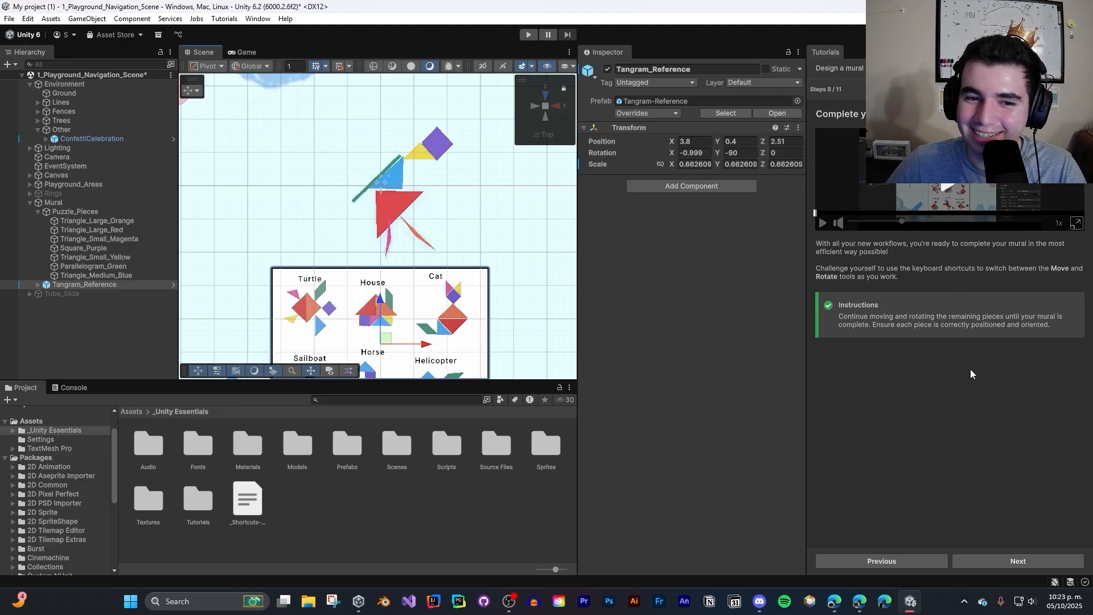
- Advance the tutorial to step 9 and make the Tangram_Reference object inactive
{"action": "left_click", "coordinate": [1029, 561]}
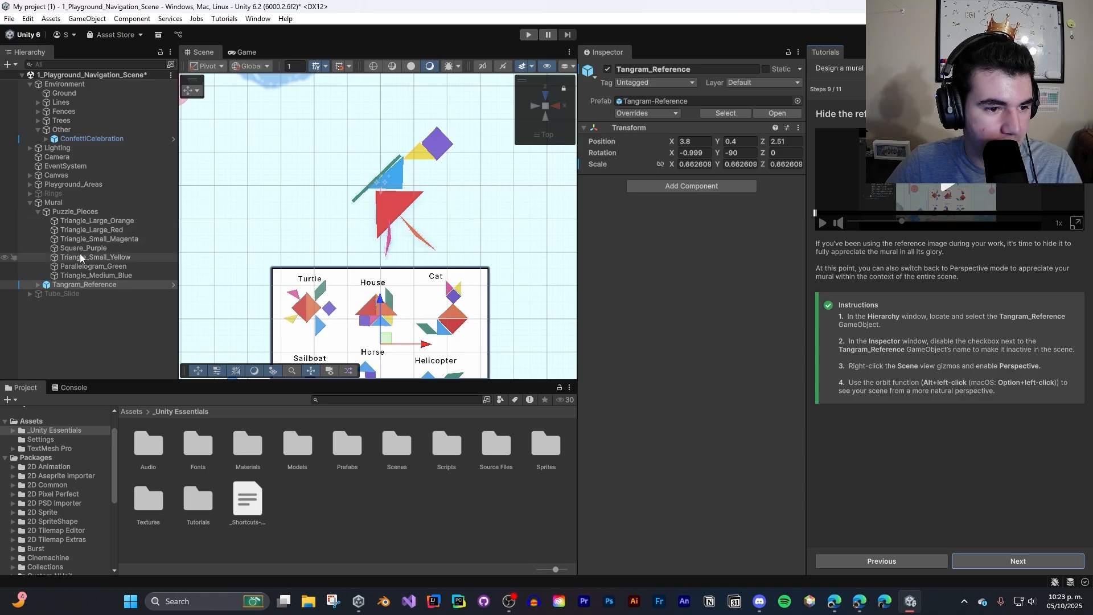
{"action": "left_click", "coordinate": [80, 284]}
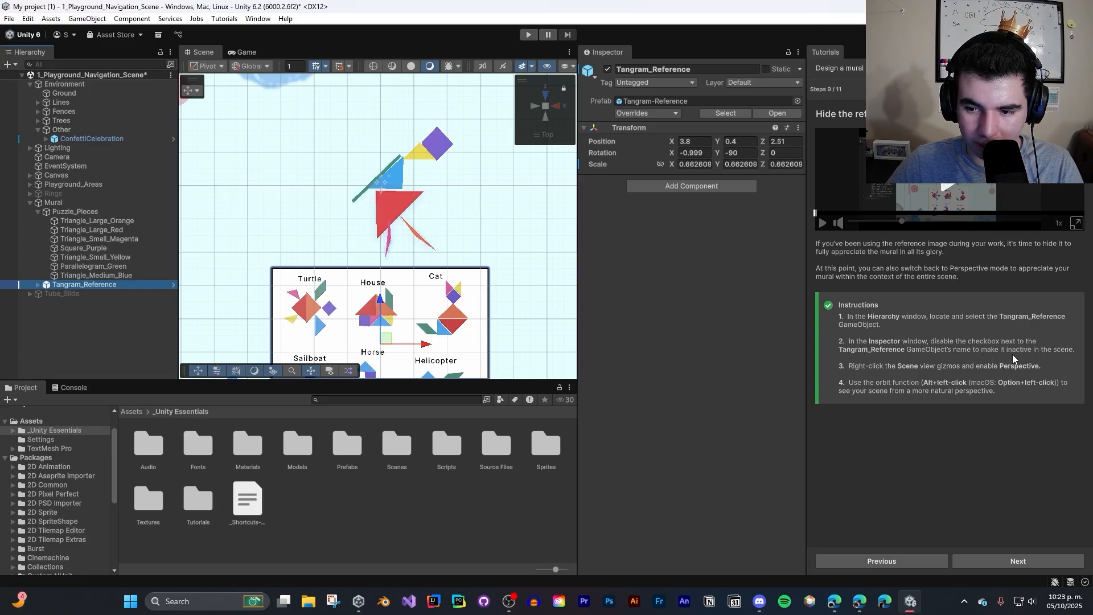
{"action": "left_click", "coordinate": [608, 69]}
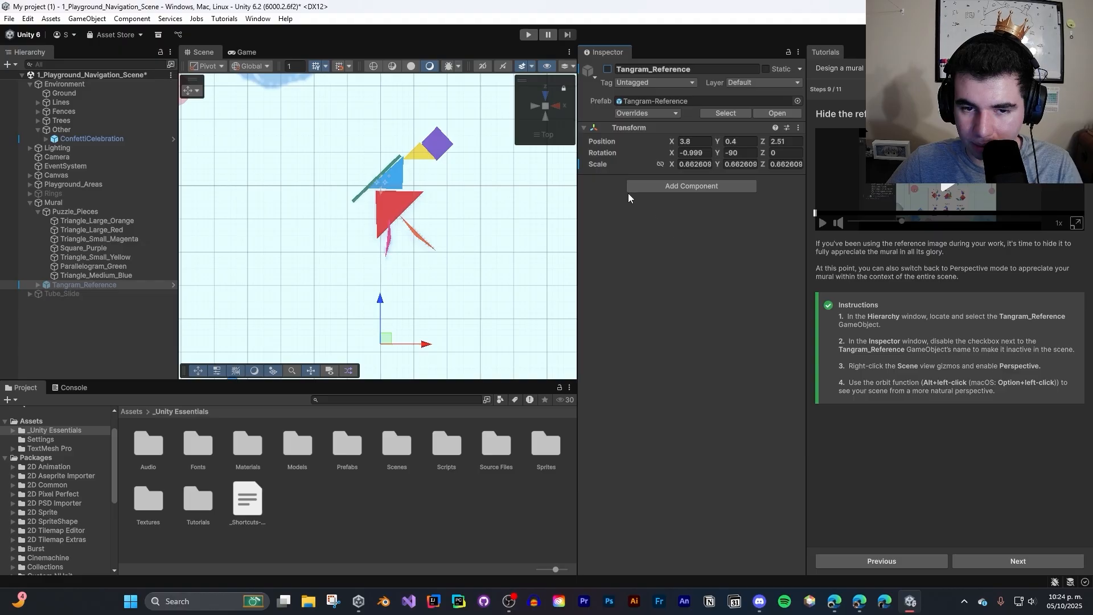
- Switch the Scene view to Perspective mode, select the medium blue triangle and orbit around the finished mural
{"action": "left_click", "coordinate": [546, 107]}
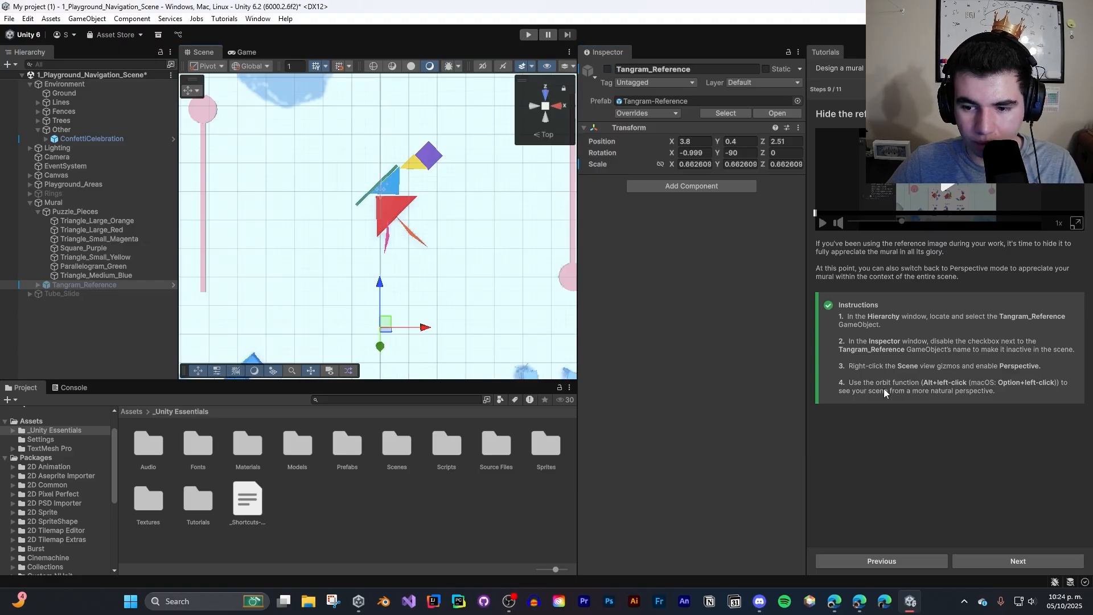
{"action": "left_click", "coordinate": [389, 183]}
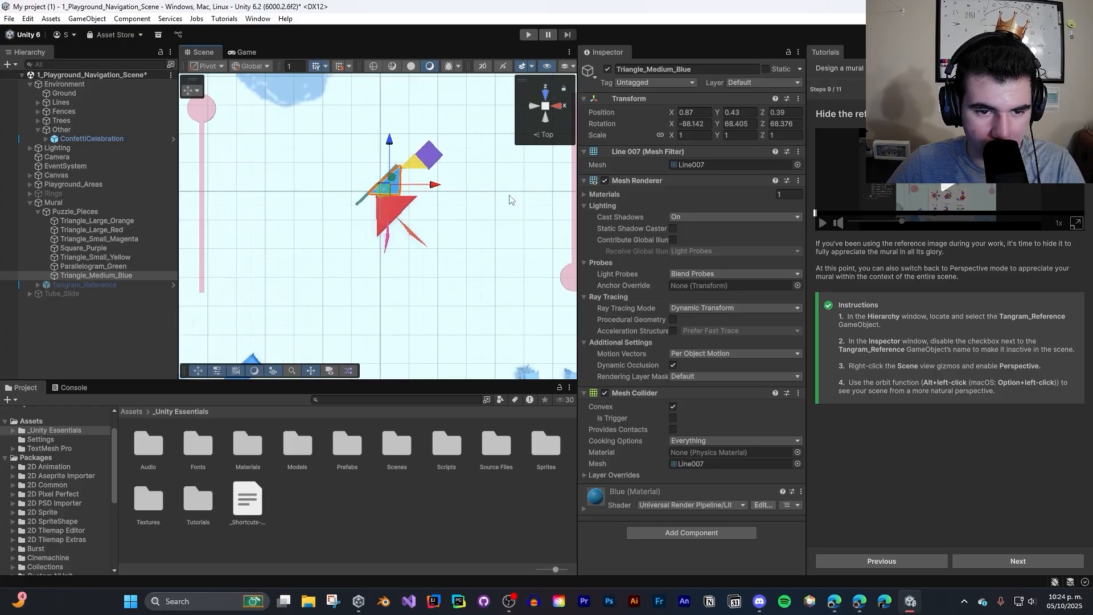
{"action": "left_click_drag", "start_coordinate": [507, 199], "coordinate": [500, 130], "text": "alt"}
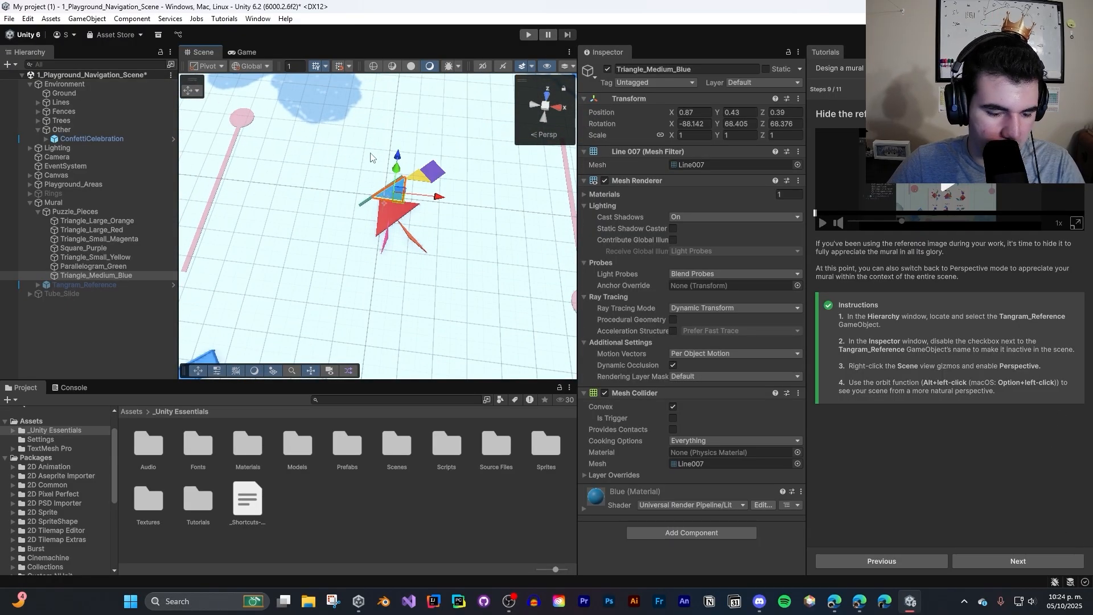
{"action": "scroll", "coordinate": [444, 154], "scroll_direction": "up", "scroll_amount": 2}
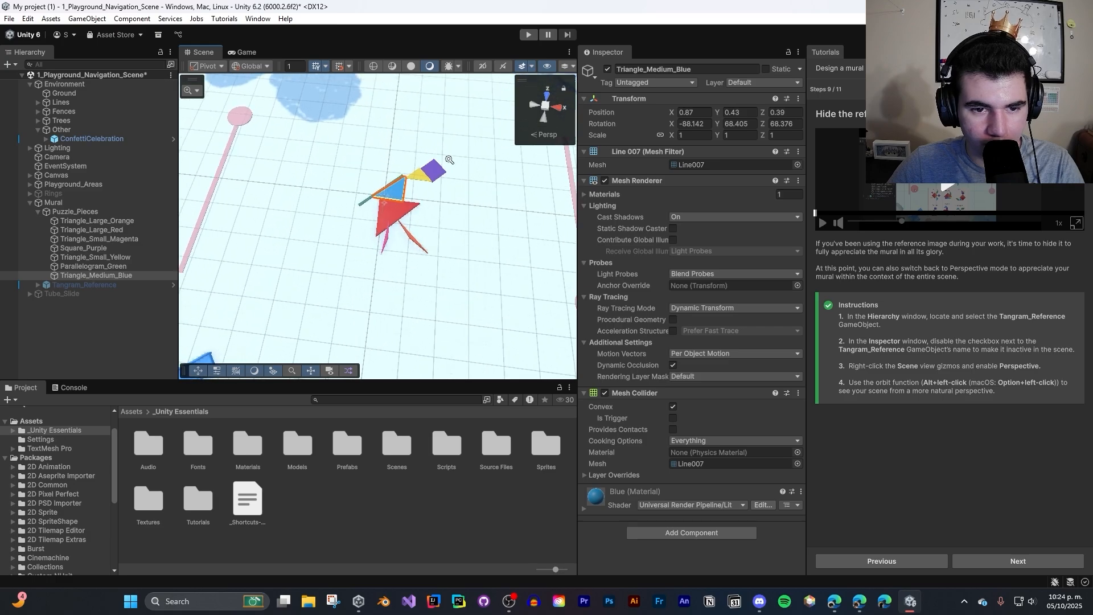
{"action": "left_click_drag", "start_coordinate": [489, 205], "coordinate": [397, 254], "text": "alt"}
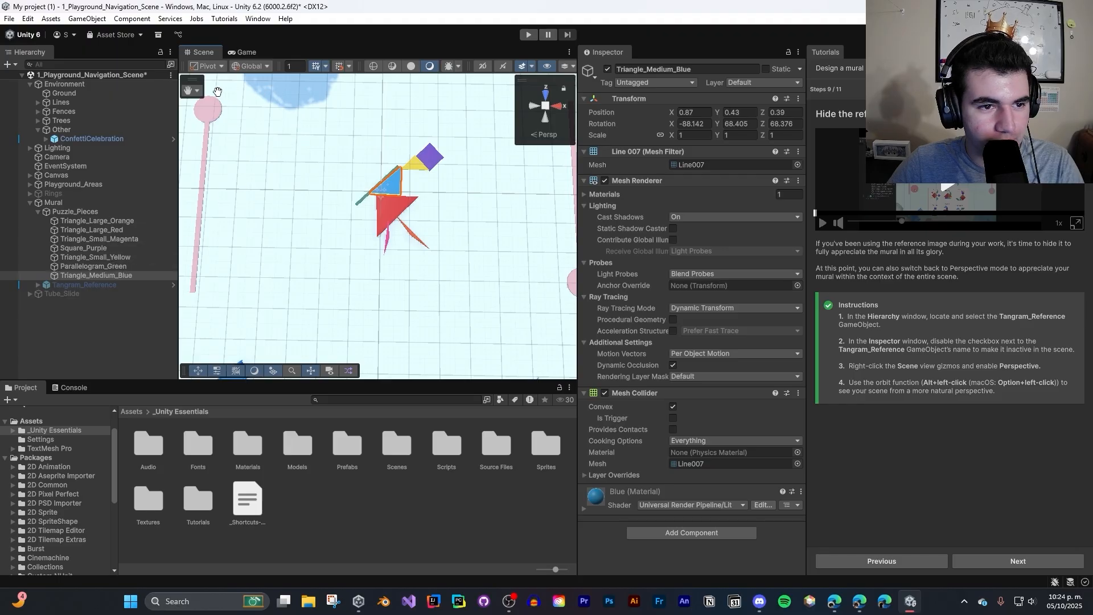
- Select the green parallelogram, small yellow triangle and large orange triangle in turn to identify them within the mural
{"action": "left_click", "coordinate": [111, 267]}
{"action": "left_click", "coordinate": [108, 257]}
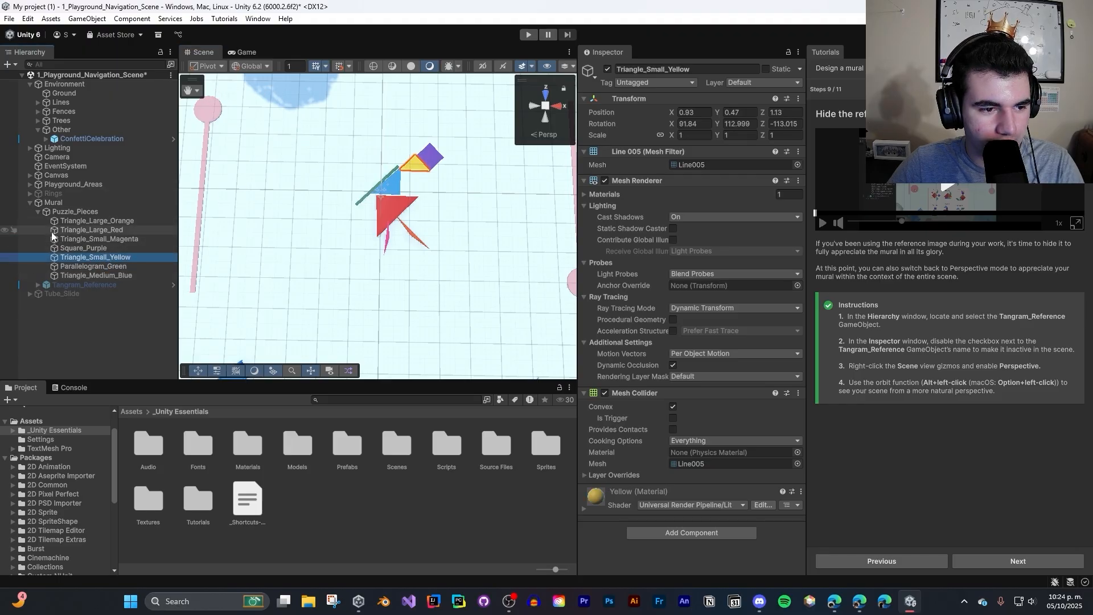
{"action": "left_click", "coordinate": [31, 222]}
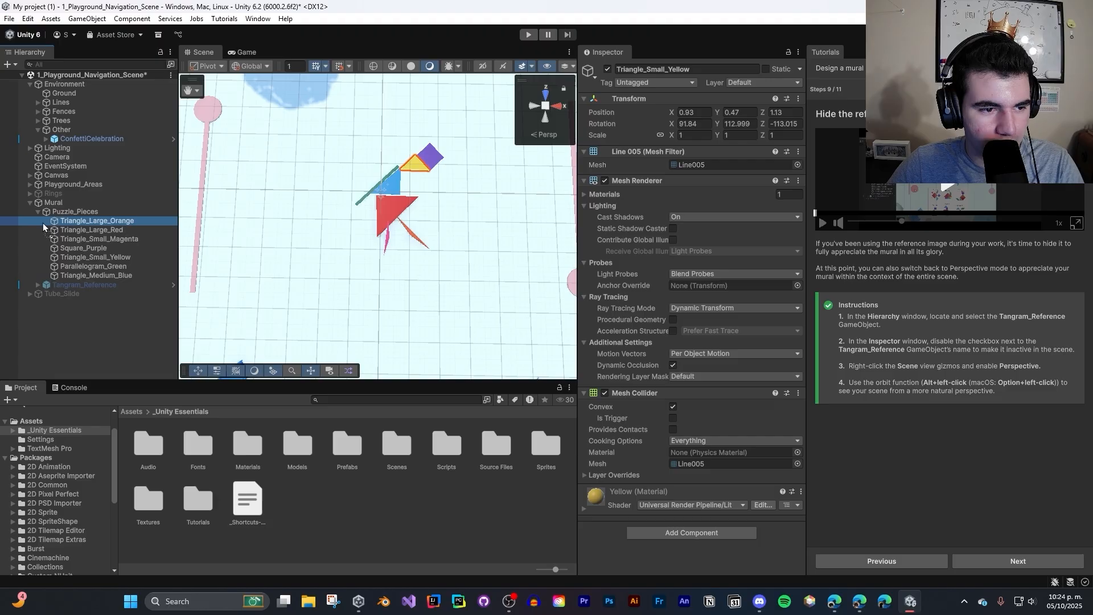
{"action": "left_click_drag", "start_coordinate": [427, 164], "coordinate": [390, 213]}
{"action": "right_click", "coordinate": [390, 203]}
{"action": "left_click", "coordinate": [387, 204]}
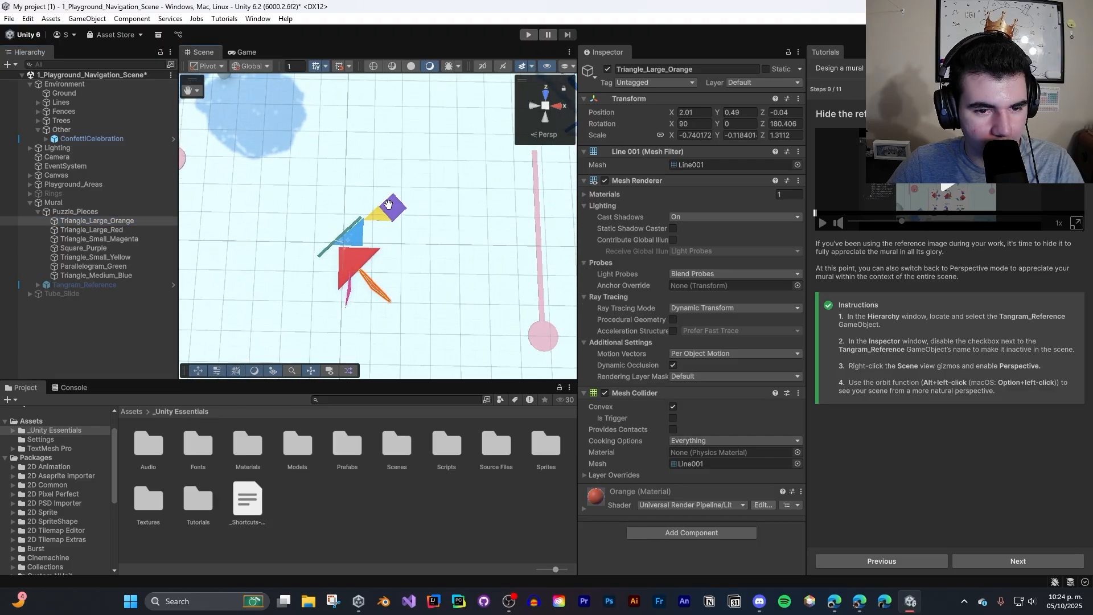
- Select all the mural pieces together and shift them slightly along the X axis with the Move tool
{"action": "key", "text": "w"}
{"action": "left_click", "coordinate": [389, 220]}
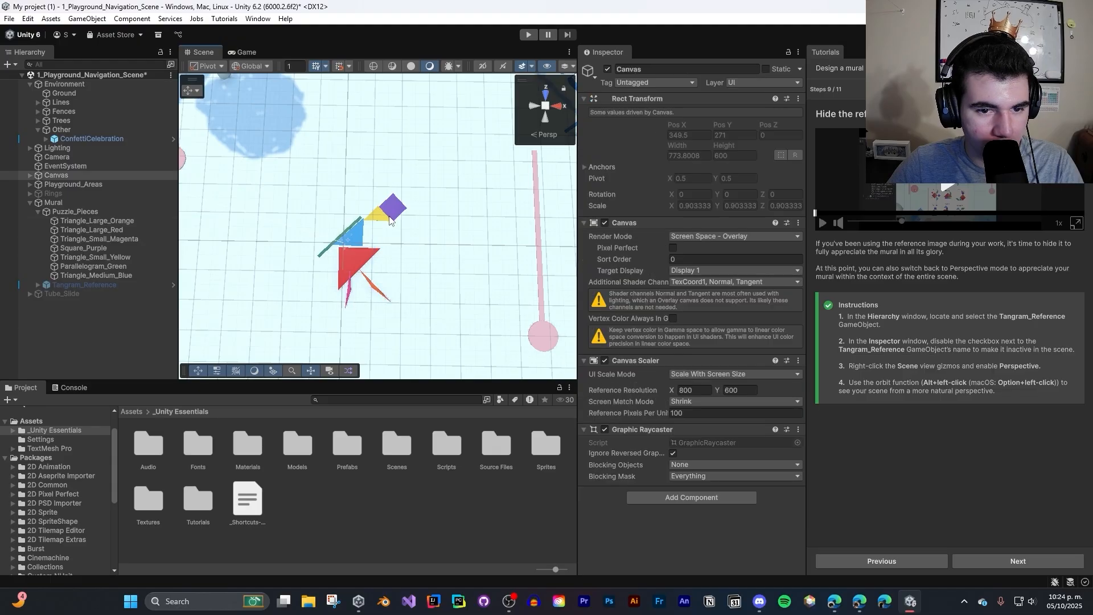
{"action": "left_click", "coordinate": [397, 209]}
{"action": "left_click", "coordinate": [250, 209]}
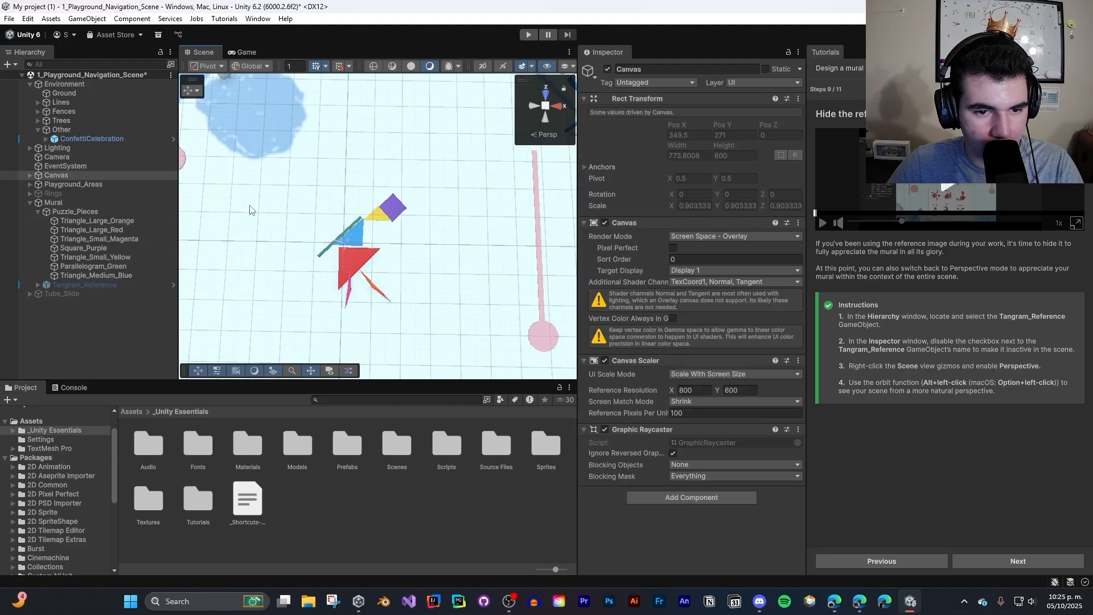
{"action": "left_click_drag", "start_coordinate": [276, 192], "coordinate": [485, 350]}
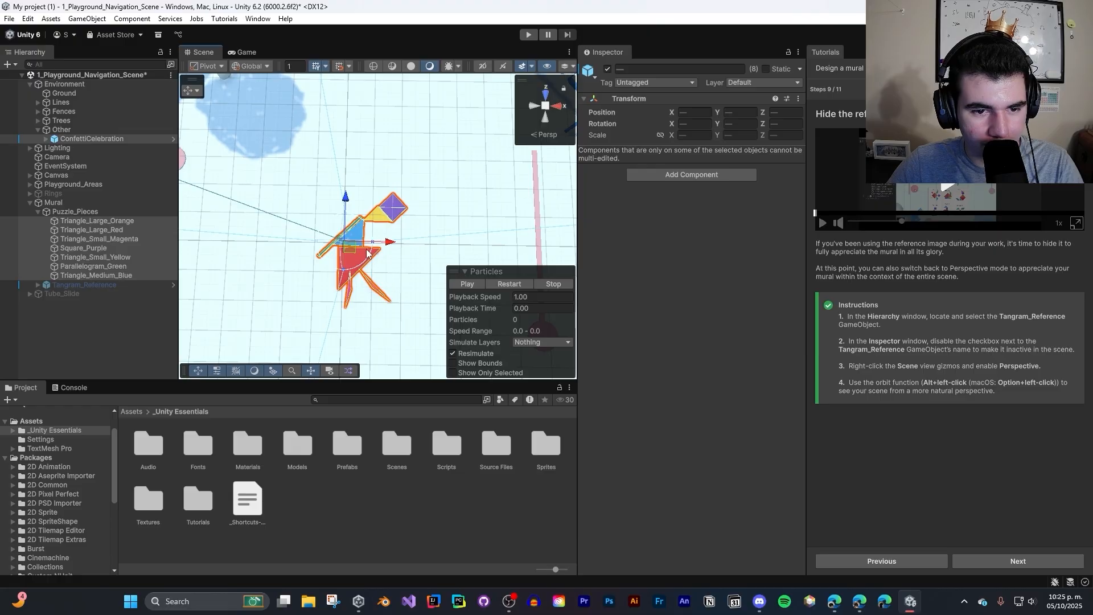
{"action": "mouse_move", "coordinate": [368, 243]}
{"action": "left_mouse_down"}
{"action": "mouse_move", "coordinate": [422, 243]}
{"action": "mouse_move", "coordinate": [377, 241]}
{"action": "left_mouse_up"}
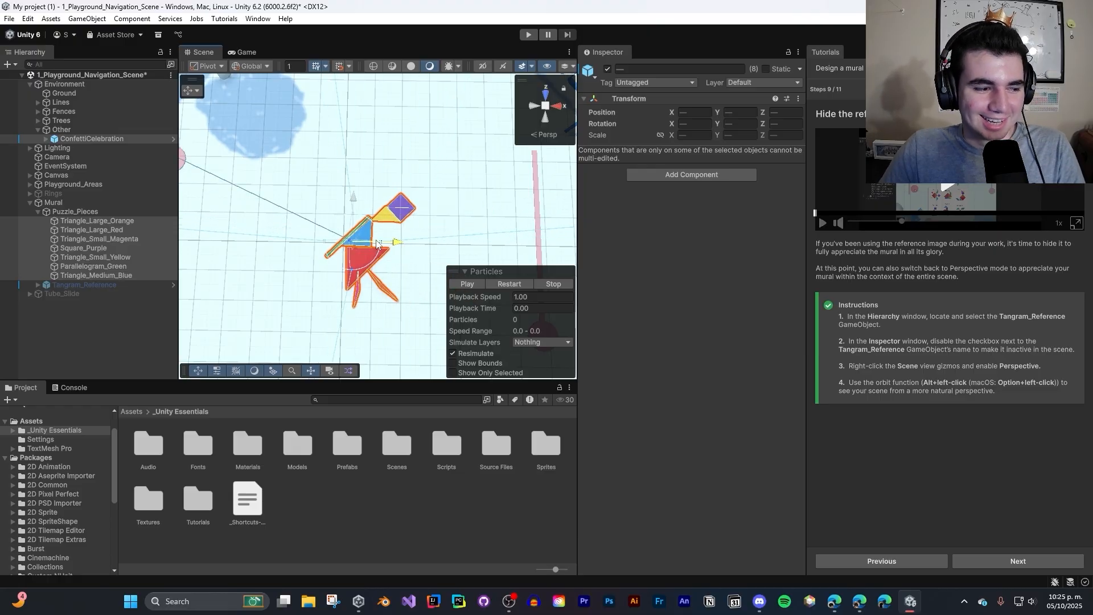
{"action": "left_click_drag", "start_coordinate": [378, 245], "coordinate": [377, 245]}
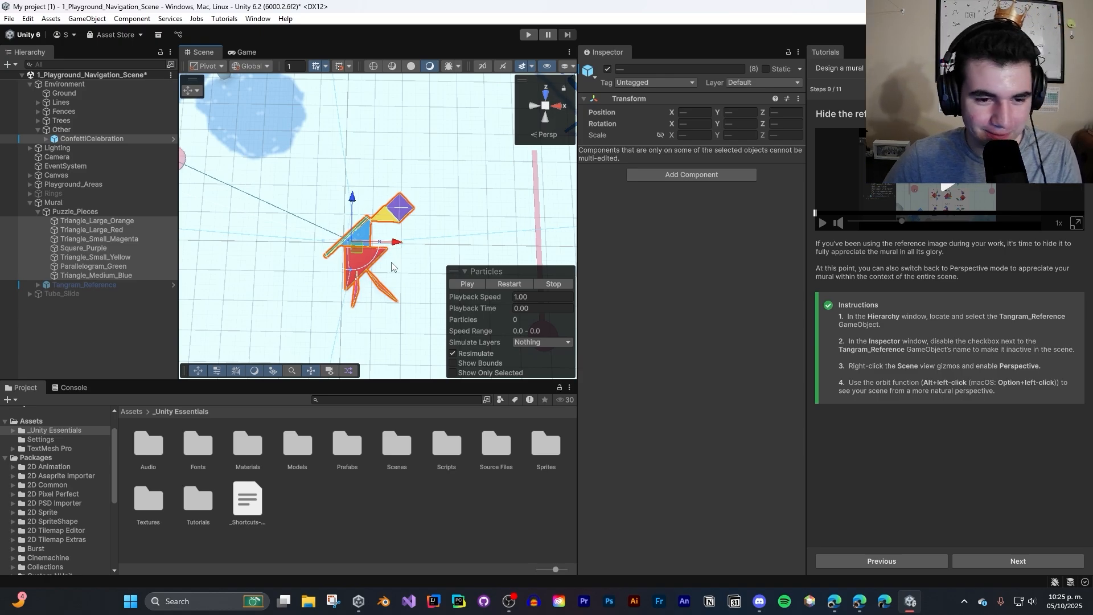
- Try the Scale, Rect and Rotate tools on the selected mural pieces and undo the group rotation
{"action": "key", "text": "r"}
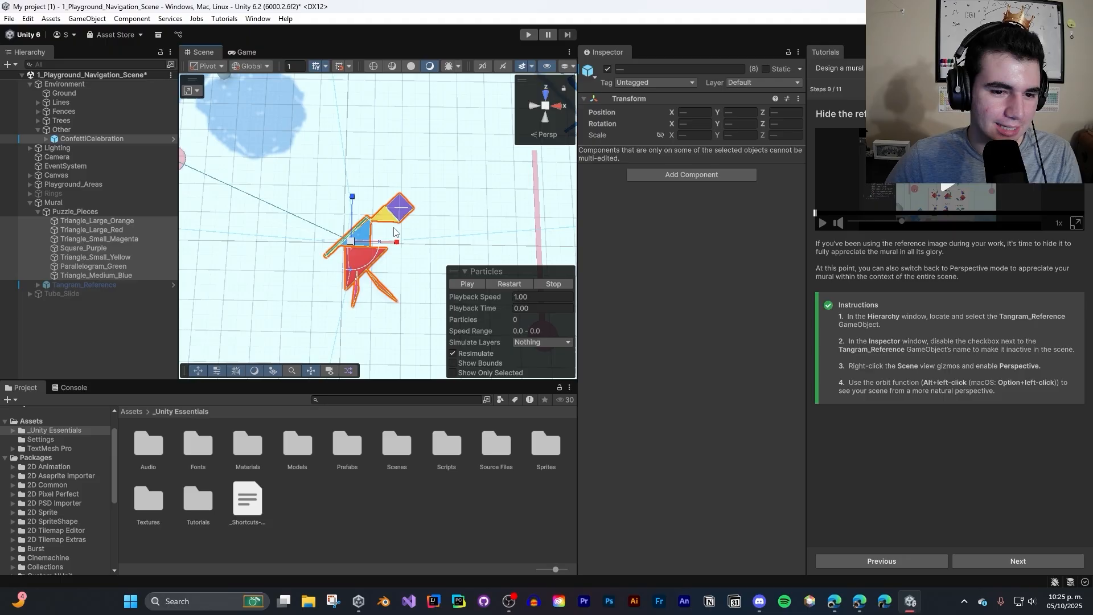
{"action": "key", "text": "t"}
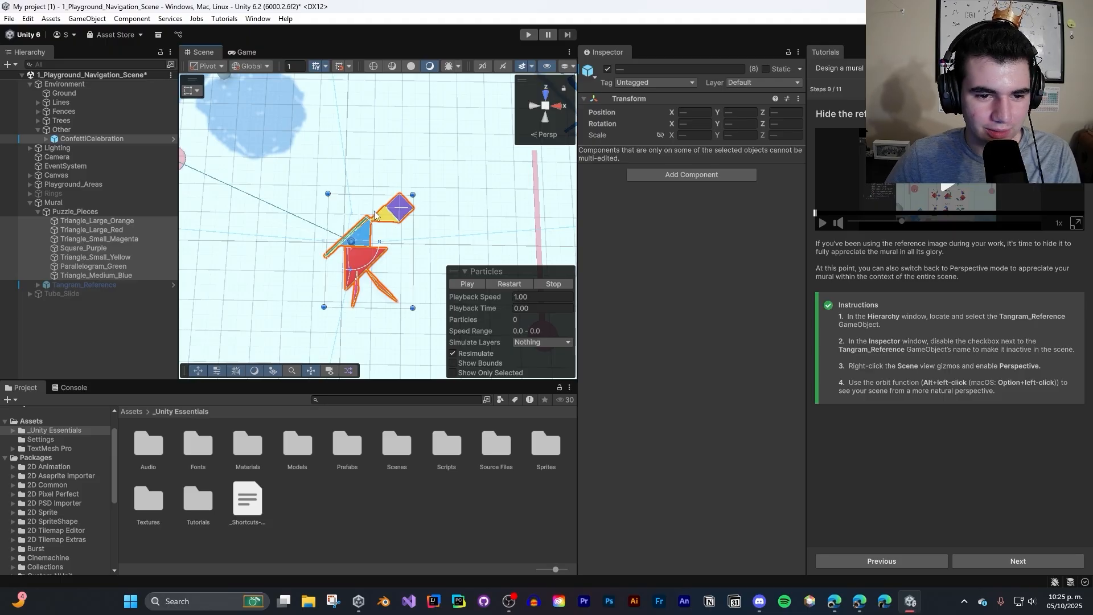
{"action": "key", "text": "e"}
{"action": "mouse_move", "coordinate": [359, 215]}
{"action": "left_mouse_down"}
{"action": "mouse_move", "coordinate": [362, 336]}
{"action": "mouse_move", "coordinate": [380, 215]}
{"action": "left_mouse_up"}
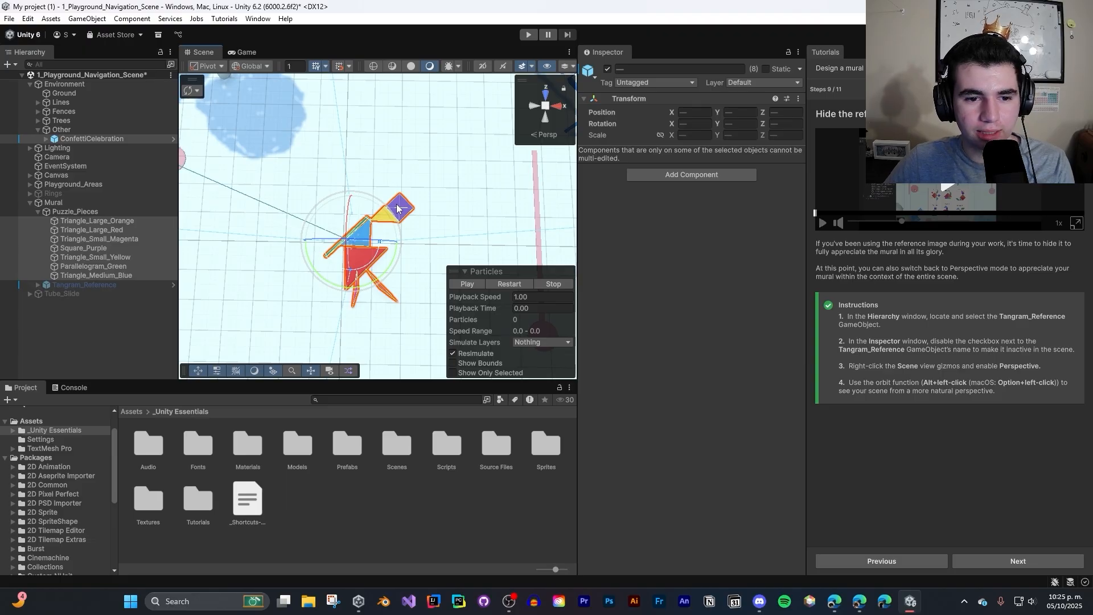
{"action": "left_click_drag", "start_coordinate": [397, 208], "coordinate": [456, 234]}
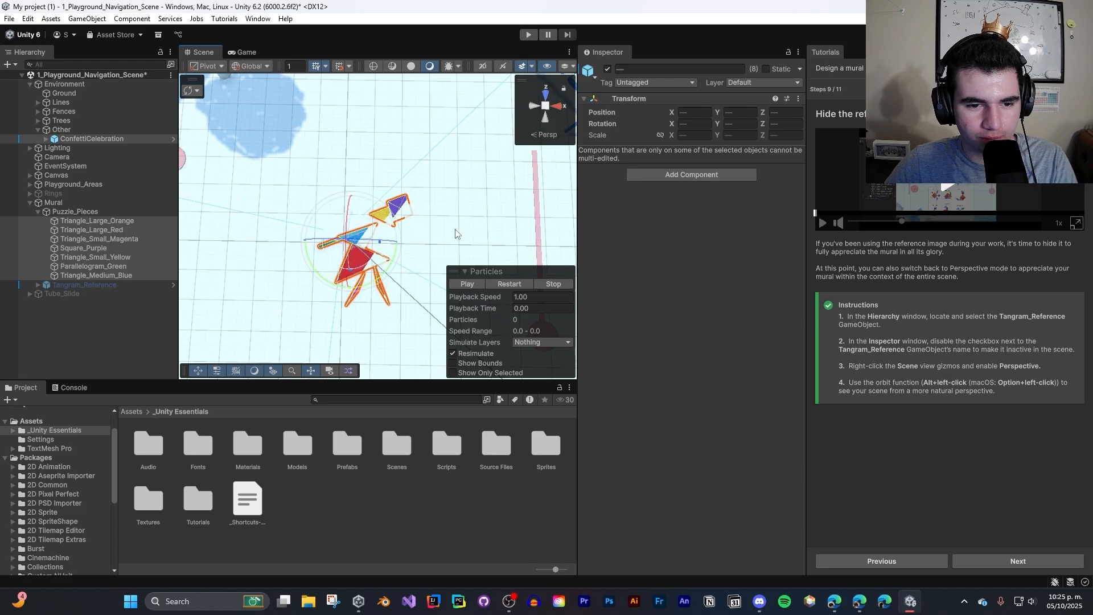
{"action": "key", "text": "ctrl+z"}
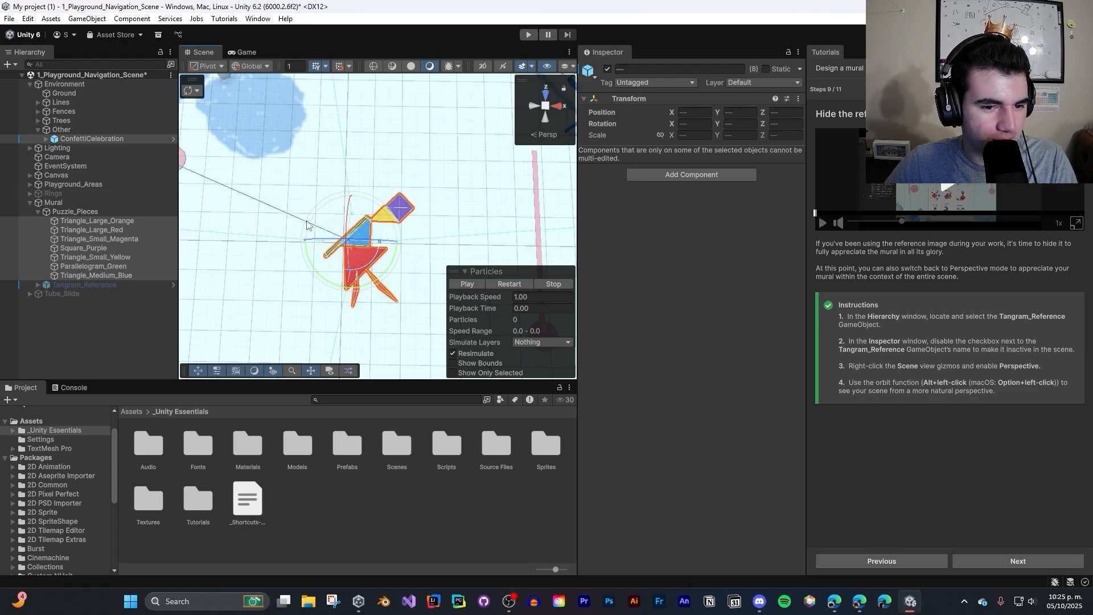
- Advance the tutorial to step 10 and save the scene
{"action": "left_click", "coordinate": [1000, 561]}
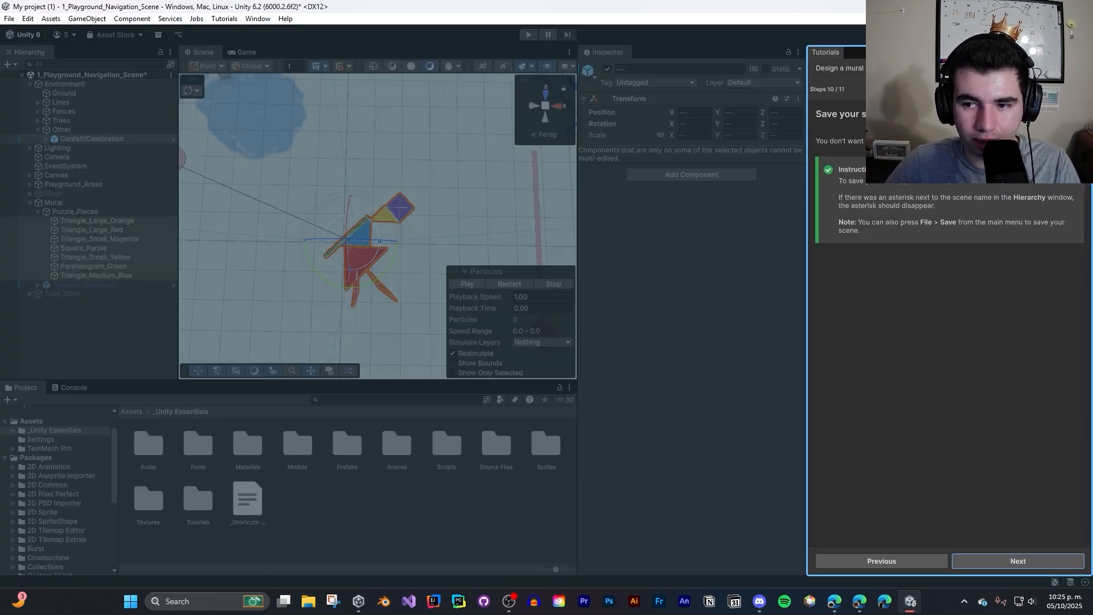
{"action": "key", "text": "ctrl+s"}
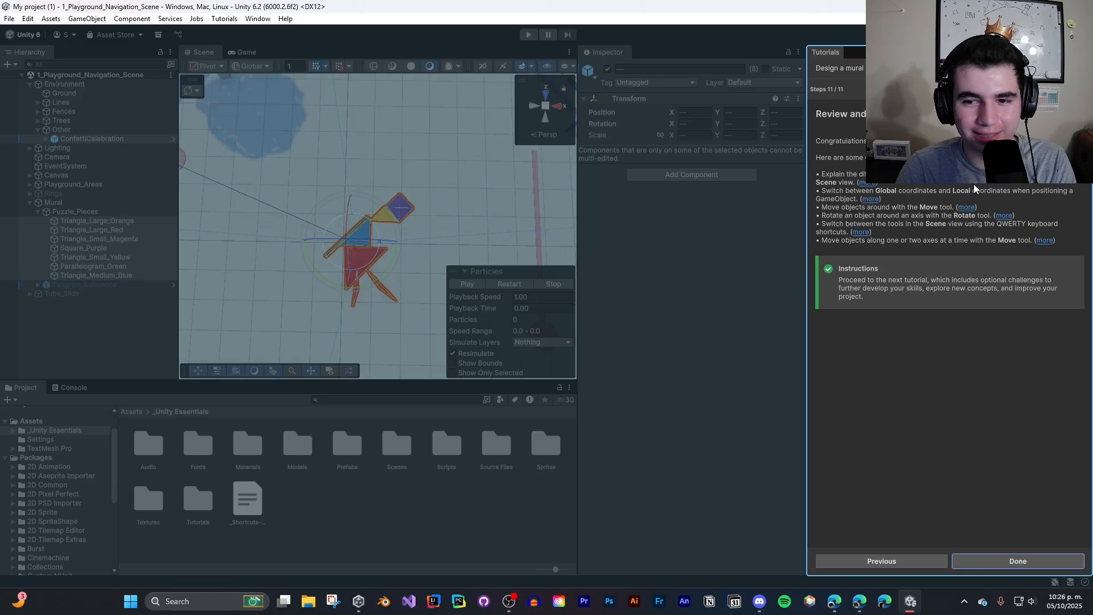
- Switch to the browser and read the Transforms page of the Unity Manual
{"action": "scroll", "coordinate": [576, 279], "scroll_direction": "up", "scroll_amount": 4}
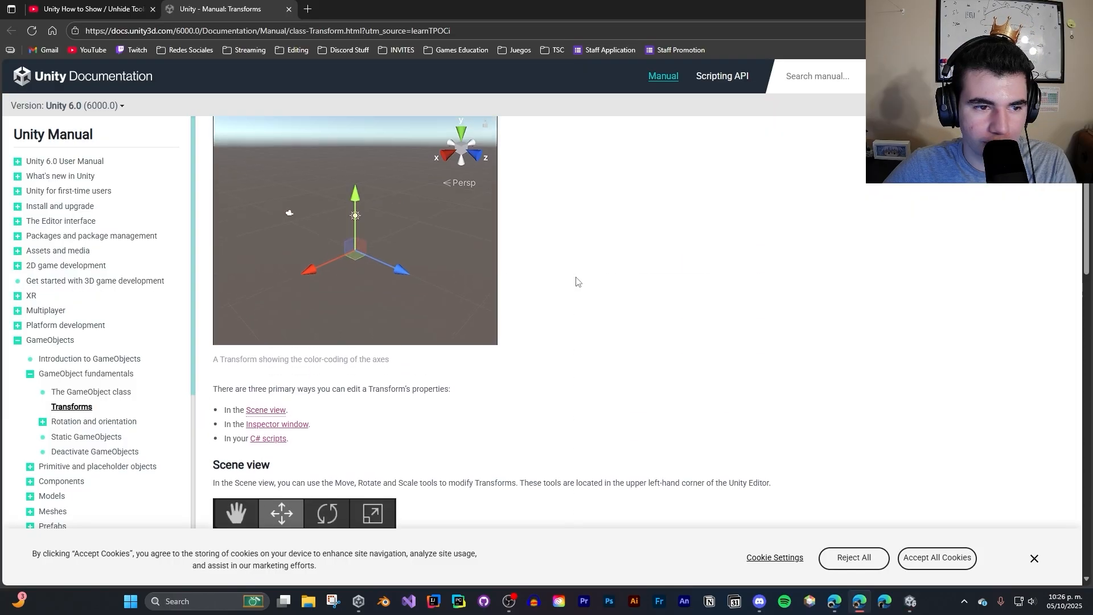
{"action": "scroll", "coordinate": [576, 280], "scroll_direction": "up", "scroll_amount": 10}
{"action": "scroll", "coordinate": [577, 281], "scroll_direction": "down", "scroll_amount": 1}
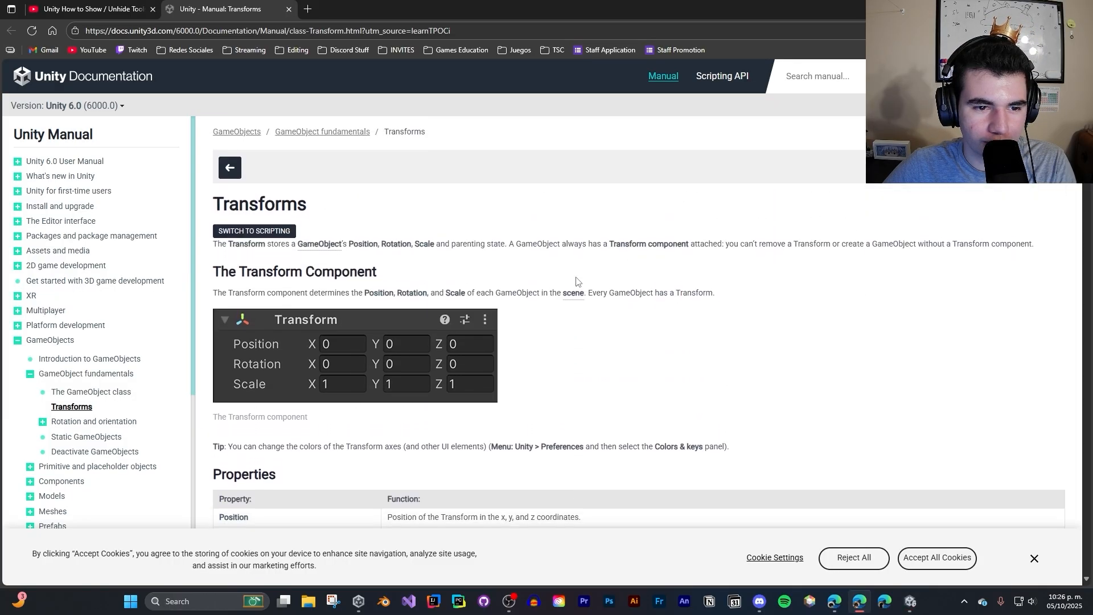
{"action": "scroll", "coordinate": [577, 281], "scroll_direction": "down", "scroll_amount": 15}
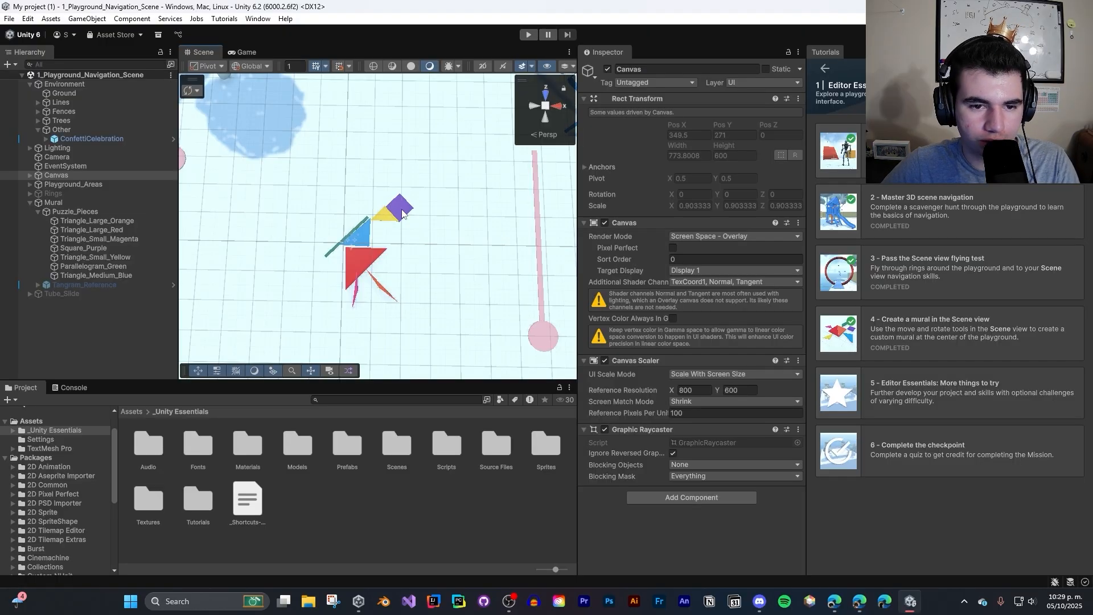
- Select the purple square with the Move tool and compare Global and Local handle orientation, ending on Local
{"action": "left_click", "coordinate": [392, 210]}
{"action": "left_click", "coordinate": [264, 68]}
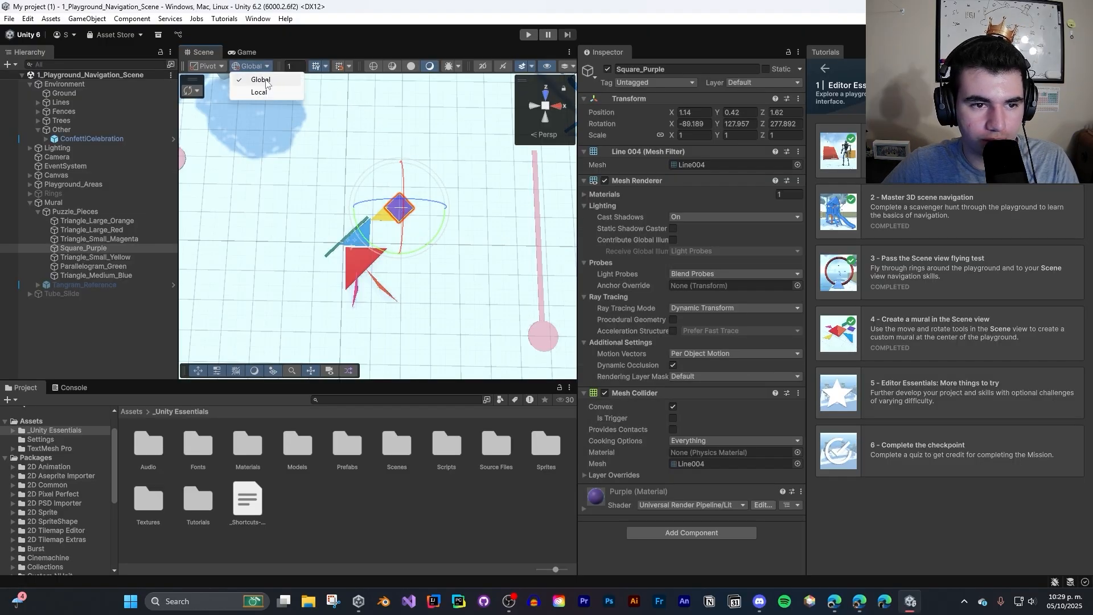
{"action": "left_click", "coordinate": [260, 91]}
{"action": "key", "text": "w"}
{"action": "left_click", "coordinate": [259, 67]}
{"action": "left_click", "coordinate": [256, 80]}
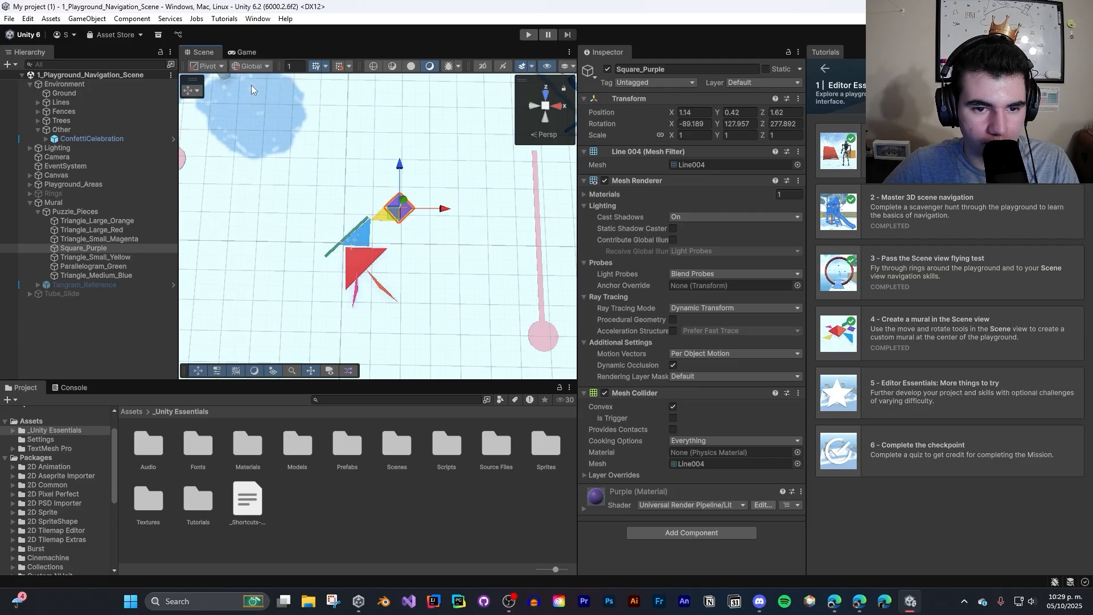
{"action": "left_click", "coordinate": [253, 67]}
{"action": "left_click", "coordinate": [259, 91]}
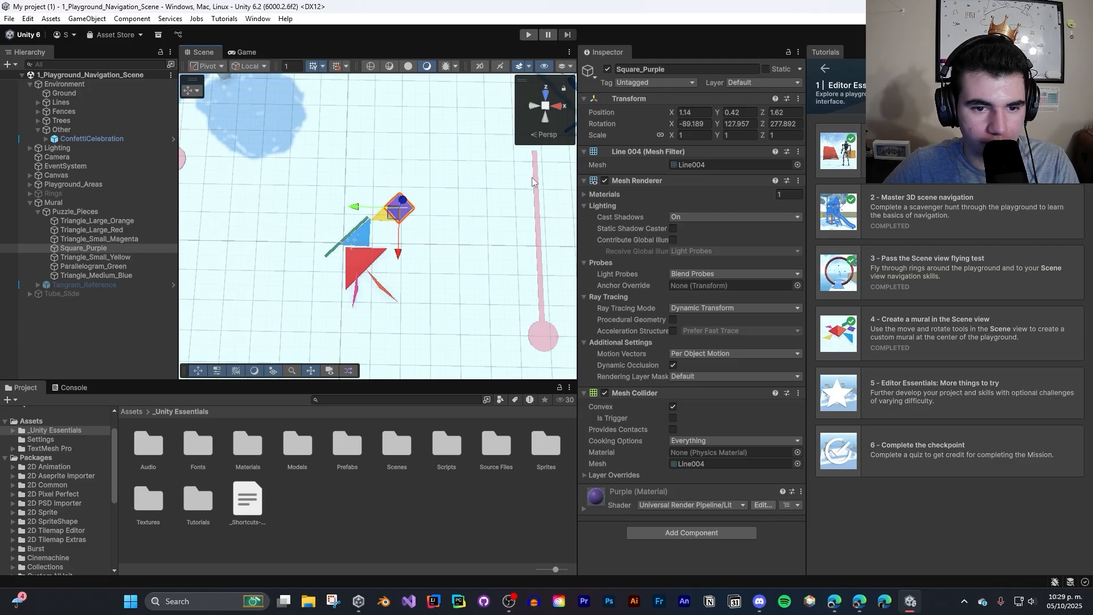
{"action": "right_click_drag", "start_coordinate": [530, 184], "coordinate": [909, 165]}
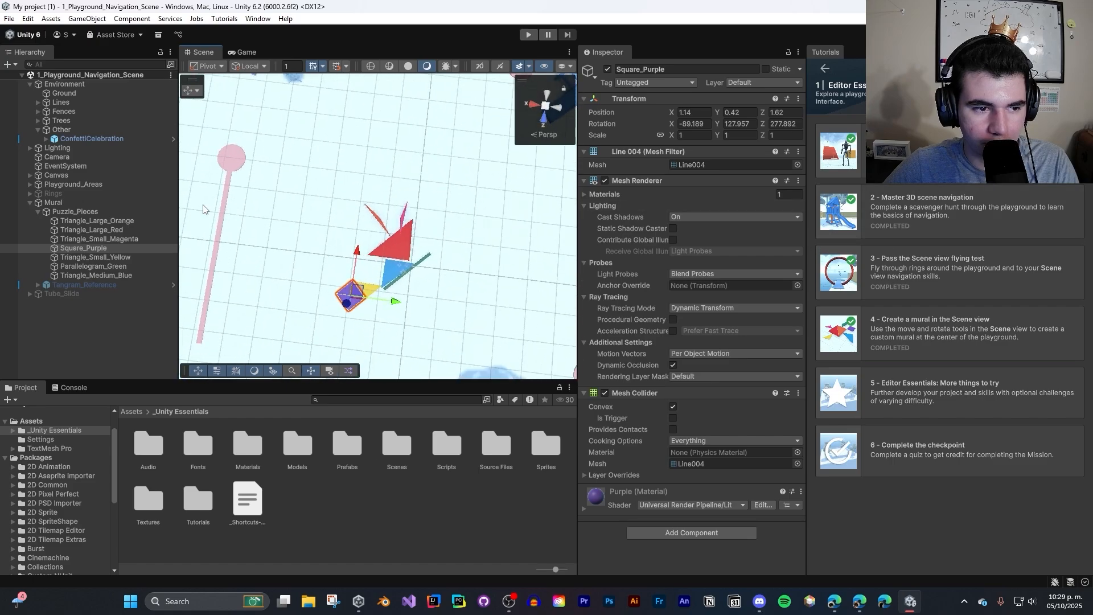
- Select the Puzzle_Pieces object and its parent Mural, and set the handle orientation back to Global
{"action": "left_click", "coordinate": [73, 212]}
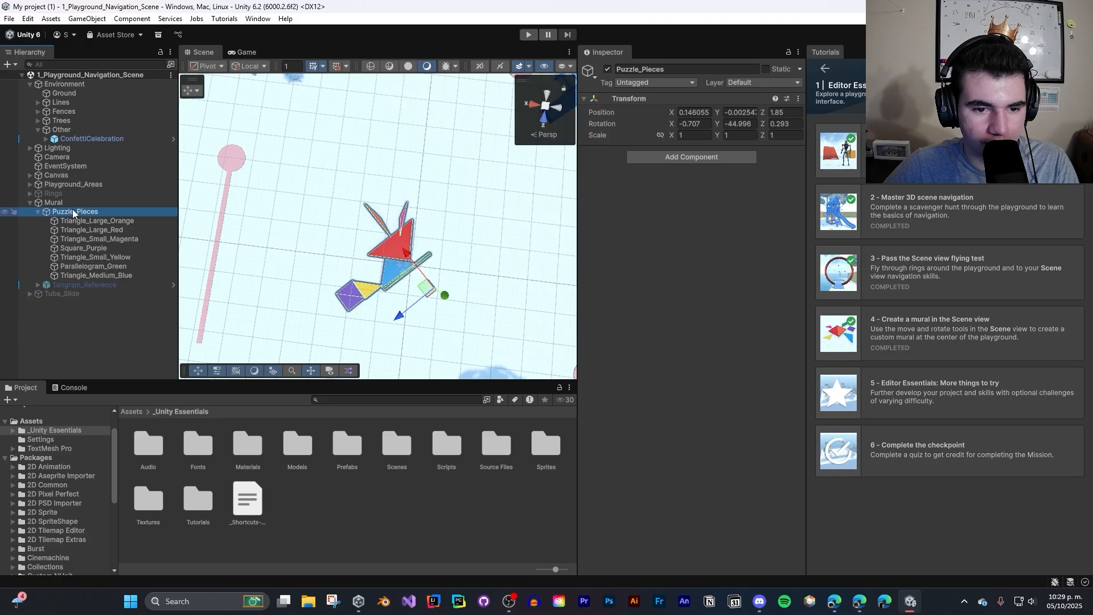
{"action": "left_click", "coordinate": [73, 204]}
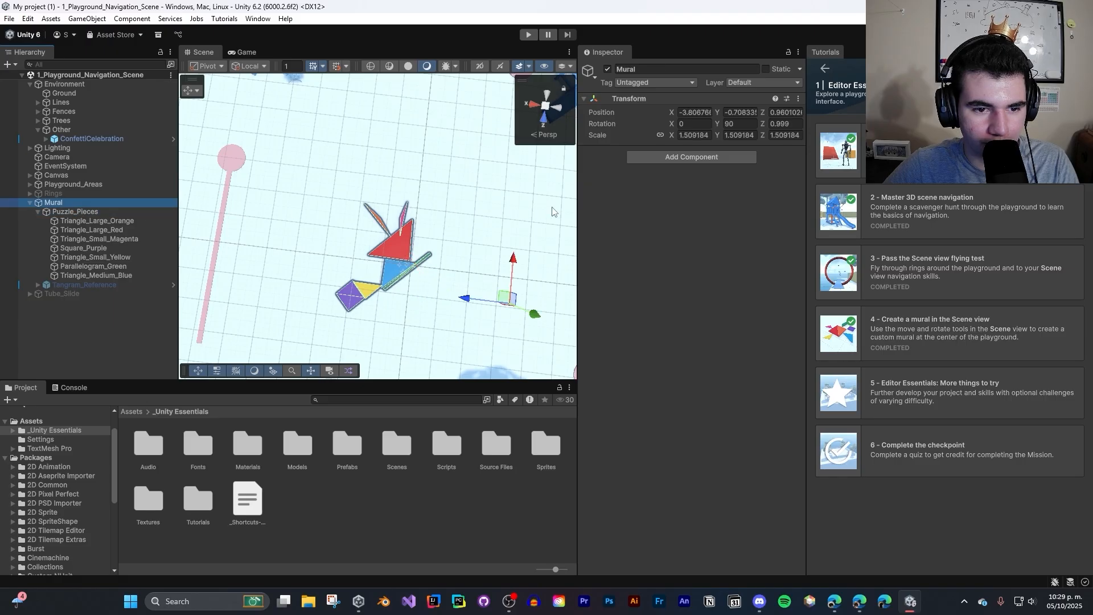
{"action": "right_click_drag", "start_coordinate": [514, 212], "coordinate": [584, 206]}
{"action": "left_click", "coordinate": [249, 66]}
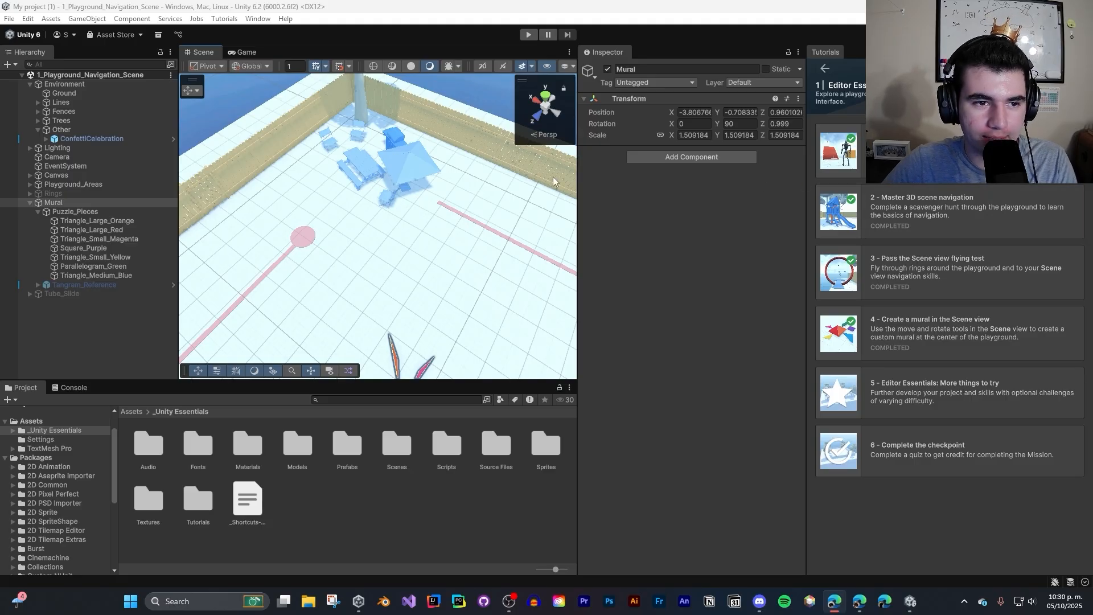
{"action": "left_click", "coordinate": [260, 65]}
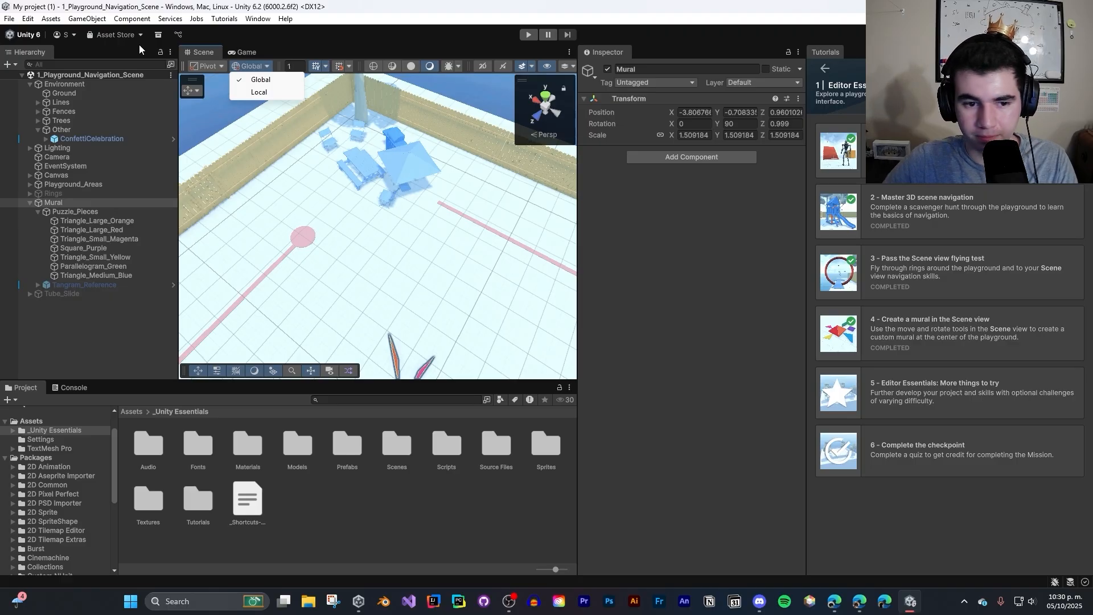
{"action": "left_click", "coordinate": [416, 224]}
{"action": "right_click_drag", "start_coordinate": [417, 226], "coordinate": [56, 312]}
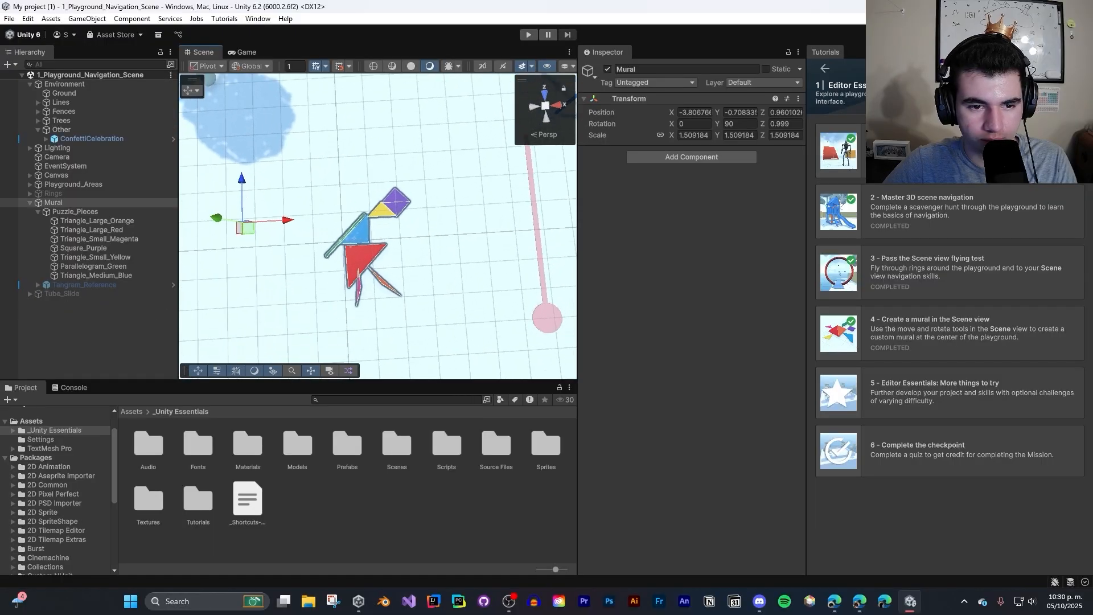
- Examine the mural's parent-child hierarchy by selecting Puzzle_Pieces and its medium blue, large orange and large red triangles in turn
{"action": "left_click", "coordinate": [359, 233]}
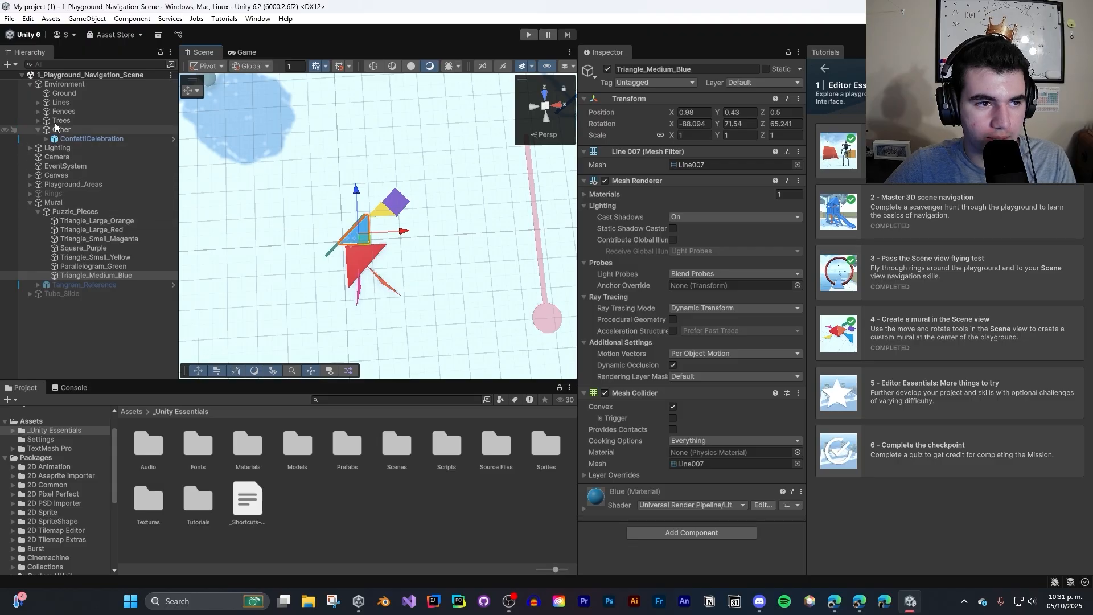
{"action": "left_click", "coordinate": [37, 211]}
{"action": "left_click", "coordinate": [36, 212]}
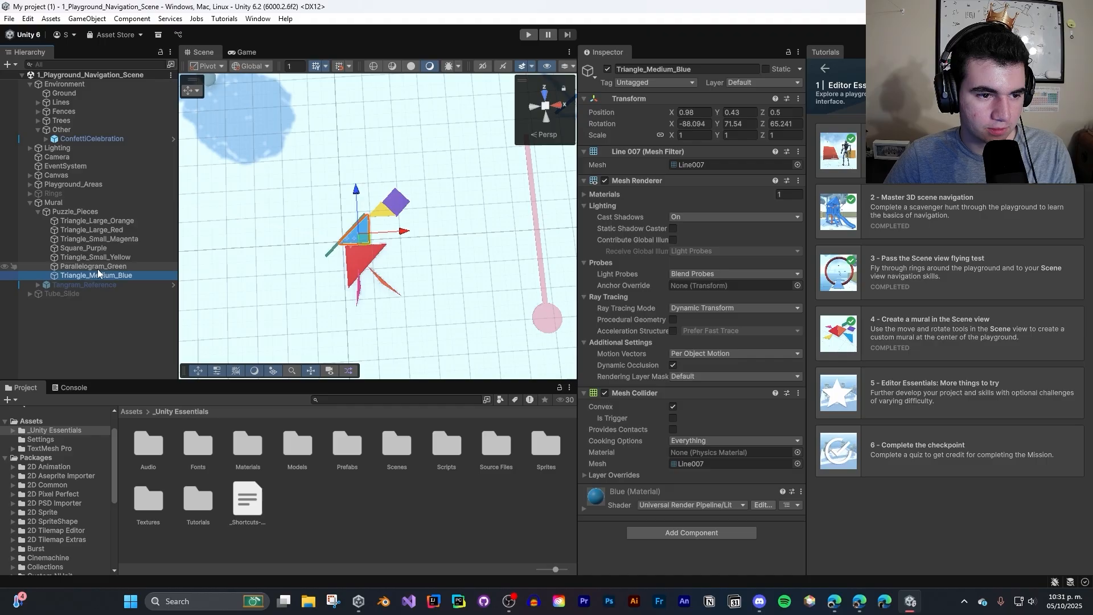
{"action": "left_click", "coordinate": [69, 212]}
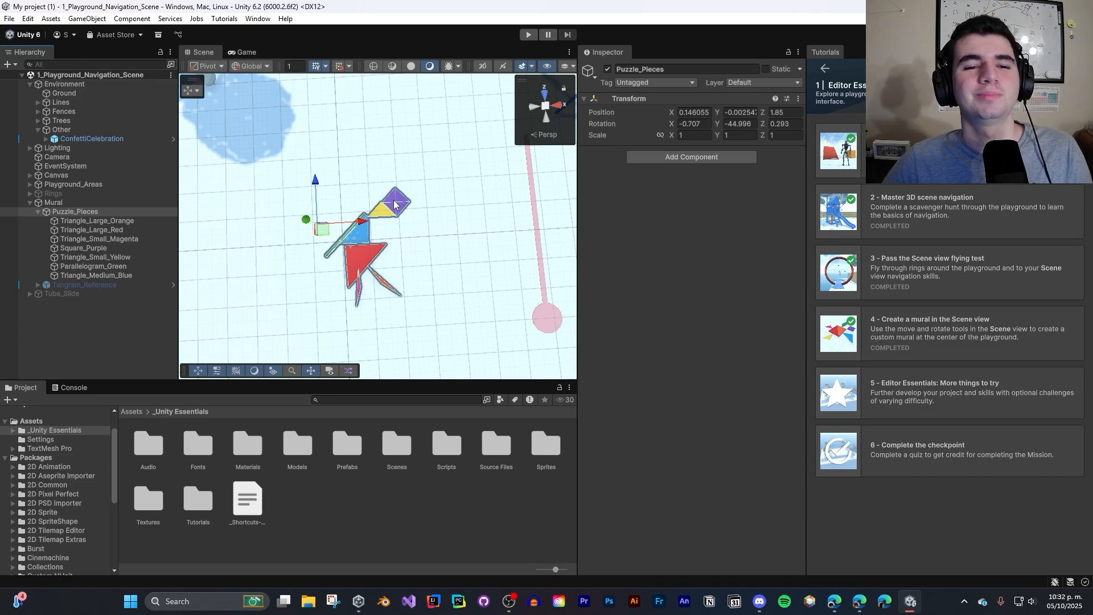
{"action": "left_click", "coordinate": [97, 211]}
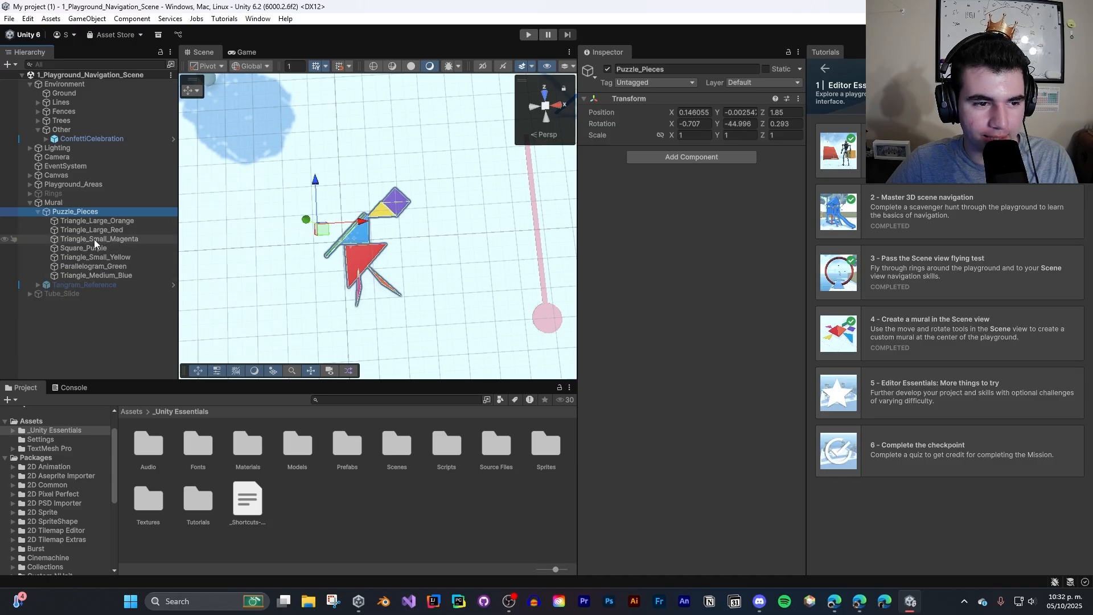
{"action": "left_click", "coordinate": [88, 210]}
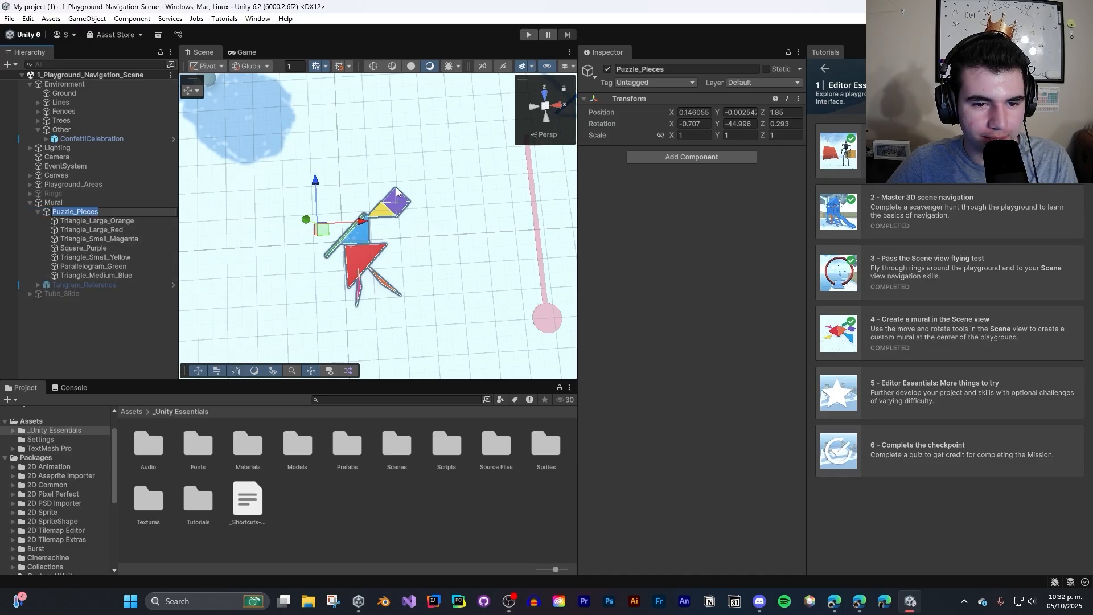
{"action": "left_click", "coordinate": [101, 222]}
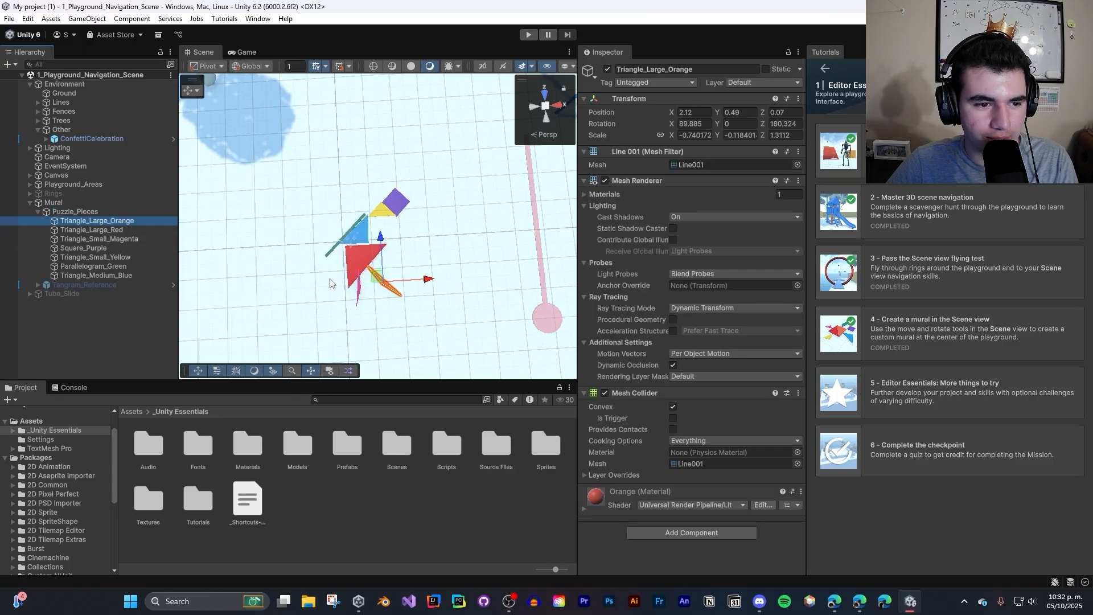
{"action": "left_click", "coordinate": [94, 231]}
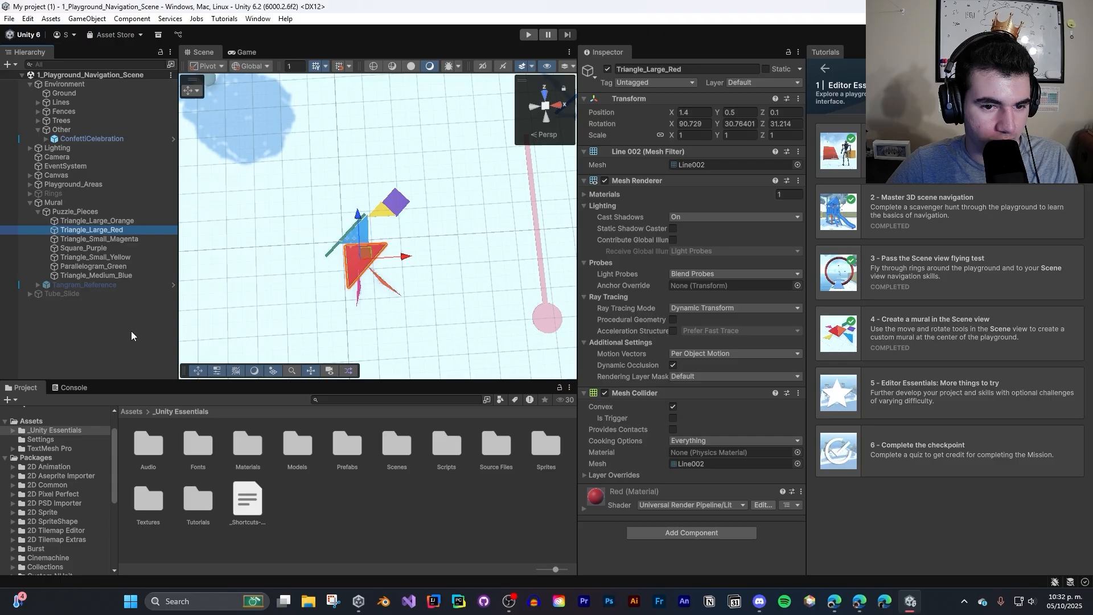
{"action": "left_click", "coordinate": [394, 205]}
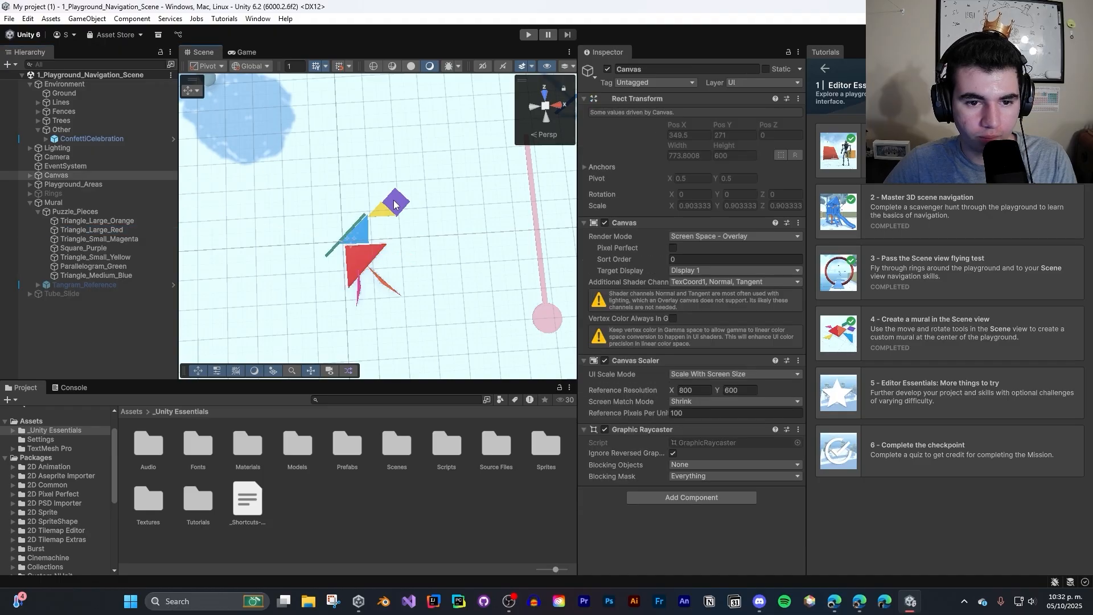
- Select all the mural pieces together in the Scene view and rotate them with the Rotate tool in Global orientation
{"action": "left_click", "coordinate": [394, 205]}
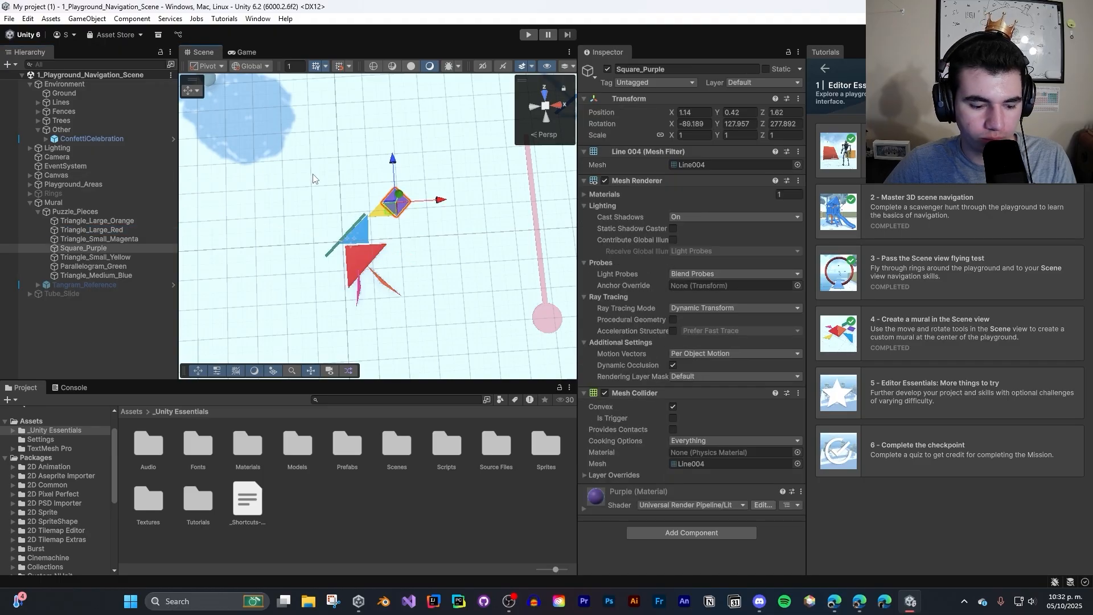
{"action": "left_click_drag", "start_coordinate": [312, 179], "coordinate": [424, 228]}
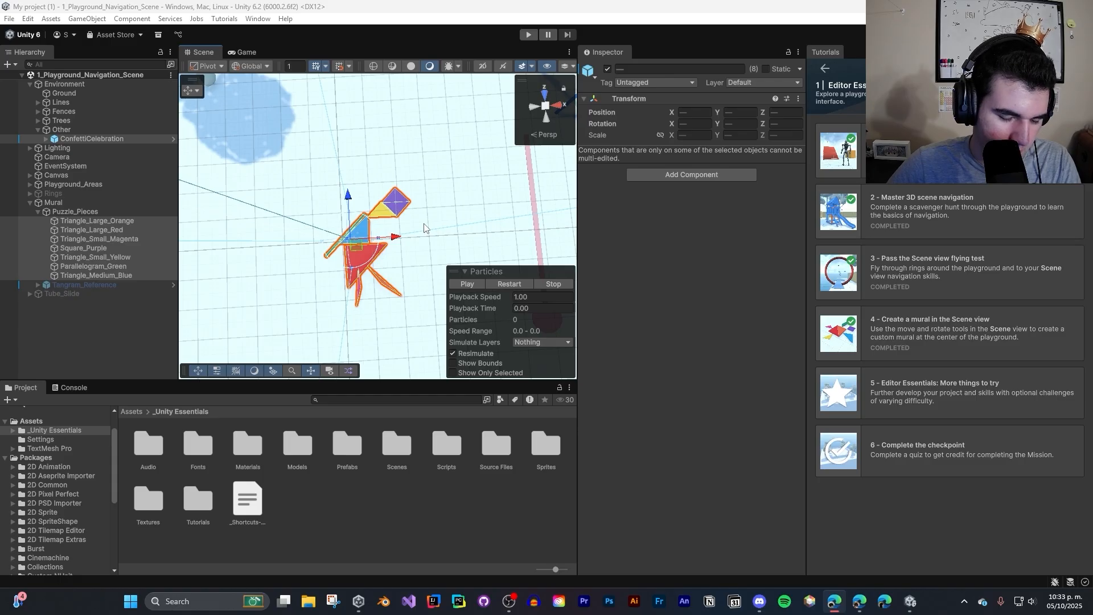
{"action": "left_click", "coordinate": [373, 192]}
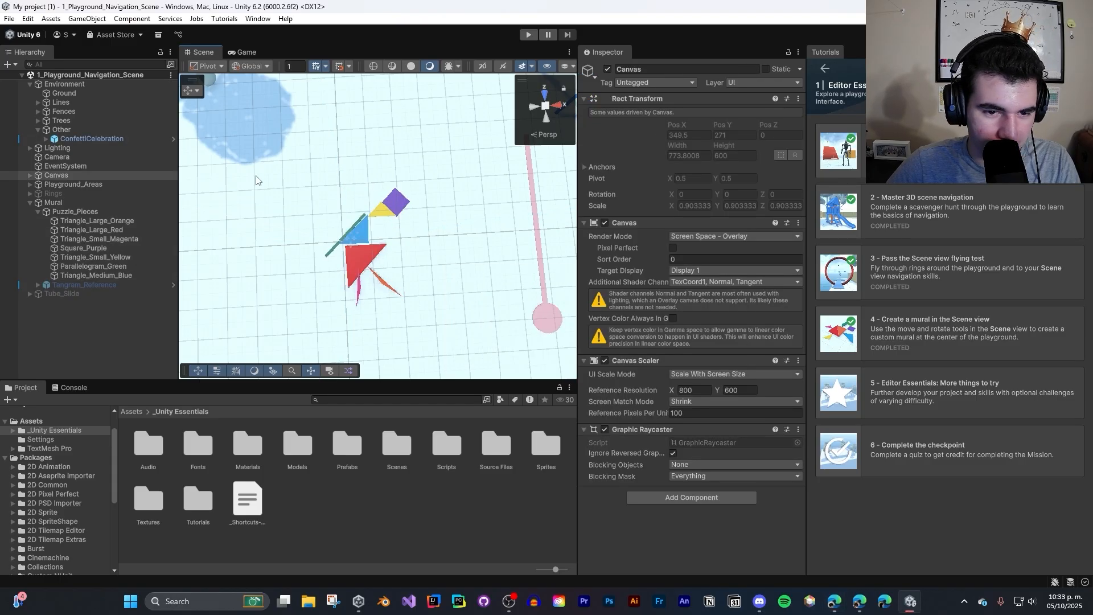
{"action": "left_click_drag", "start_coordinate": [256, 180], "coordinate": [456, 317]}
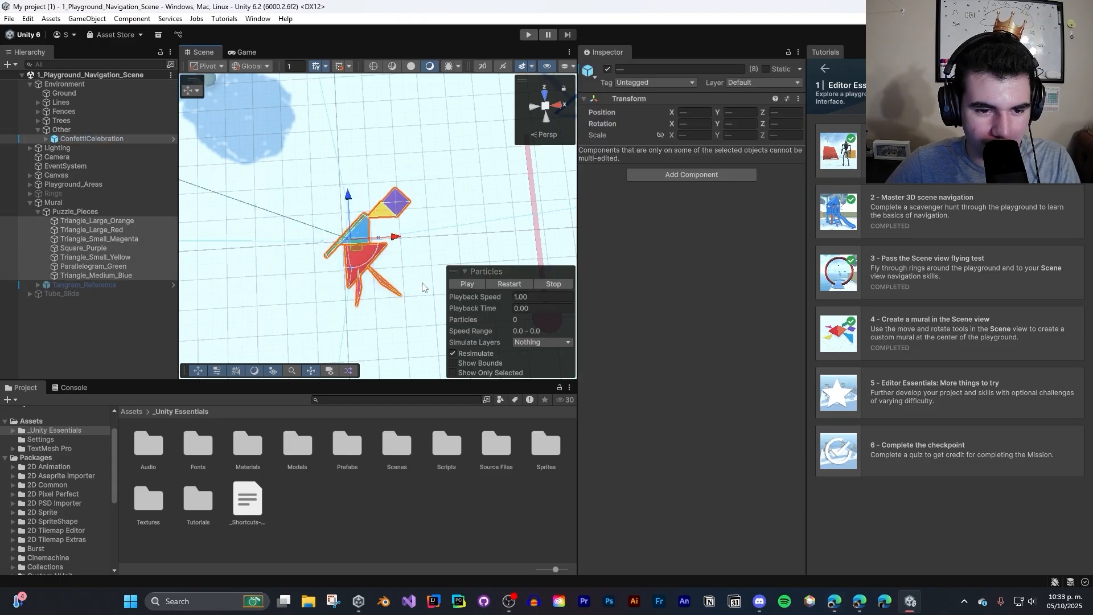
{"action": "key", "text": "e"}
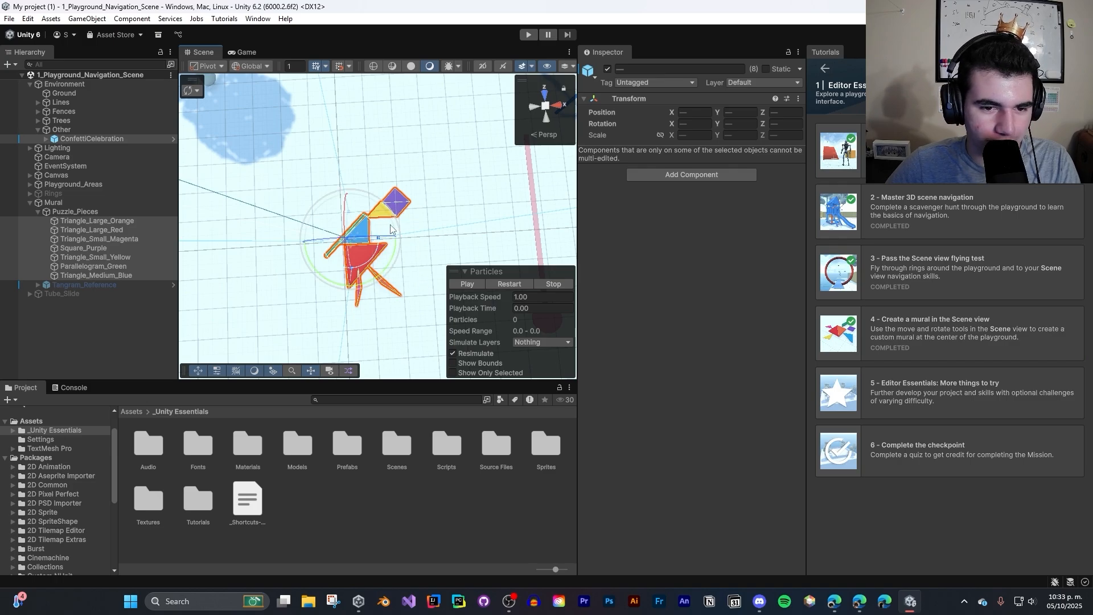
{"action": "left_click_drag", "start_coordinate": [391, 229], "coordinate": [37, 199]}
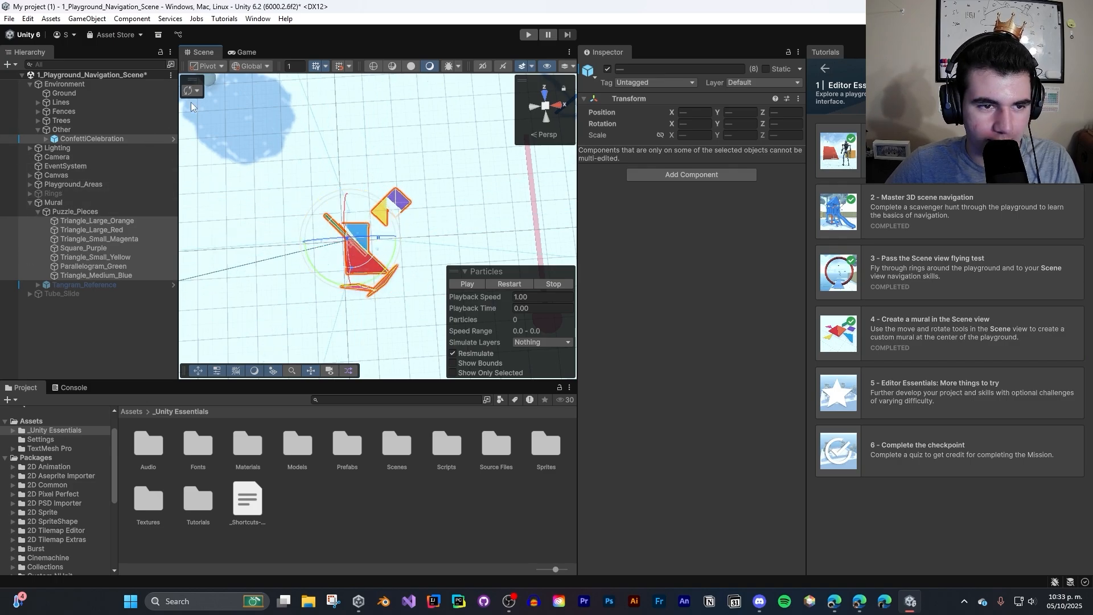
- Select the small yellow triangle with the Move tool and set the handle orientation to Local
{"action": "left_click", "coordinate": [248, 66]}
{"action": "left_click", "coordinate": [386, 219]}
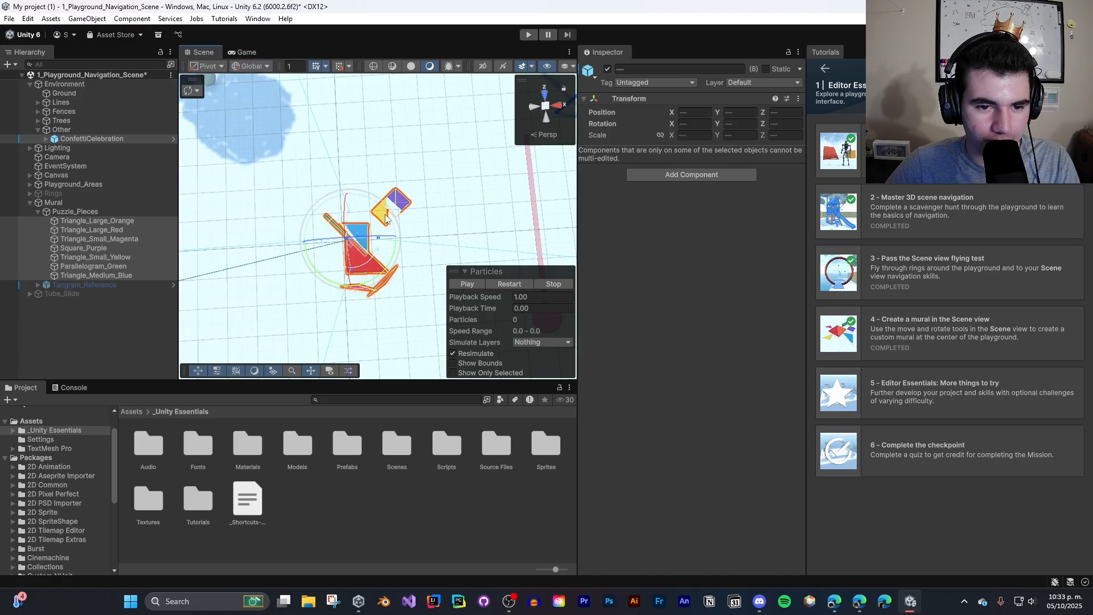
{"action": "left_click", "coordinate": [385, 218]}
{"action": "key", "text": "w"}
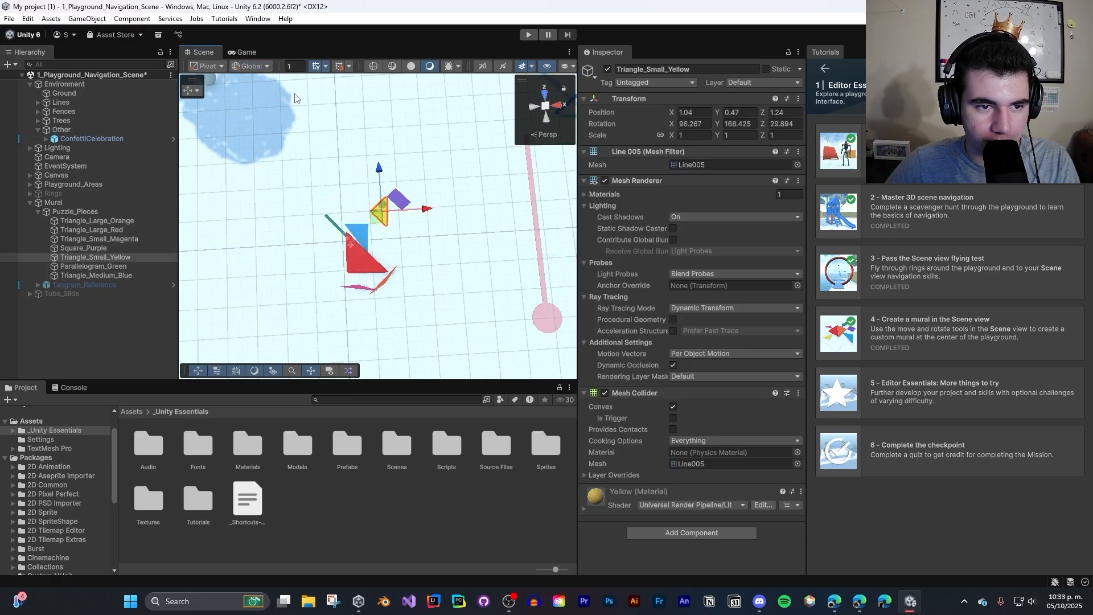
{"action": "left_click", "coordinate": [247, 66]}
{"action": "left_click", "coordinate": [261, 91]}
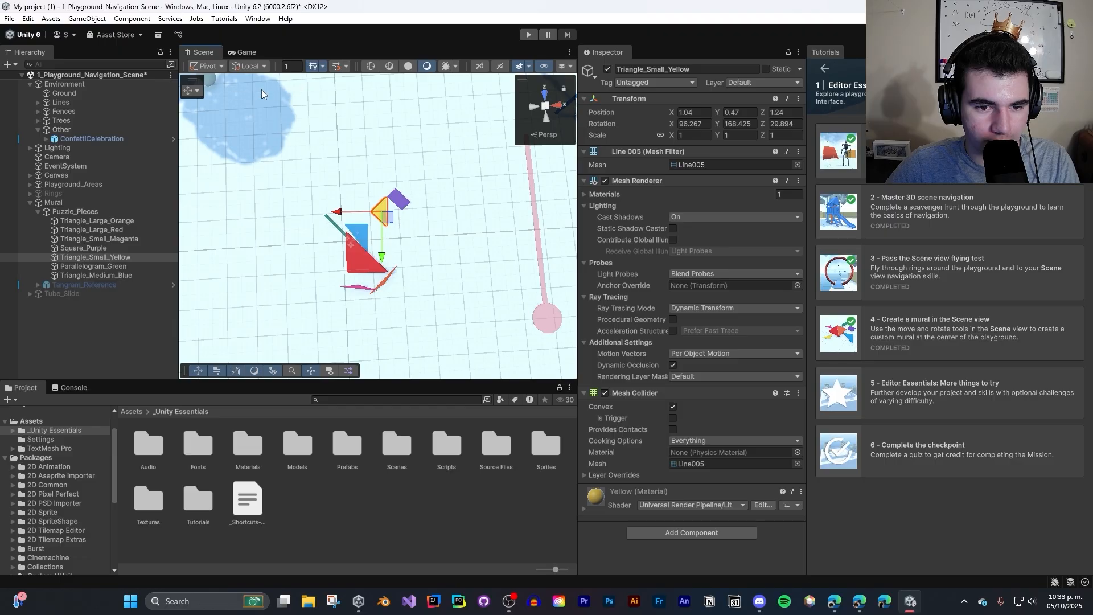
- Rotate all the mural pieces together in Local orientation and select the small yellow triangle with the Move tool to check its local axes
{"action": "left_click_drag", "start_coordinate": [305, 207], "coordinate": [517, 301]}
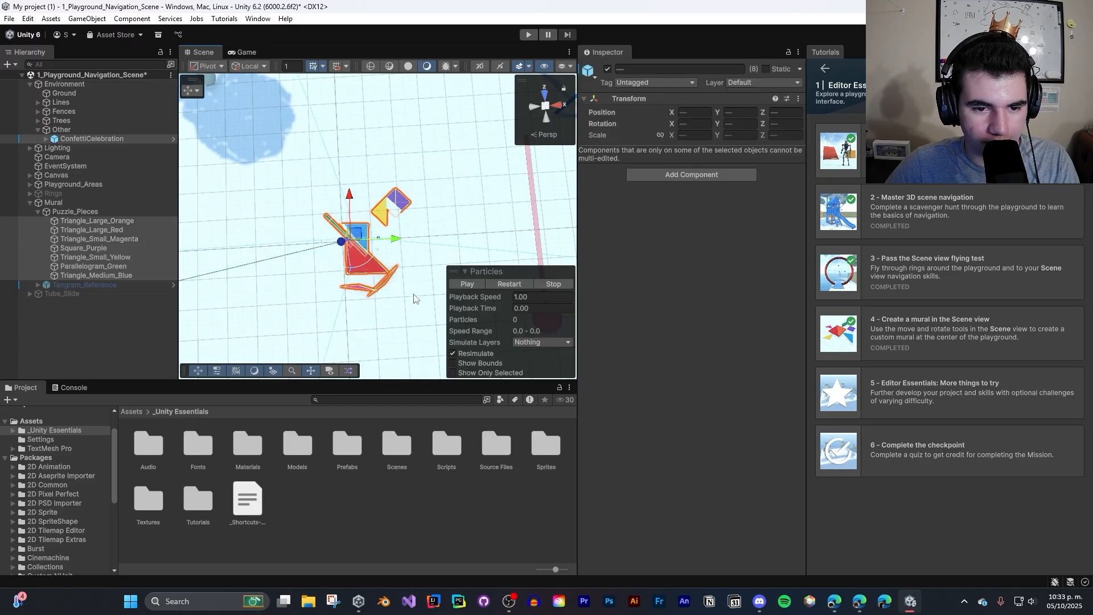
{"action": "key", "text": "e"}
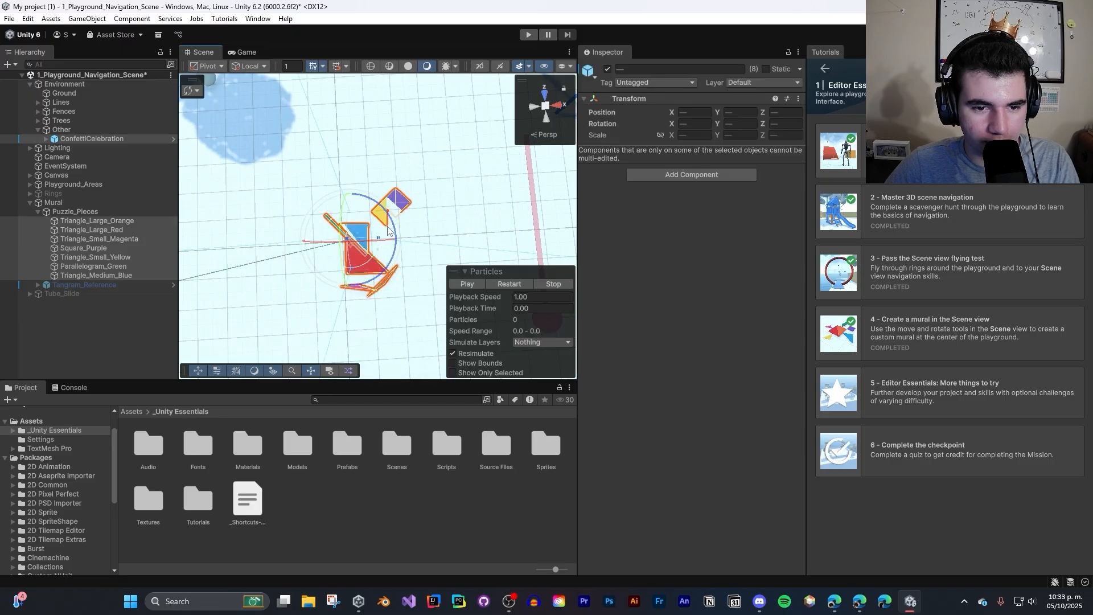
{"action": "left_click_drag", "start_coordinate": [393, 229], "coordinate": [382, 270]}
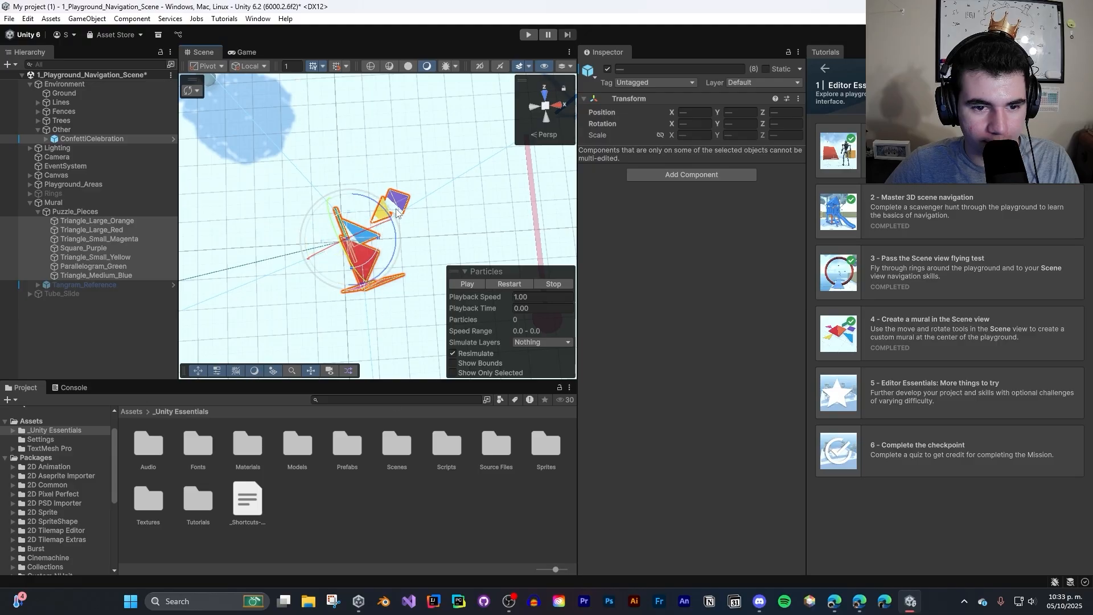
{"action": "key", "text": "w"}
{"action": "left_click", "coordinate": [380, 217]}
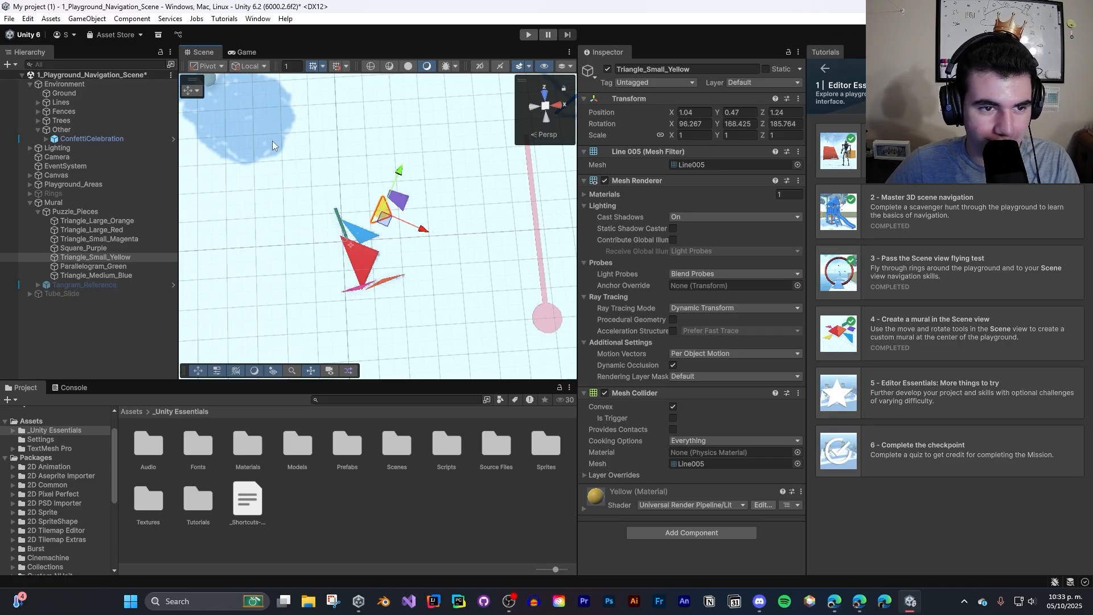
- Reselect all the mural pieces, rotate them further with the Rotate tool, and recheck the small yellow triangle's Move handles
{"action": "key", "text": "e"}
{"action": "left_click_drag", "start_coordinate": [289, 168], "coordinate": [467, 334]}
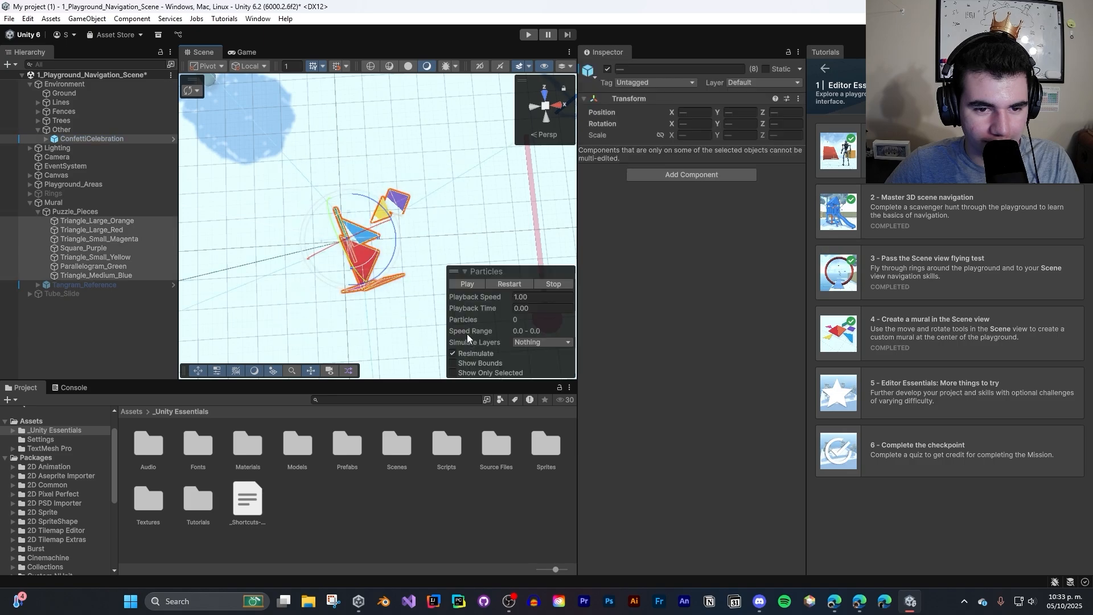
{"action": "left_click_drag", "start_coordinate": [395, 236], "coordinate": [374, 362]}
{"action": "left_click", "coordinate": [375, 362]}
{"action": "key", "text": "w"}
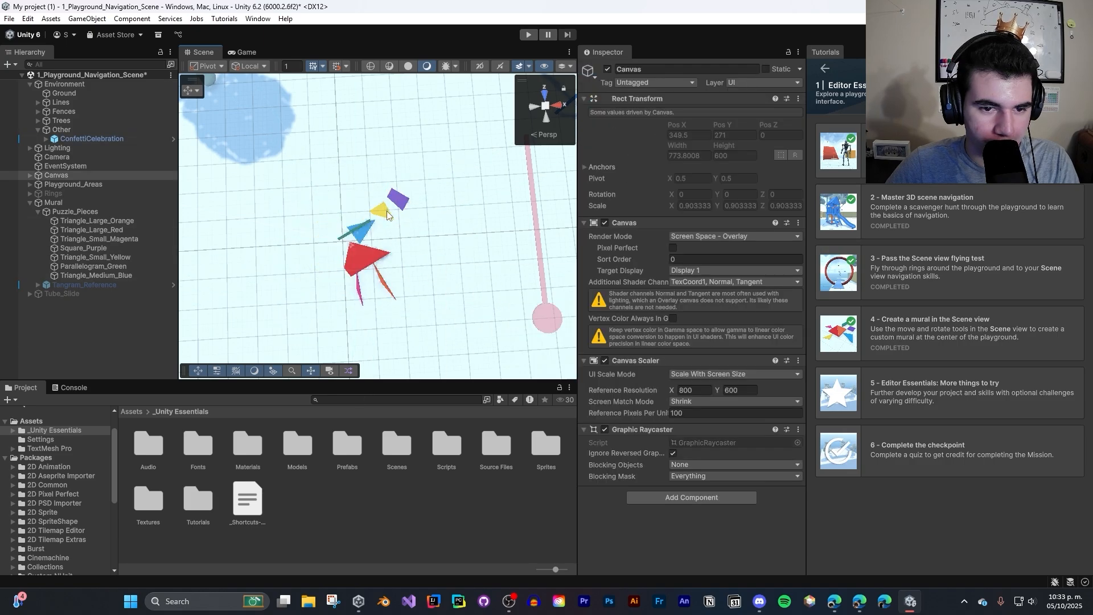
{"action": "left_click", "coordinate": [387, 211]}
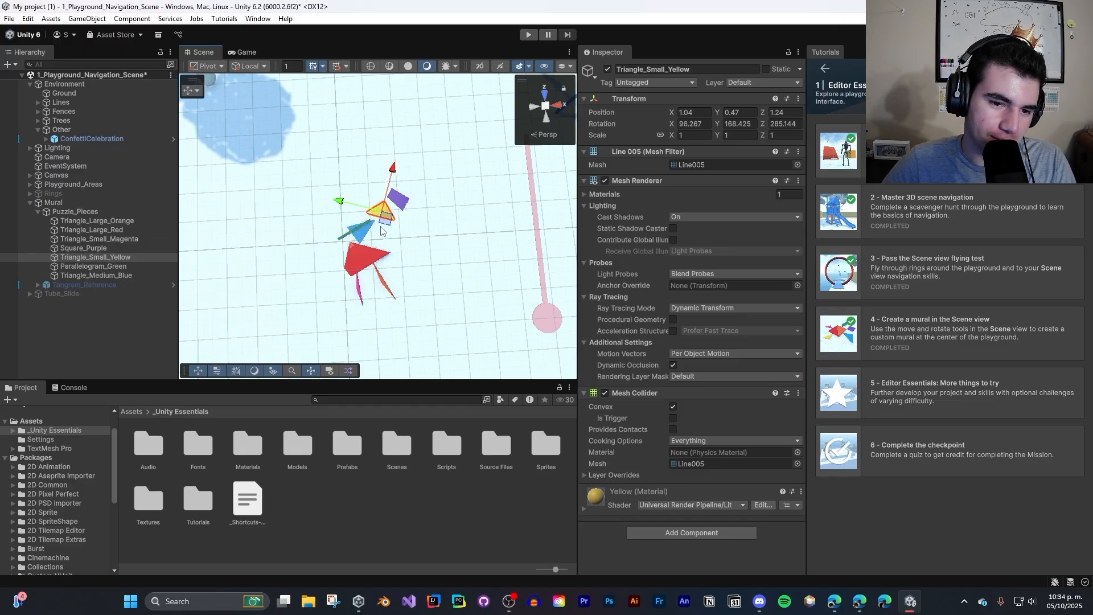
- Compare the local Move handles of the medium blue, large orange, small magenta and purple square pieces by selecting each in turn
{"action": "left_click", "coordinate": [360, 234]}
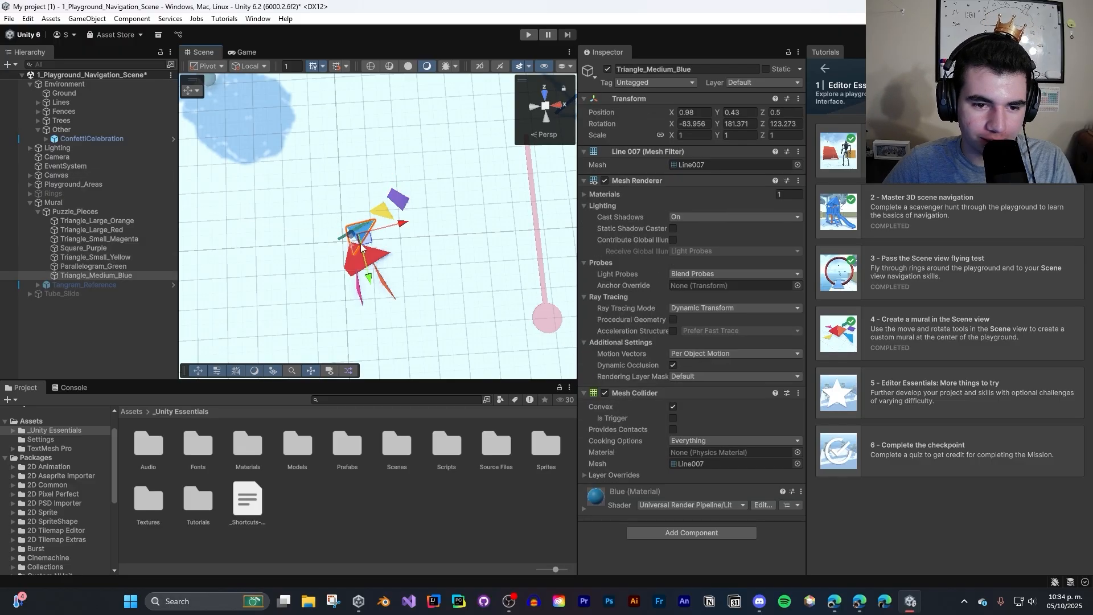
{"action": "left_click", "coordinate": [381, 260]}
{"action": "left_click", "coordinate": [382, 280]}
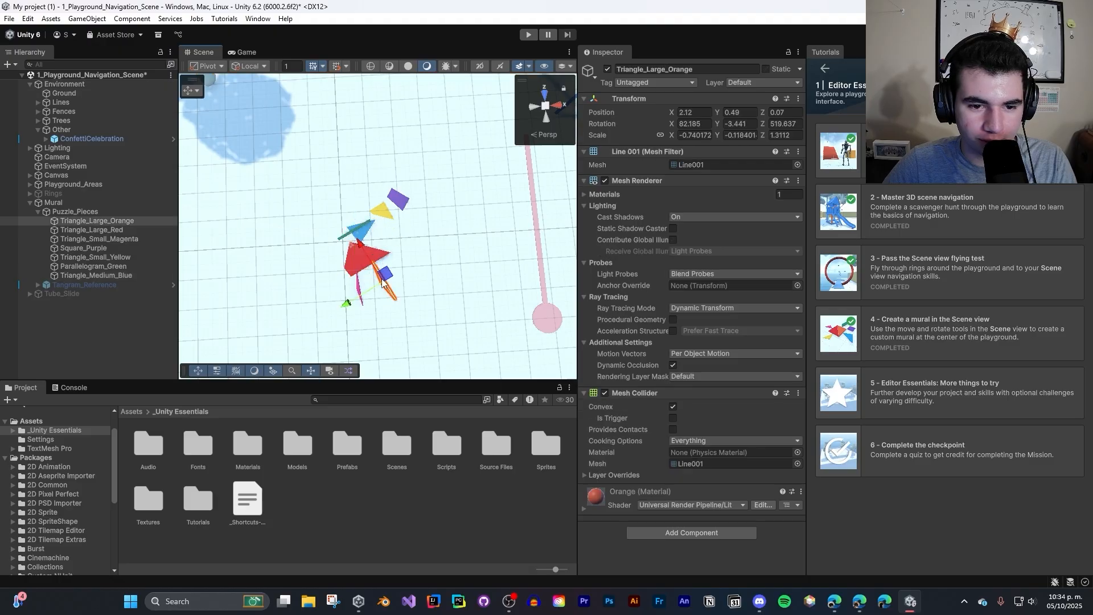
{"action": "left_click", "coordinate": [360, 287]}
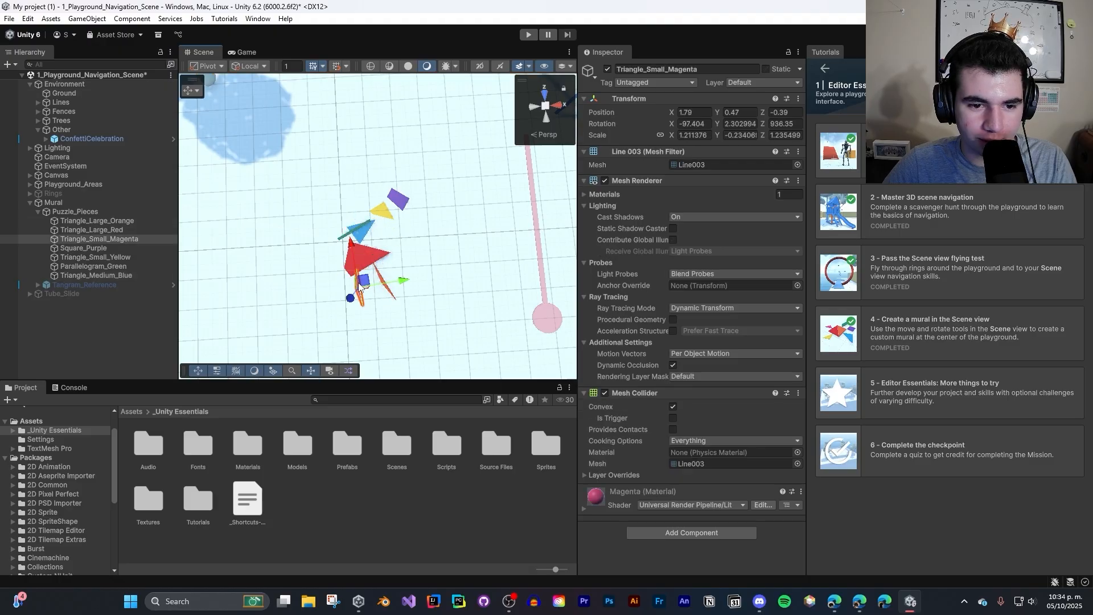
{"action": "left_click", "coordinate": [397, 200]}
{"action": "left_click", "coordinate": [398, 199]}
{"action": "left_click", "coordinate": [397, 200]}
{"action": "left_click", "coordinate": [397, 200]}
{"action": "left_click", "coordinate": [397, 199]}
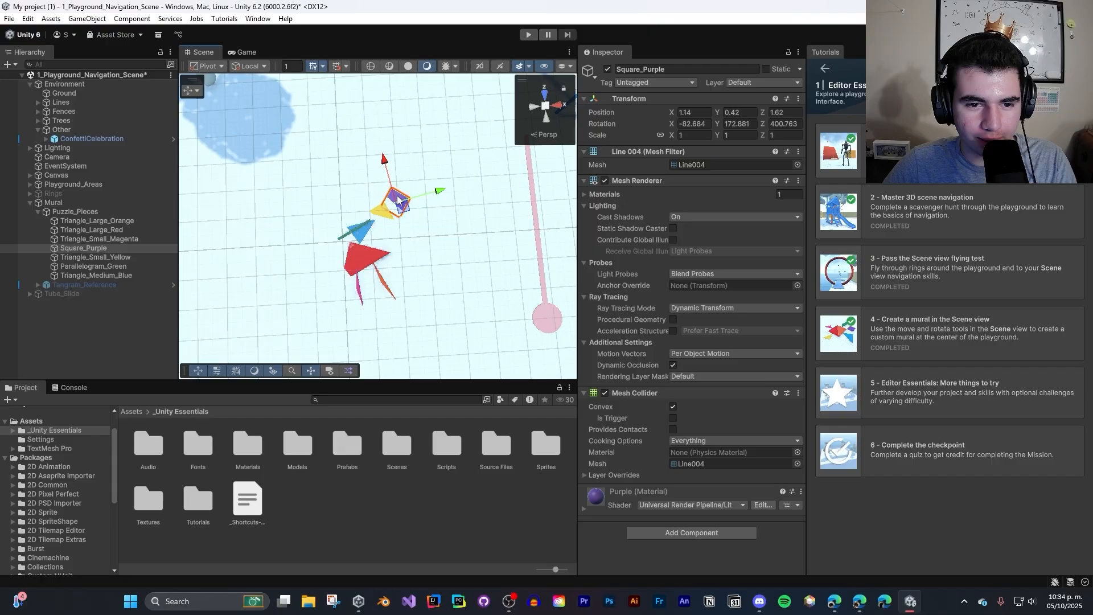
{"action": "left_click", "coordinate": [397, 200]}
{"action": "left_click", "coordinate": [397, 200]}
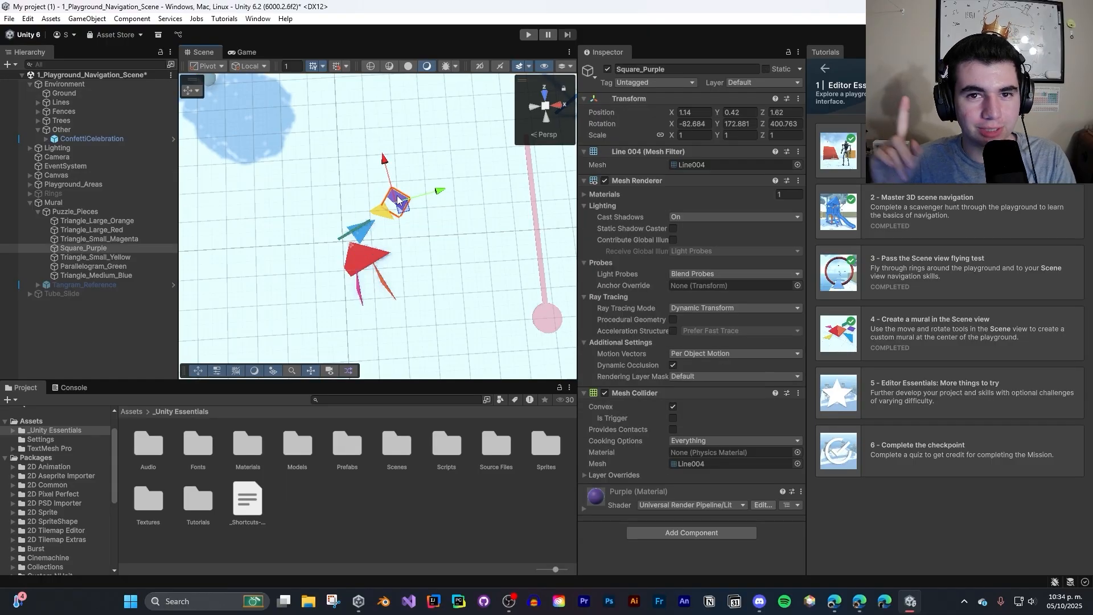
- Set the handle orientation to Global and compare the Move handles of the small yellow, medium blue and large red triangles
{"action": "left_click", "coordinate": [251, 66]}
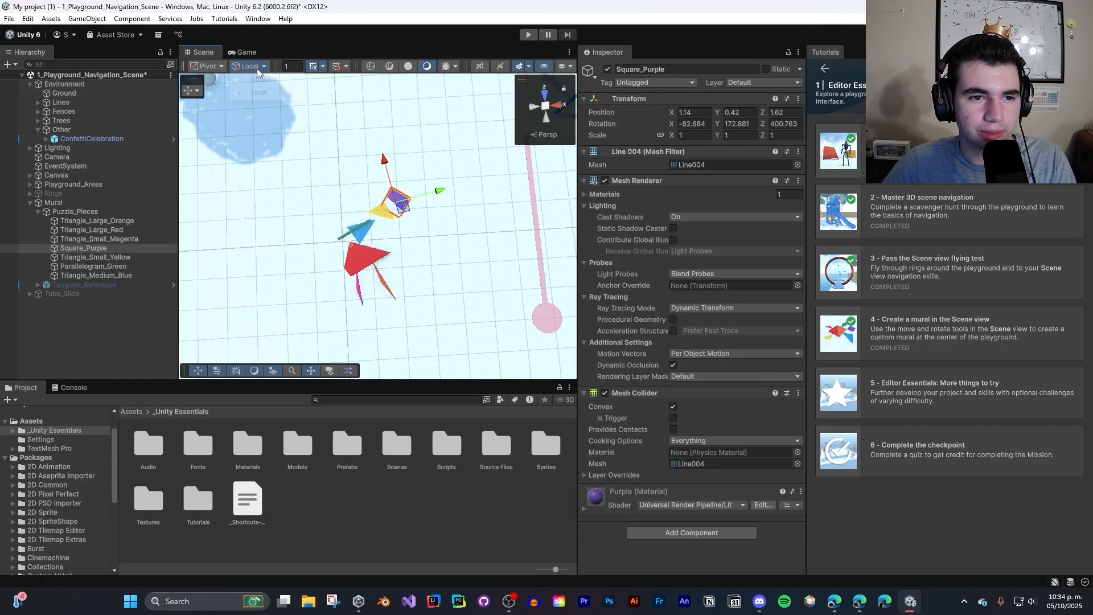
{"action": "left_click", "coordinate": [265, 81]}
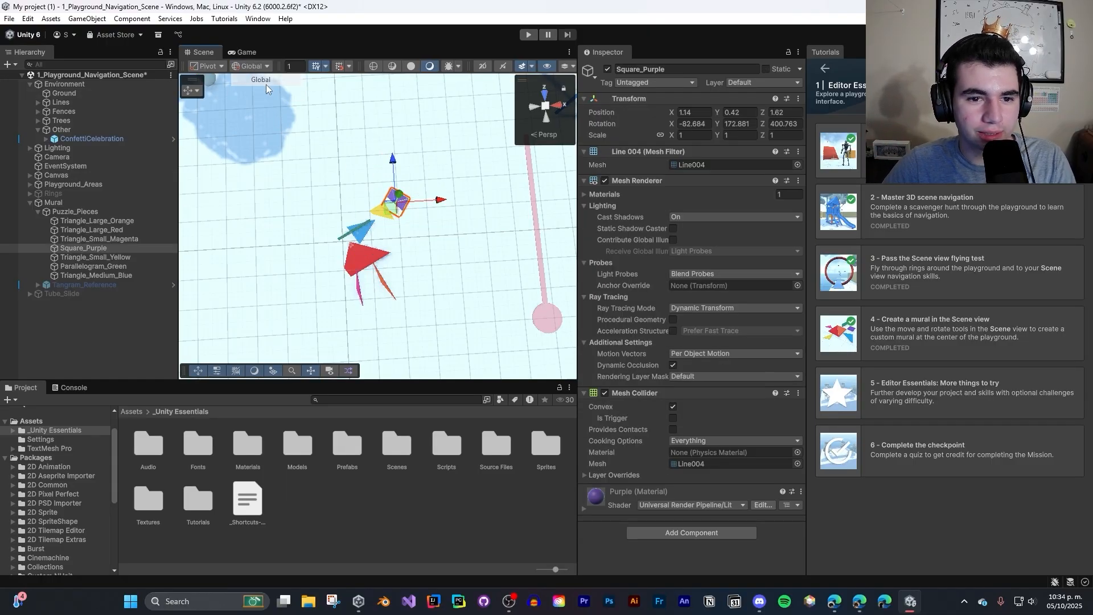
{"action": "left_click", "coordinate": [380, 215]}
{"action": "left_click", "coordinate": [361, 235]}
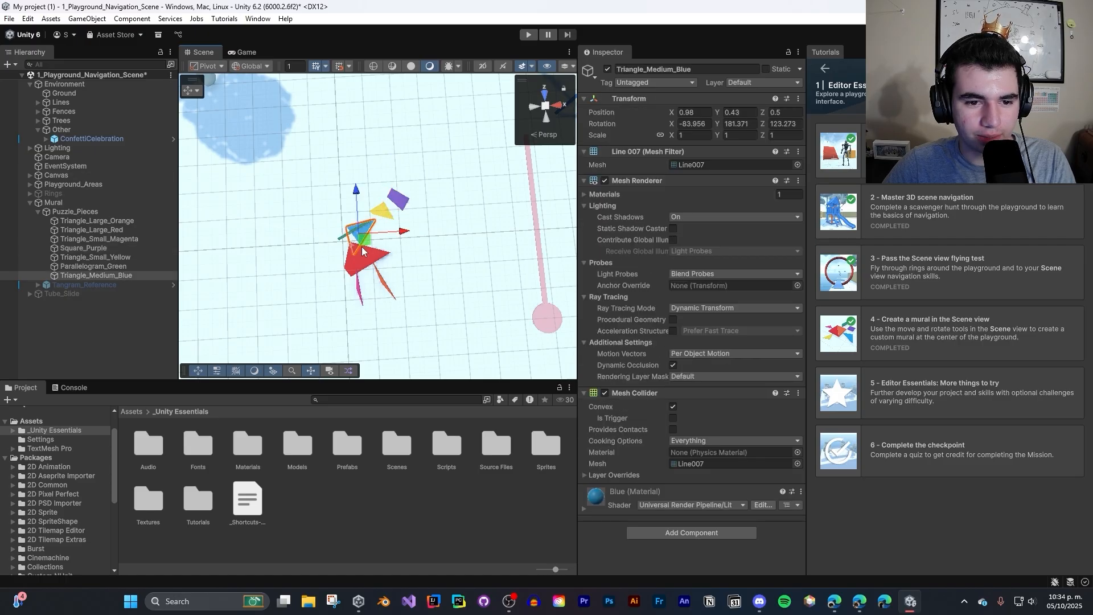
{"action": "left_click", "coordinate": [362, 252]}
- Set the handle orientation back to Local and move the large red triangle to about X 1.33, Y 0.56, Z 0.58
{"action": "left_click", "coordinate": [250, 66]}
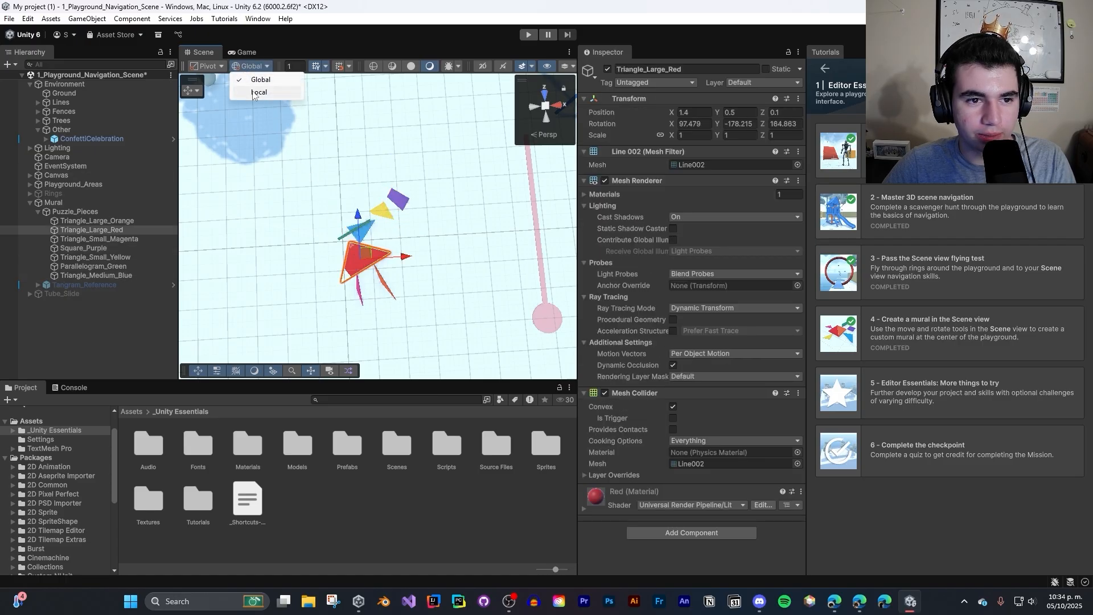
{"action": "left_click", "coordinate": [256, 92]}
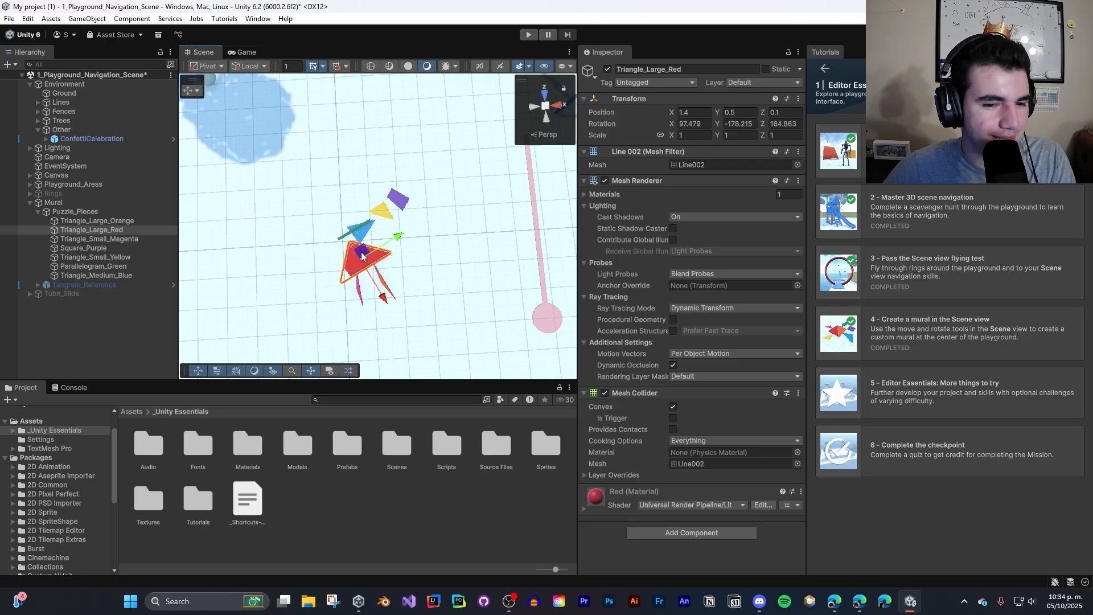
{"action": "mouse_move", "coordinate": [362, 255]}
{"action": "left_mouse_down"}
{"action": "mouse_move", "coordinate": [404, 238]}
{"action": "mouse_move", "coordinate": [393, 232]}
{"action": "mouse_move", "coordinate": [427, 242]}
{"action": "mouse_move", "coordinate": [381, 248]}
{"action": "left_mouse_up"}
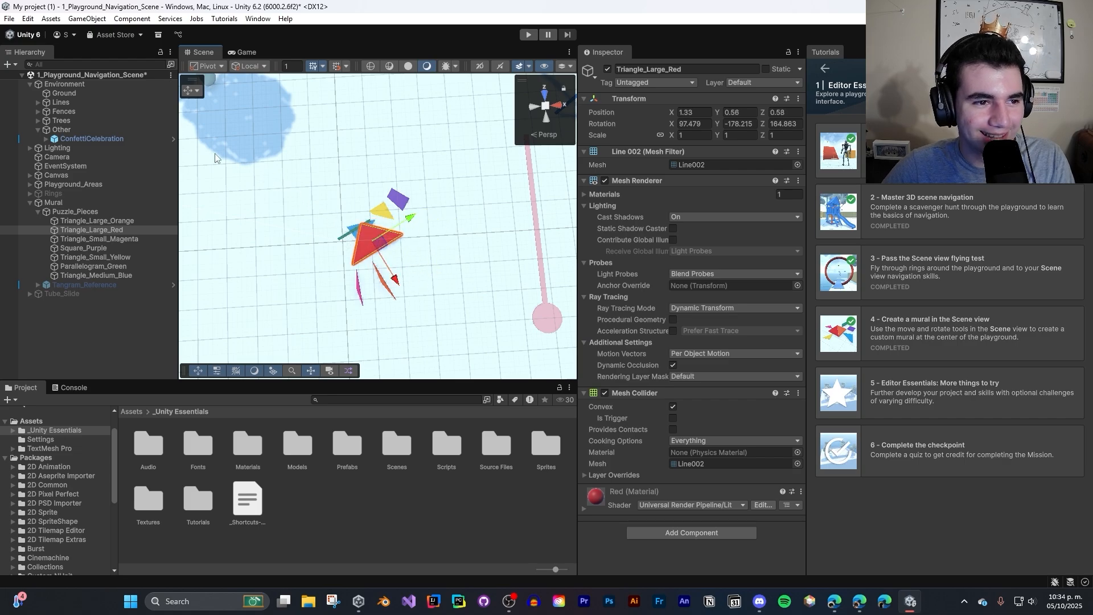
- Expand the Trees group and examine its child trees by selecting Tree_30ft_BY001, (1) and (5), framing the first two in the Scene view
{"action": "left_click", "coordinate": [50, 121]}
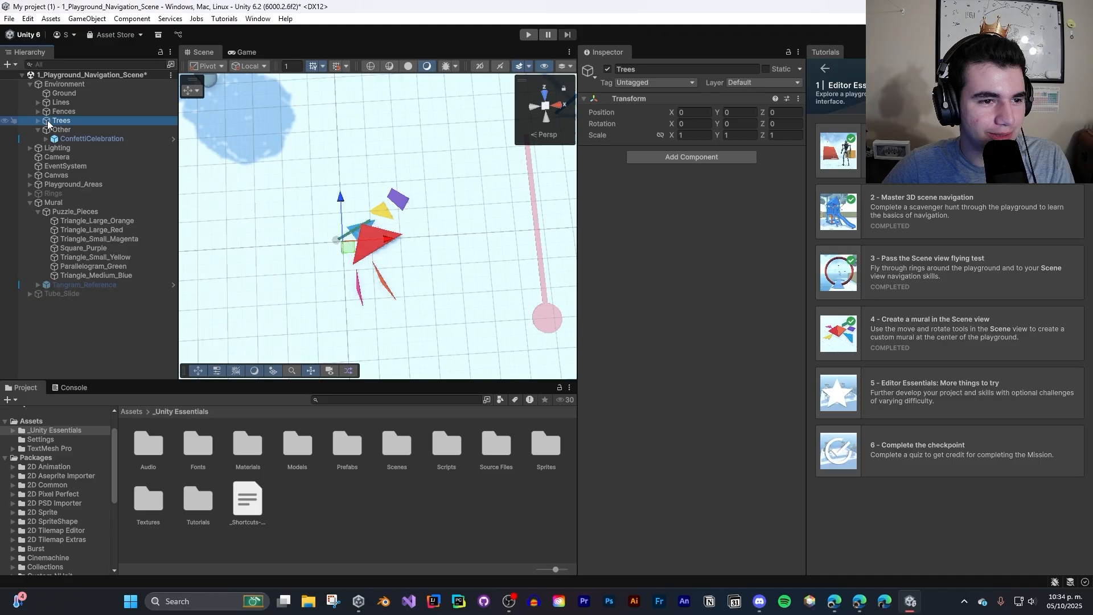
{"action": "left_click", "coordinate": [38, 121]}
{"action": "left_click", "coordinate": [87, 130]}
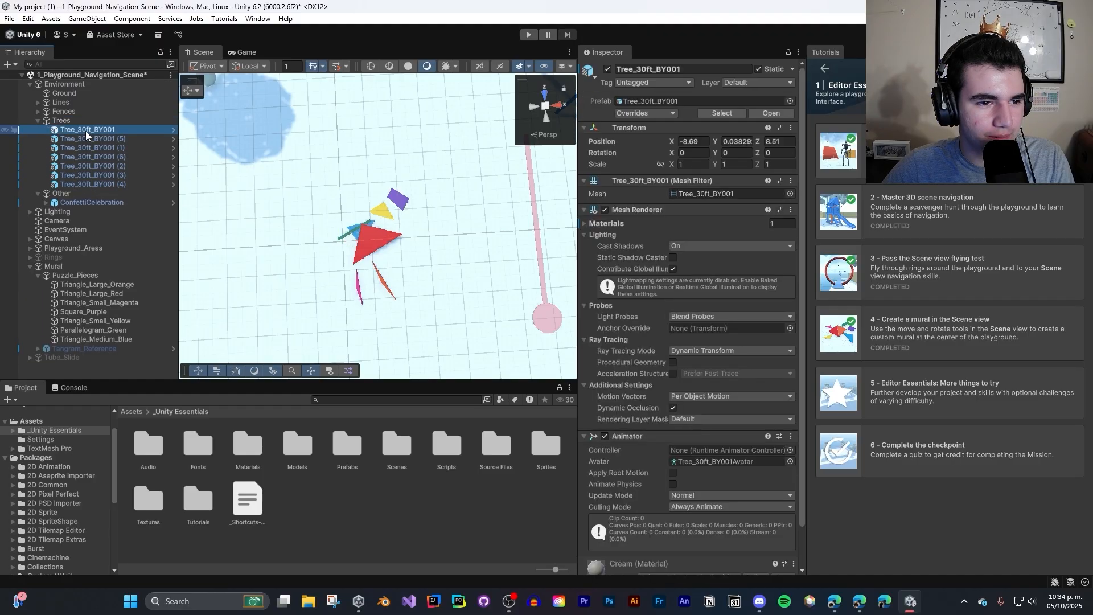
{"action": "key", "text": "f"}
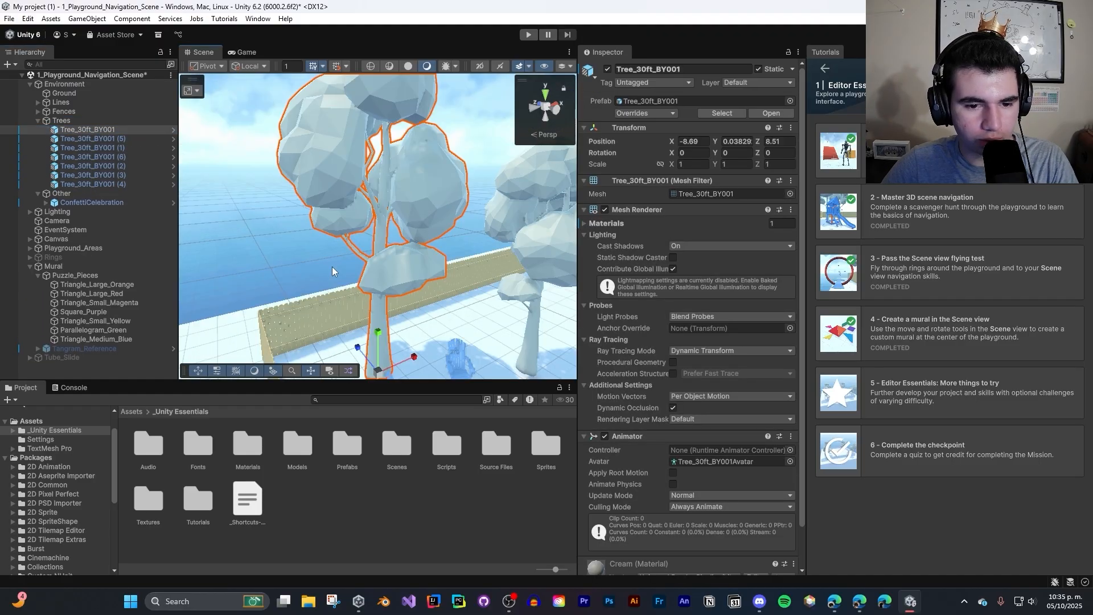
{"action": "left_click", "coordinate": [531, 309]}
{"action": "left_click", "coordinate": [535, 309]}
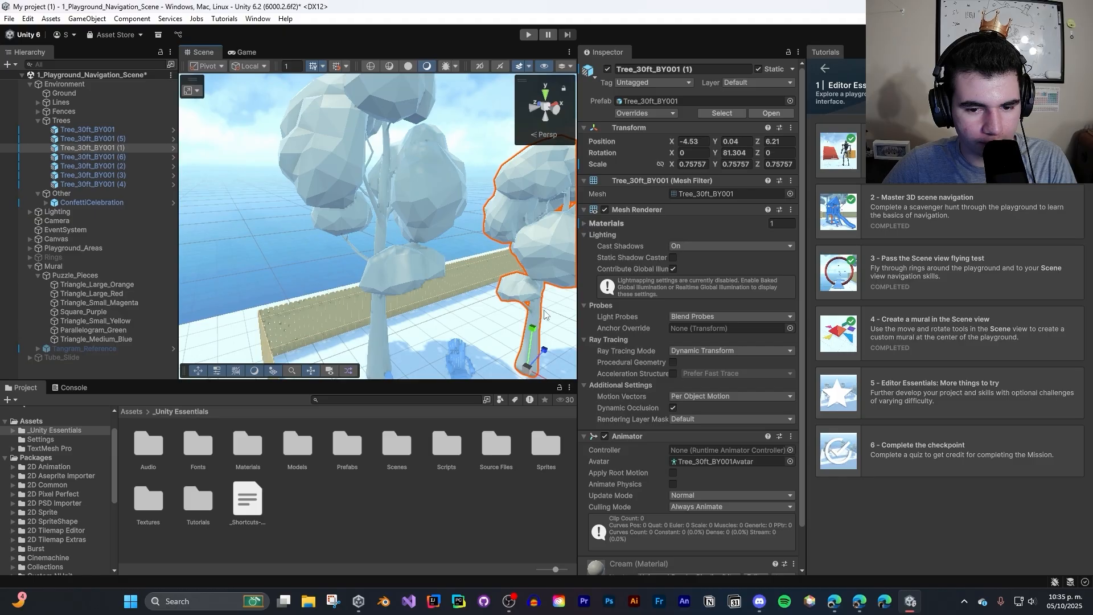
{"action": "key", "text": "f"}
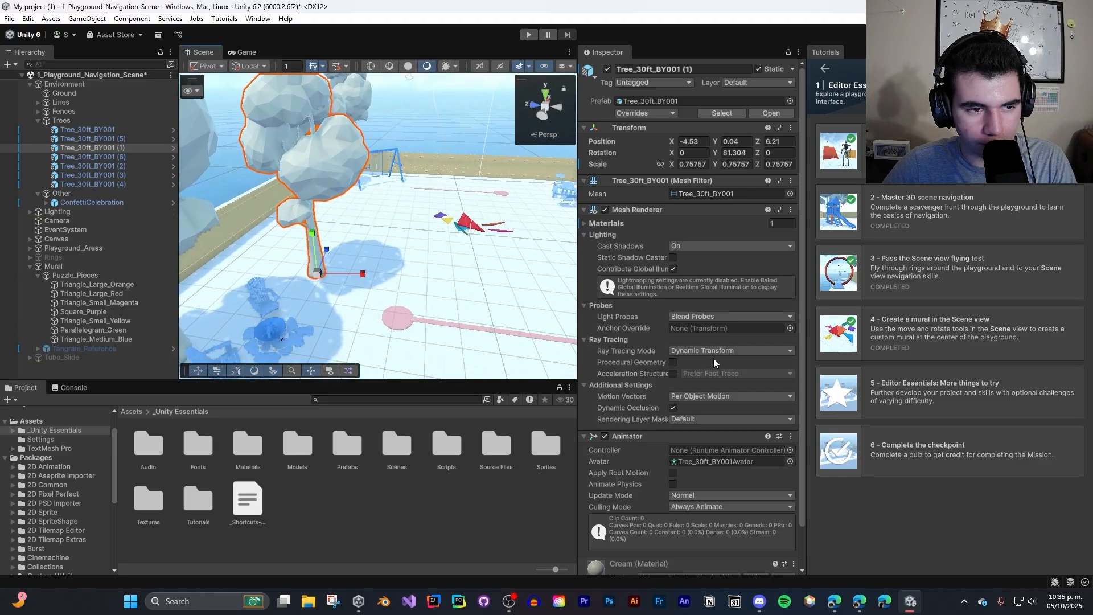
{"action": "right_click_drag", "start_coordinate": [713, 358], "coordinate": [923, 345]}
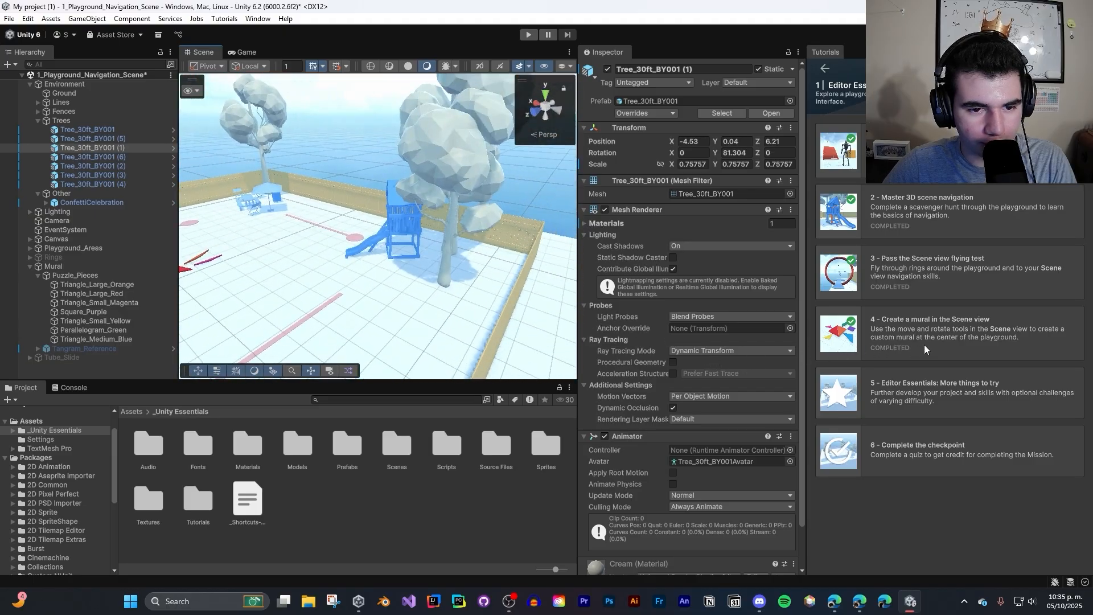
{"action": "left_click", "coordinate": [447, 227]}
{"action": "right_click_drag", "start_coordinate": [469, 245], "coordinate": [241, 291]}
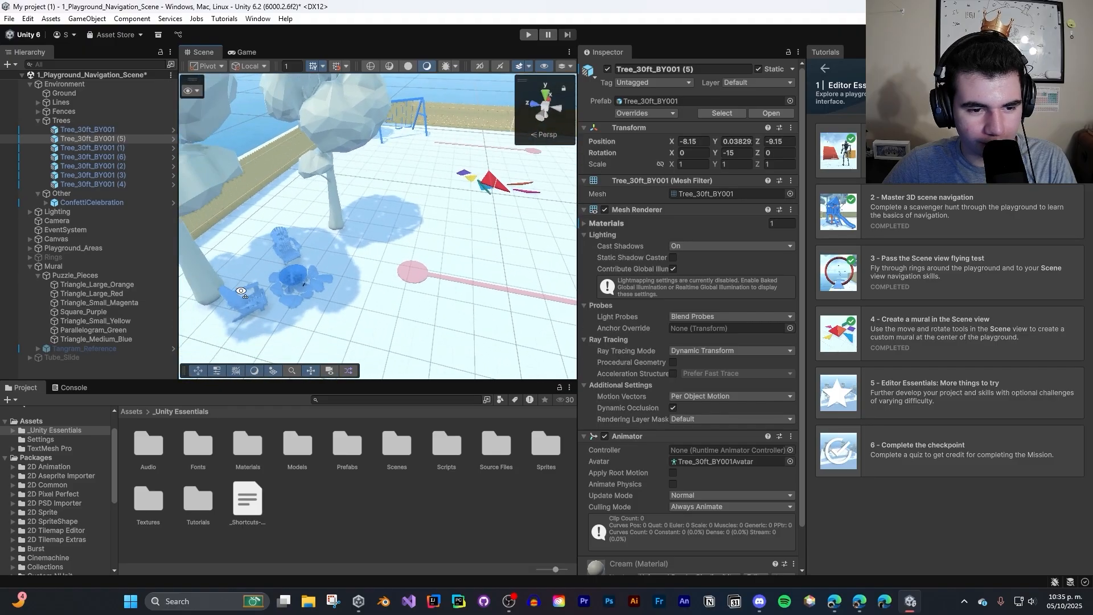
- Examine how the 04_Firepit area groups its children by framing the fire pit and selecting its Adirondack chairs and a flagstone
{"action": "left_click", "coordinate": [284, 277]}
{"action": "key", "text": "f"}
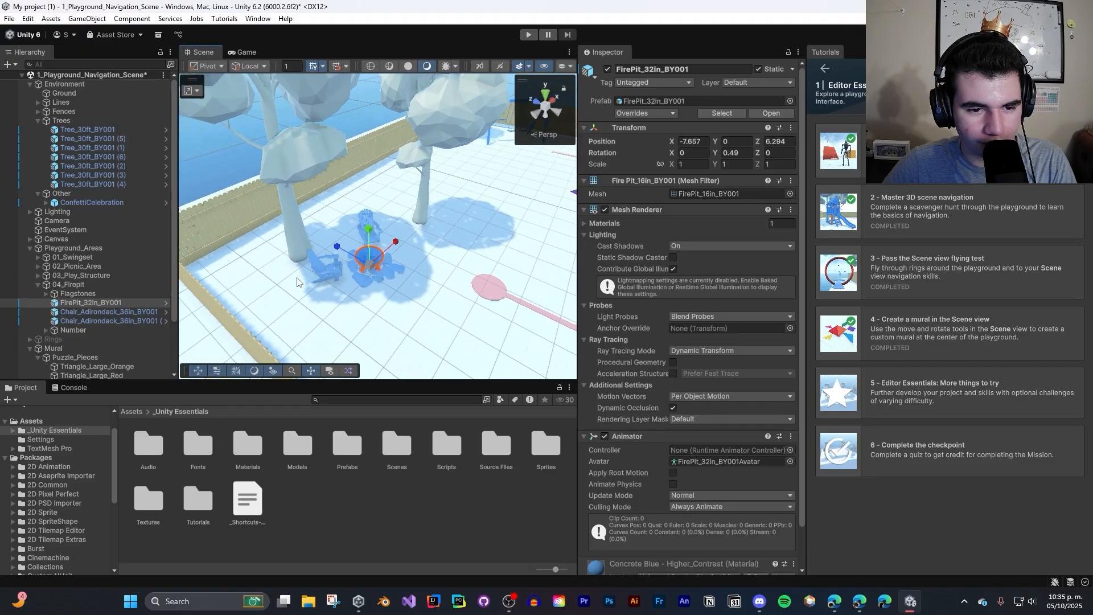
{"action": "left_click", "coordinate": [321, 274]}
{"action": "left_click", "coordinate": [362, 259]}
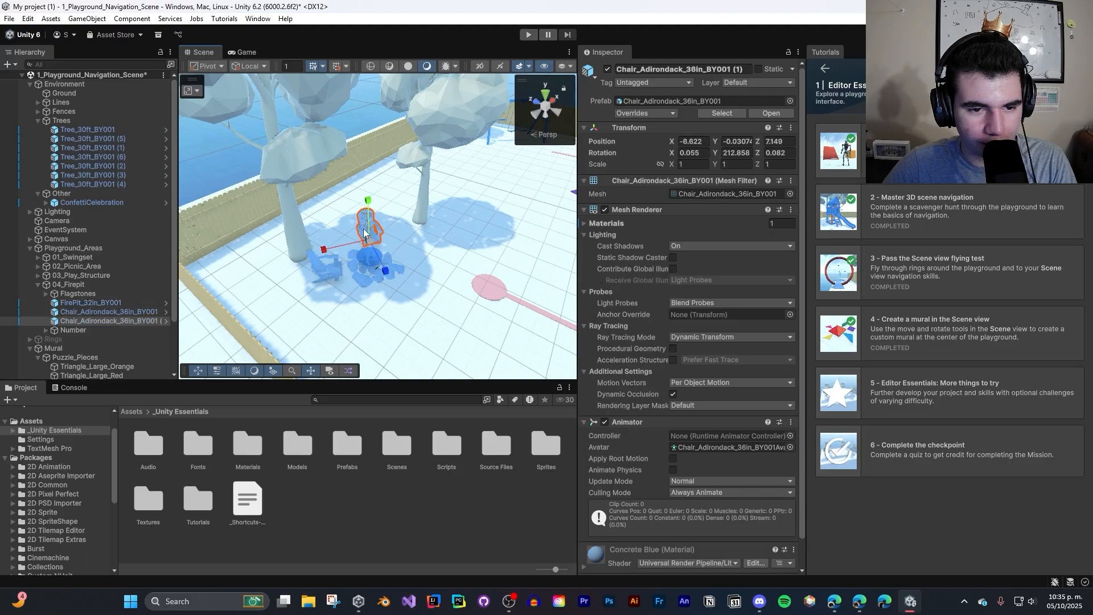
{"action": "left_click", "coordinate": [324, 266]}
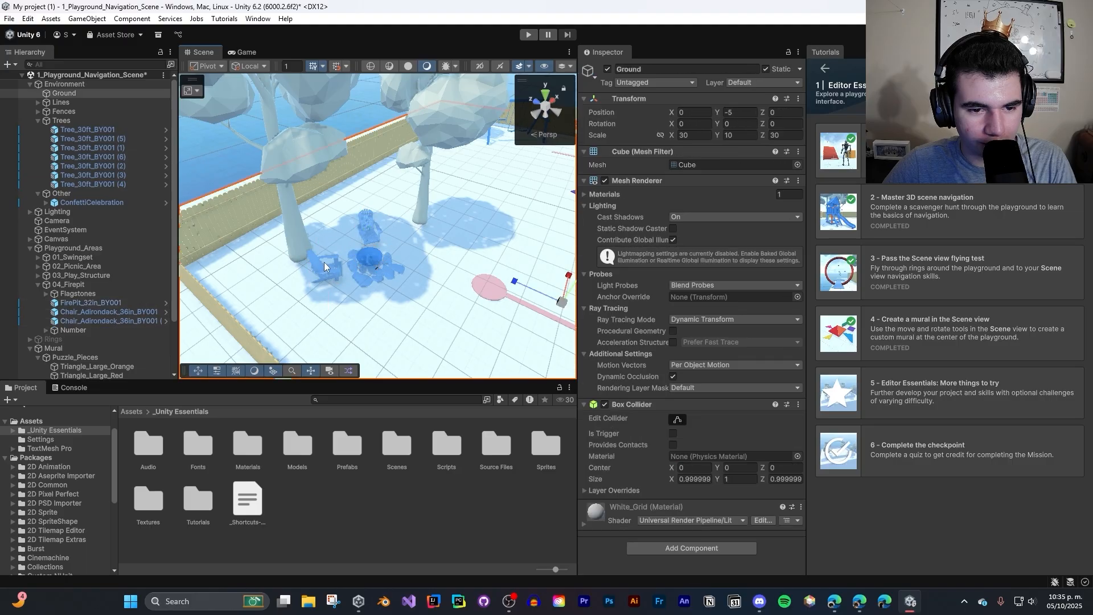
{"action": "left_click", "coordinate": [324, 266]}
{"action": "left_click", "coordinate": [373, 228]}
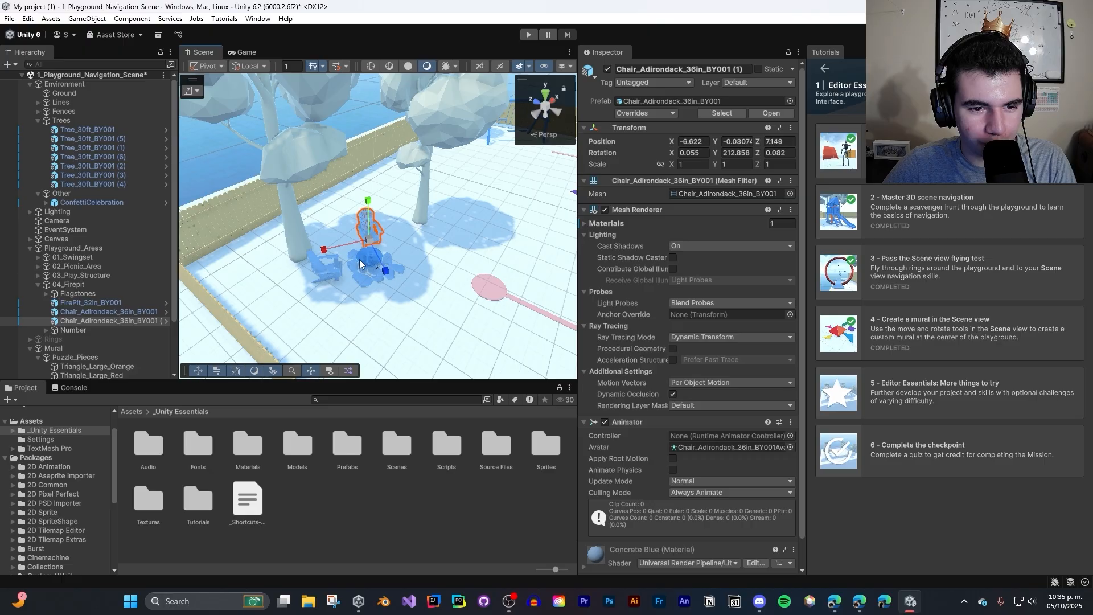
{"action": "left_click", "coordinate": [358, 275]}
{"action": "left_click", "coordinate": [358, 281]}
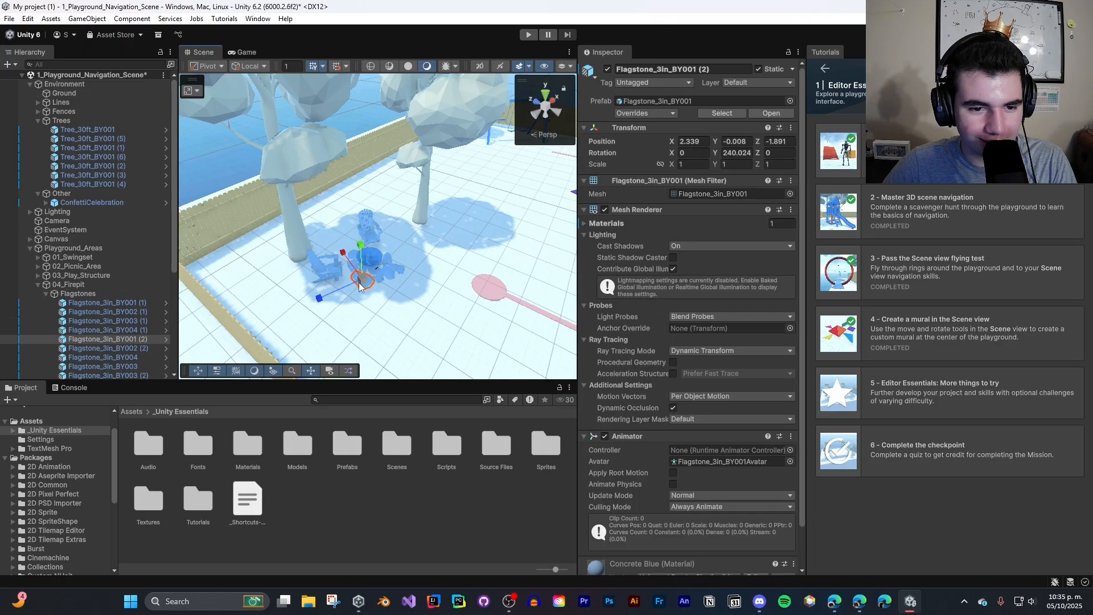